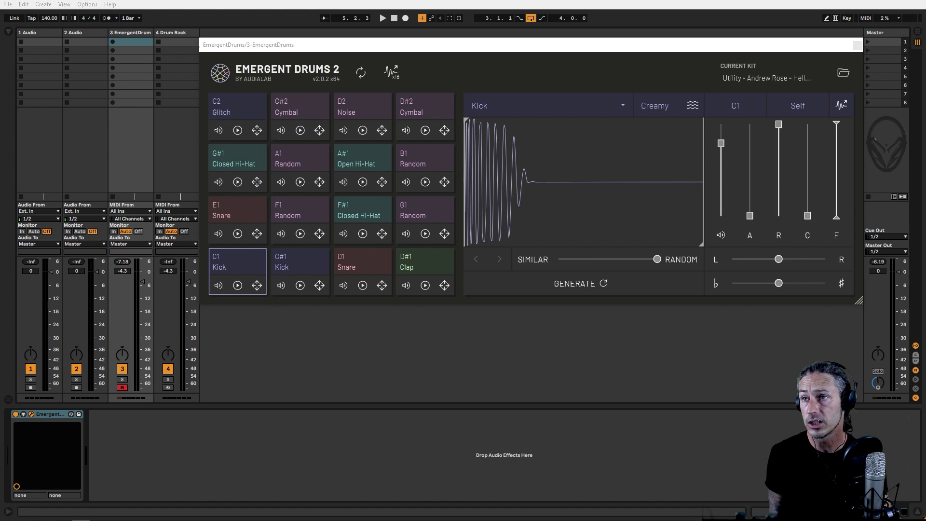
mouse_move(843, 293)
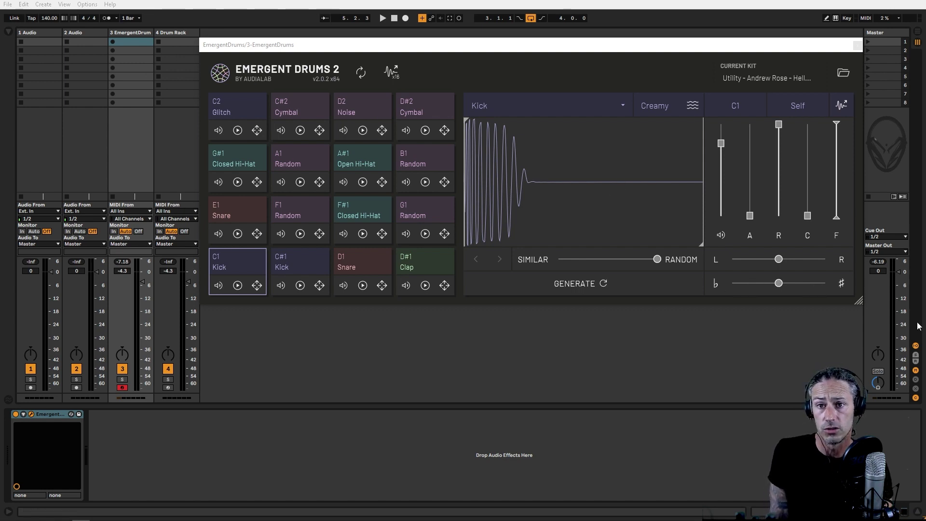
drag(858, 305, 831, 304)
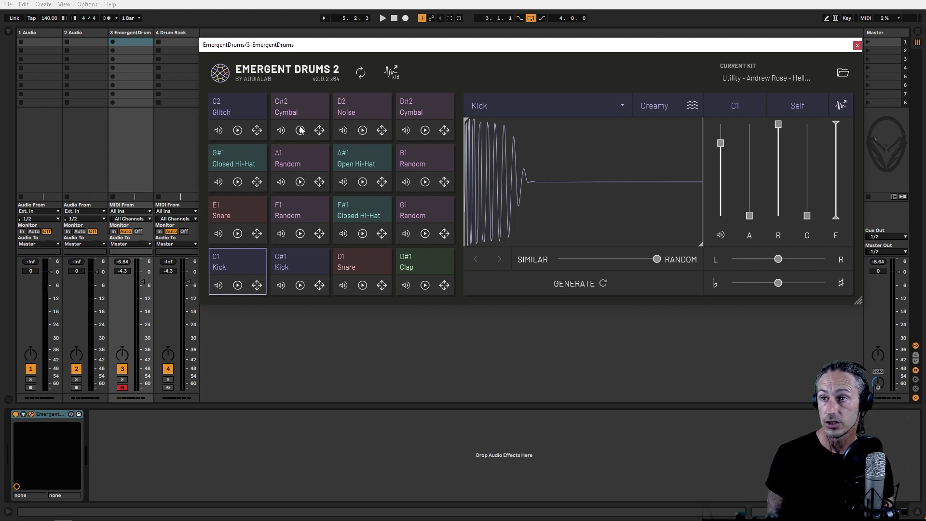
Step: Select the C#1 kick pad after auditioning C1, and keep its instrument type as Kick
click(237, 273)
click(304, 261)
click(303, 262)
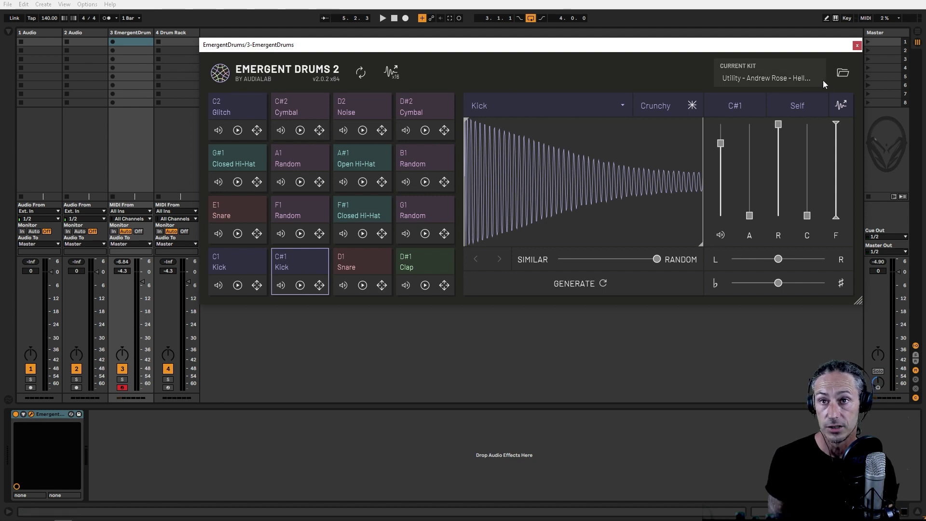
click(598, 103)
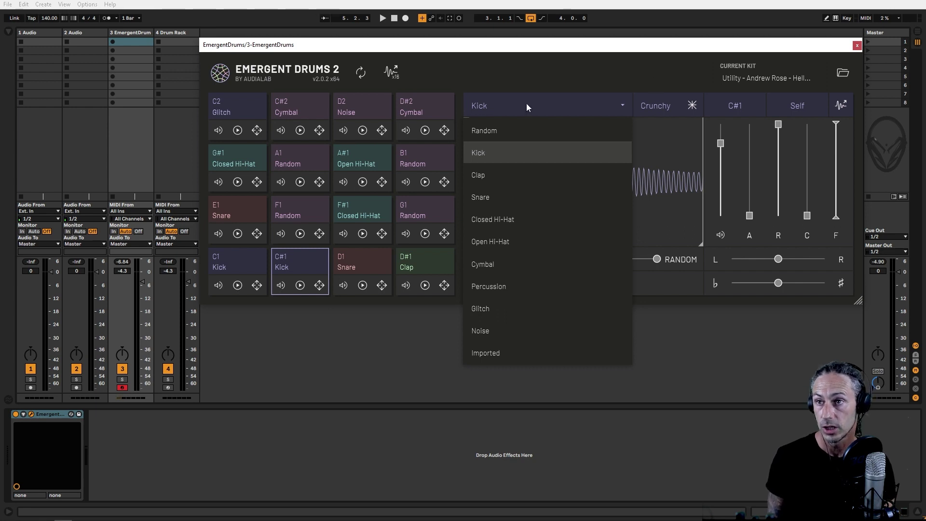
click(491, 153)
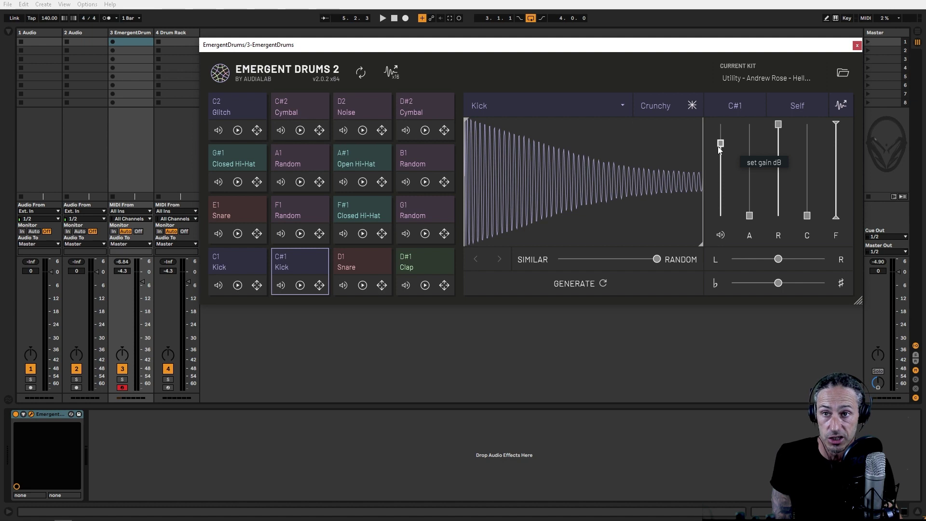
Step: Try out the gain, attack and release sliders on the C#1 kick and return them to their starting positions
mouse_move(720, 143)
mouse_down()
mouse_move(721, 201)
mouse_move(720, 132)
mouse_move(719, 149)
mouse_up()
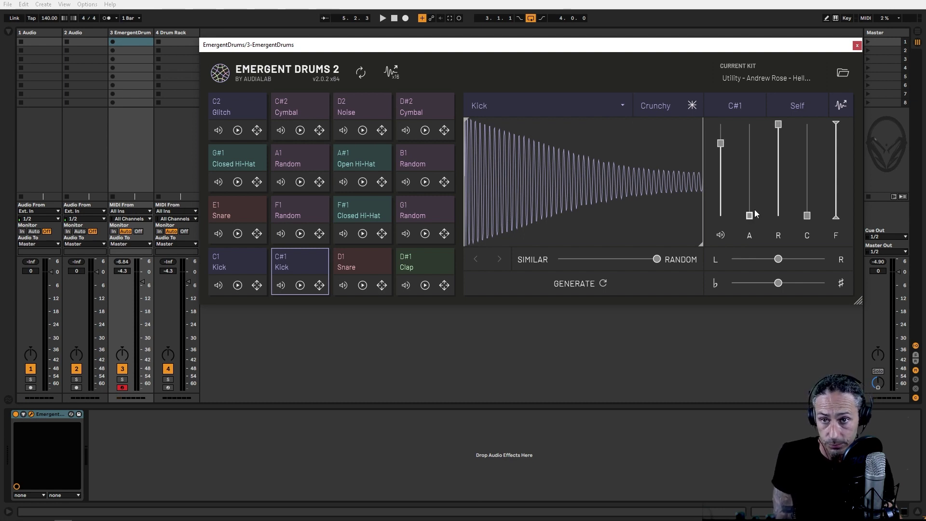
mouse_move(750, 217)
mouse_down()
mouse_move(749, 131)
mouse_move(752, 223)
mouse_up()
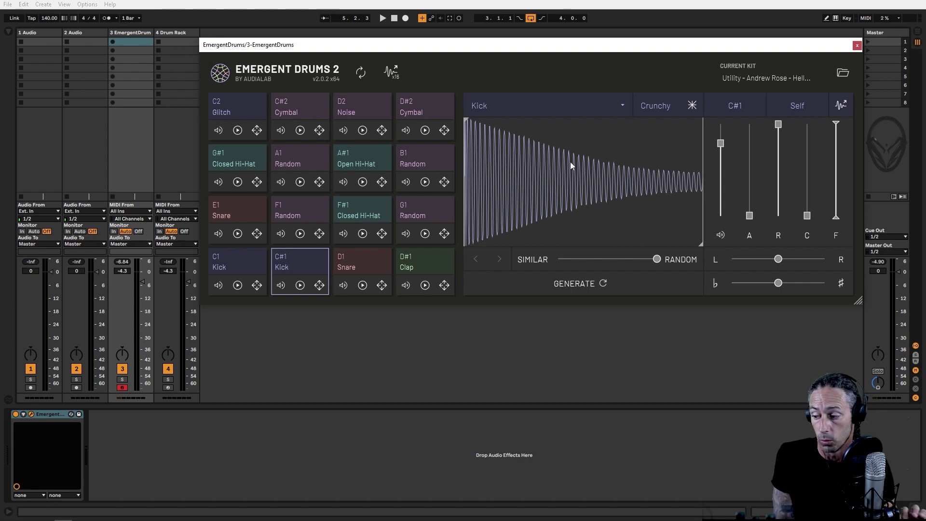
mouse_move(780, 124)
mouse_down()
mouse_move(783, 175)
mouse_move(777, 113)
mouse_up()
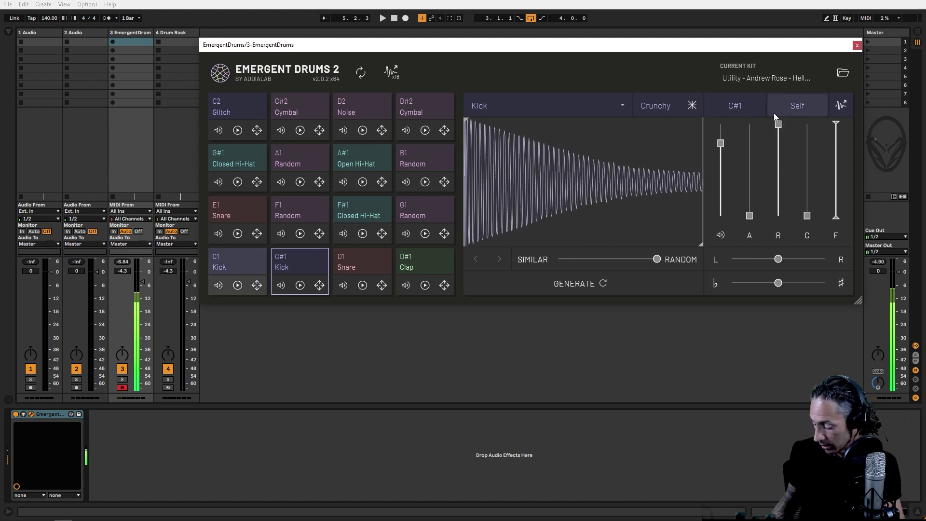
mouse_move(782, 126)
mouse_down()
mouse_move(770, 218)
mouse_move(769, 123)
mouse_up()
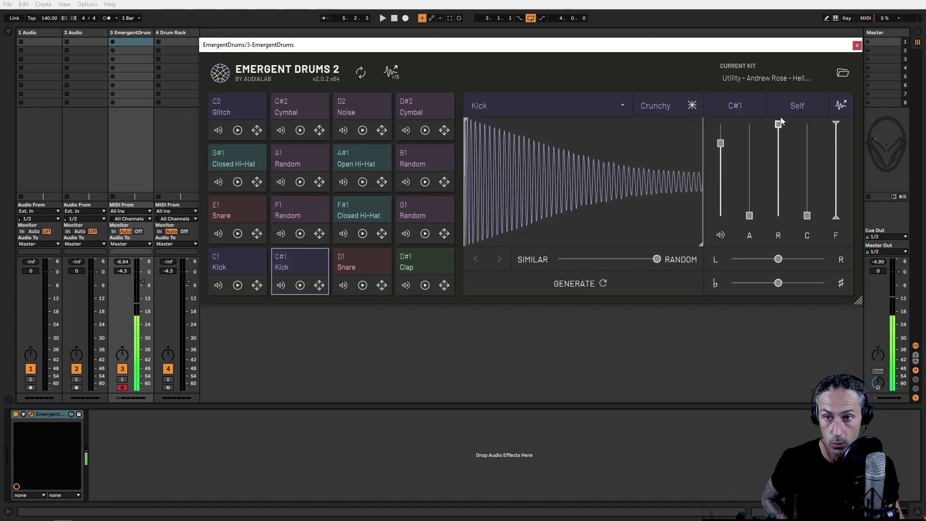
Step: Try out the C slider and both filter frequency limits on the C#1 kick, restoring each one
click(808, 215)
mouse_move(807, 216)
mouse_down()
mouse_move(808, 103)
mouse_move(797, 221)
mouse_up()
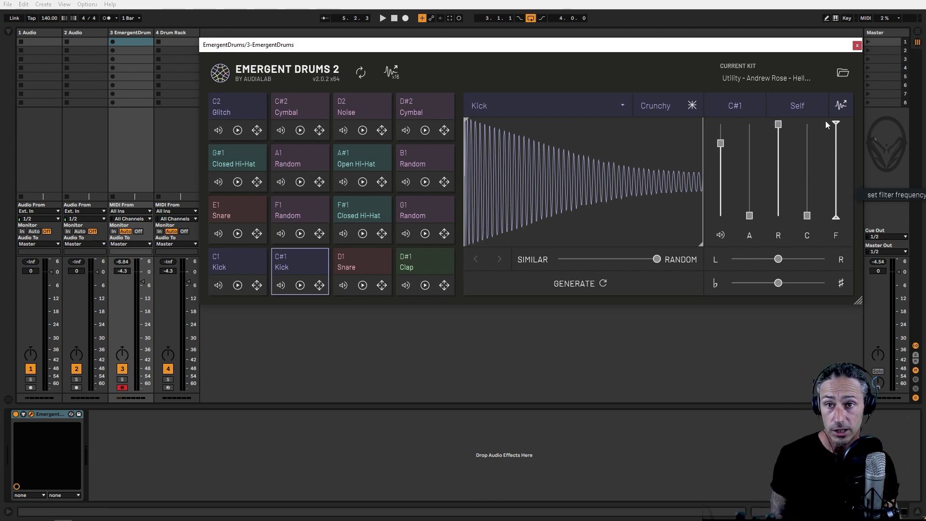
click(837, 221)
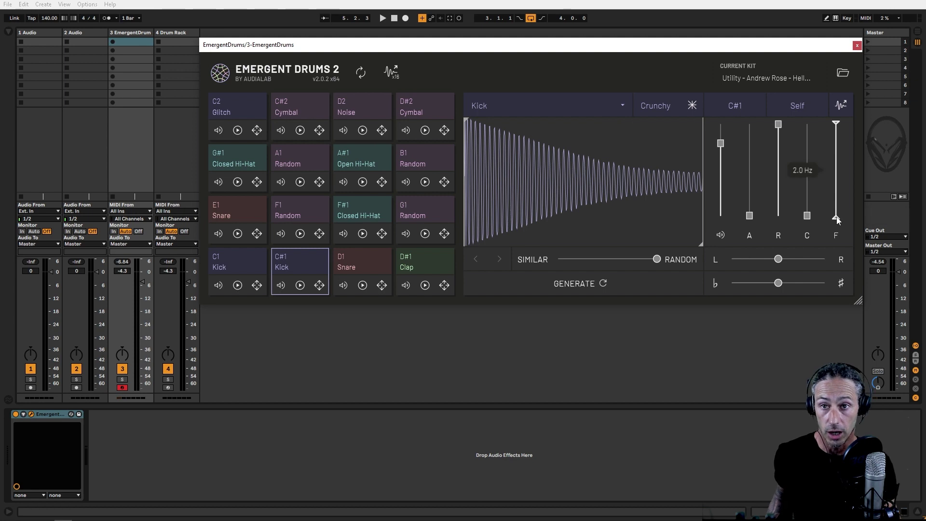
mouse_move(837, 221)
mouse_down()
mouse_move(836, 136)
mouse_move(827, 190)
mouse_move(827, 181)
mouse_move(838, 235)
mouse_up()
mouse_move(835, 124)
mouse_down()
mouse_move(834, 202)
mouse_move(836, 124)
mouse_up()
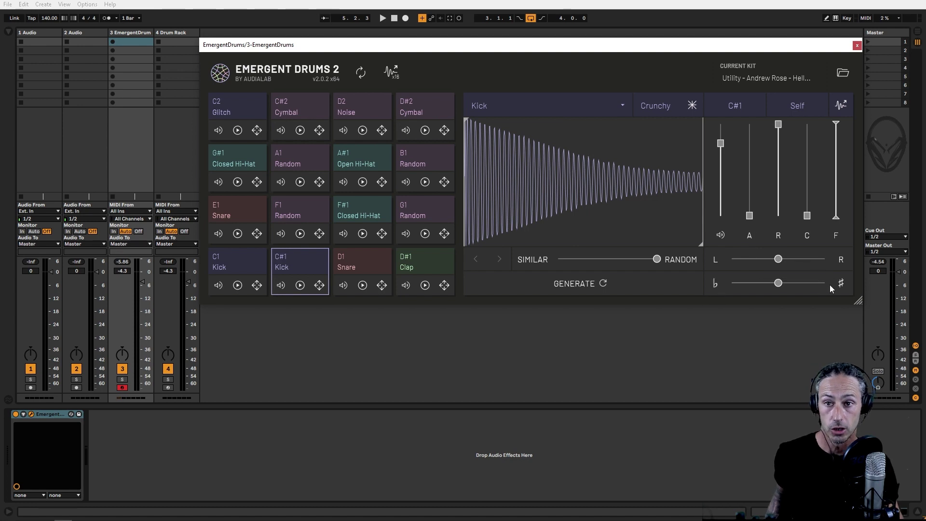
Step: Try pitching the C#1 kick down to -36 st and up to 36 st, and return the pitch to centre
drag(777, 287, 730, 288)
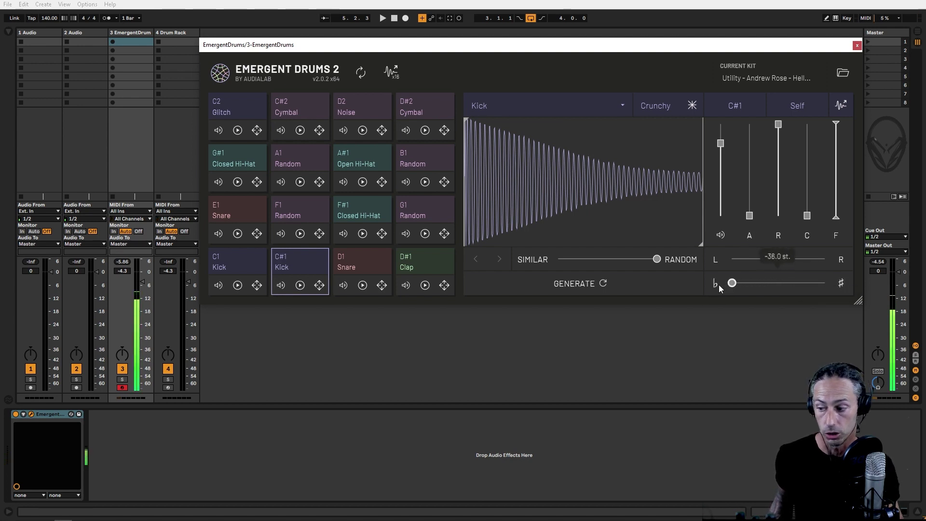
drag(720, 285, 837, 288)
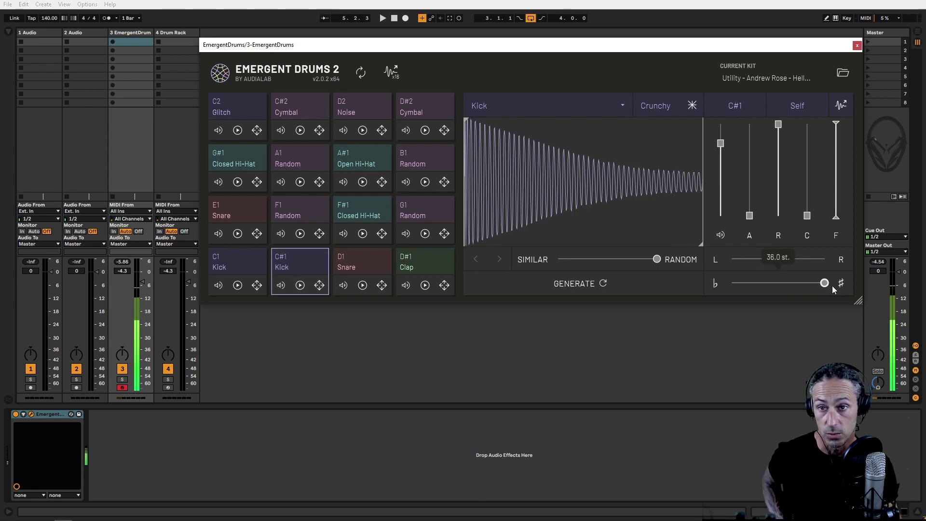
drag(826, 285, 780, 287)
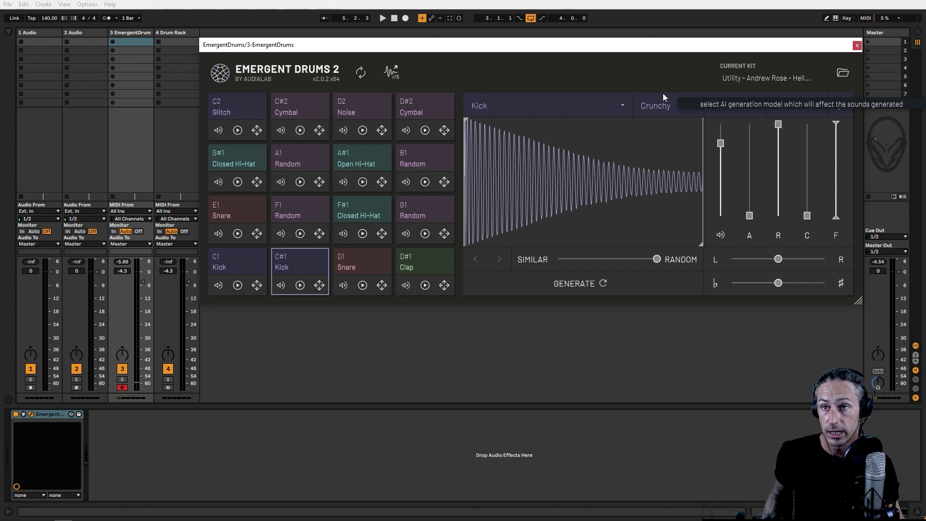
Step: Set the C#1 kick's AI generation model to Creamy and generate new kick samples with it
click(667, 109)
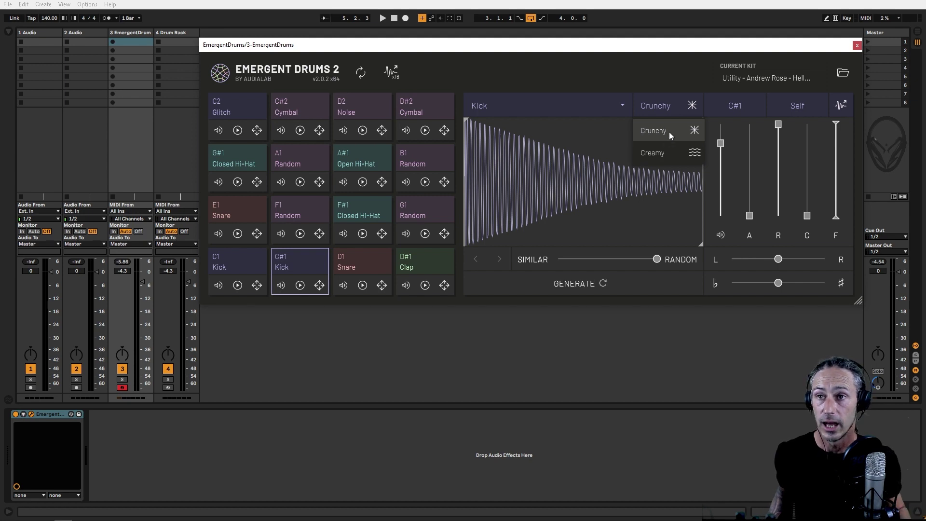
click(670, 131)
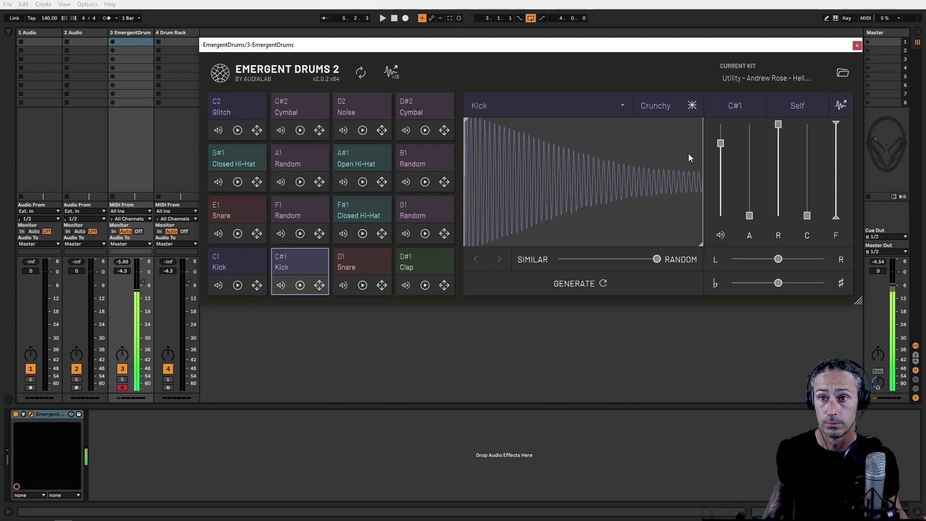
click(658, 107)
click(660, 152)
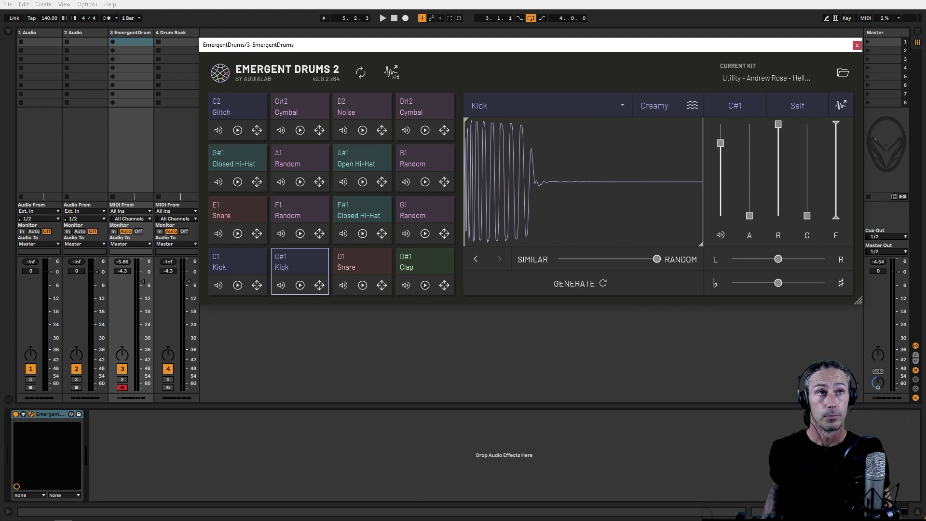
click(868, 41)
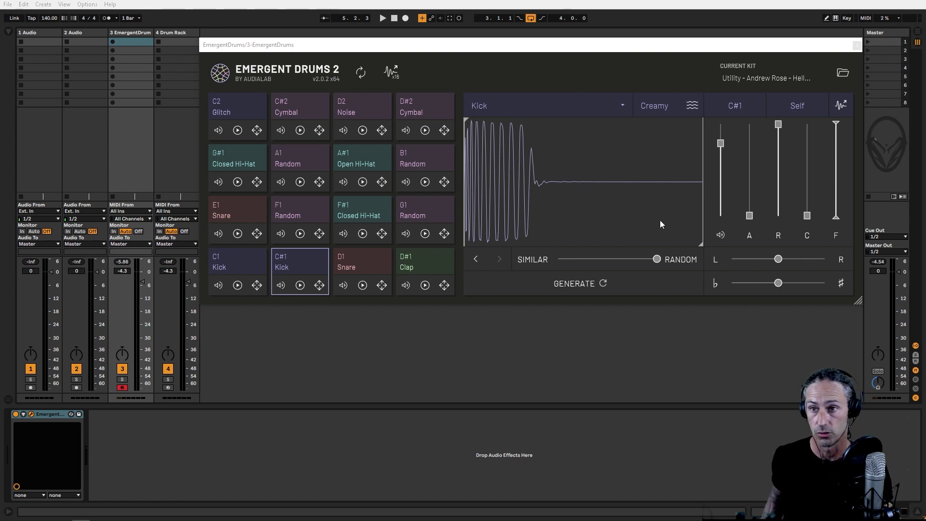
click(578, 286)
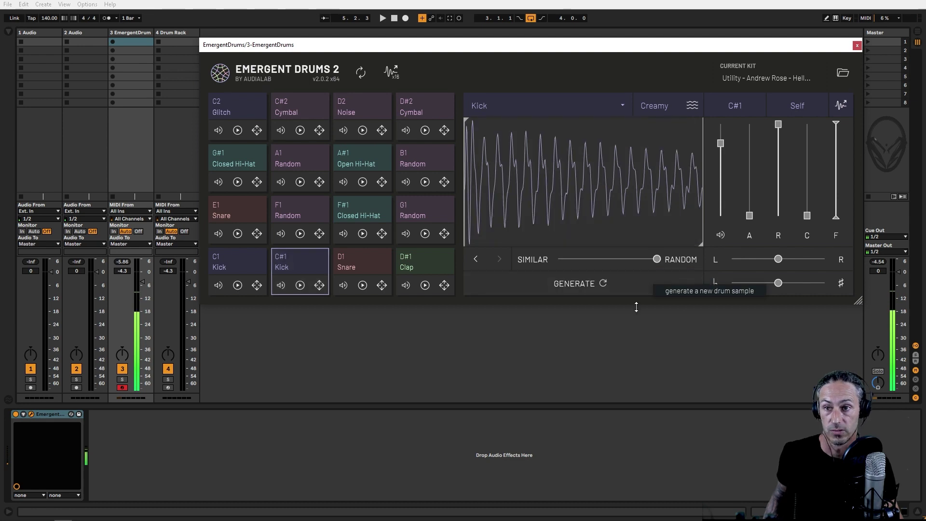
click(590, 287)
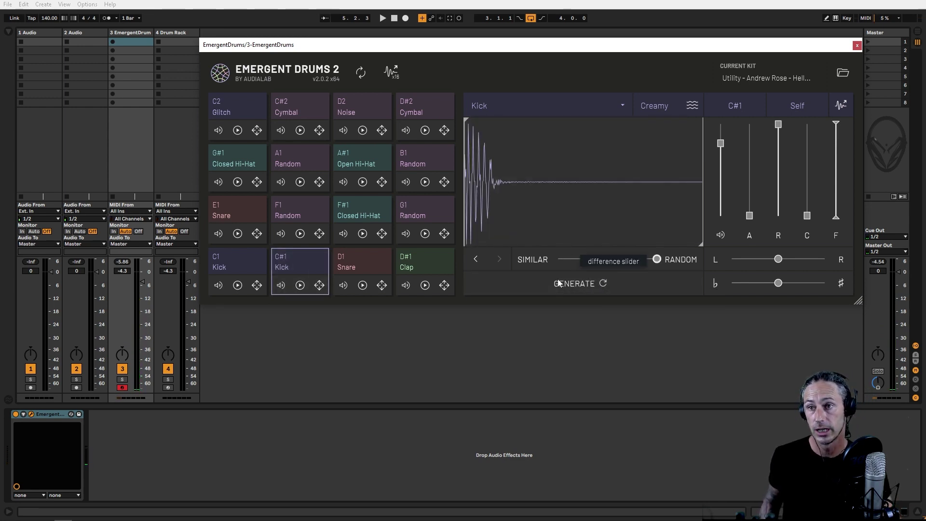
Step: Audition the C#1 pad's previously generated kicks back to the original Crunchy sound, and generate another new kick
click(477, 260)
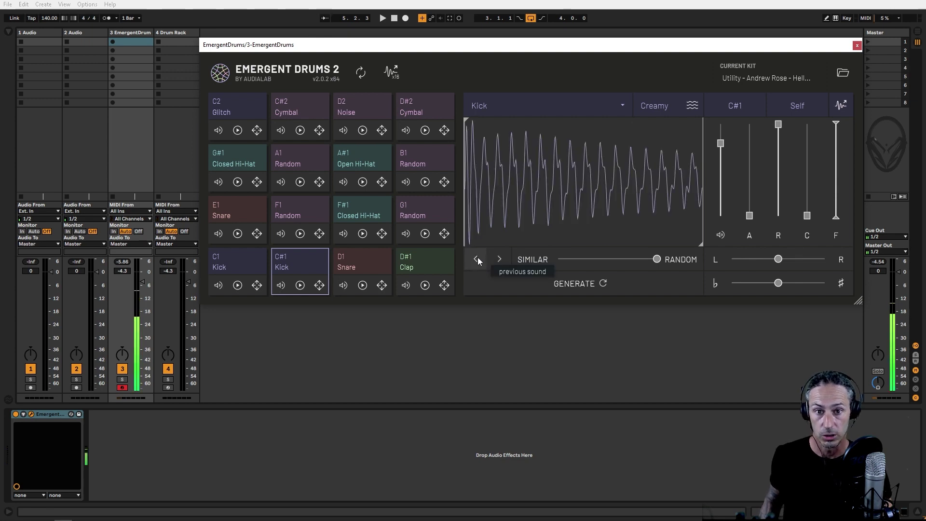
click(477, 260)
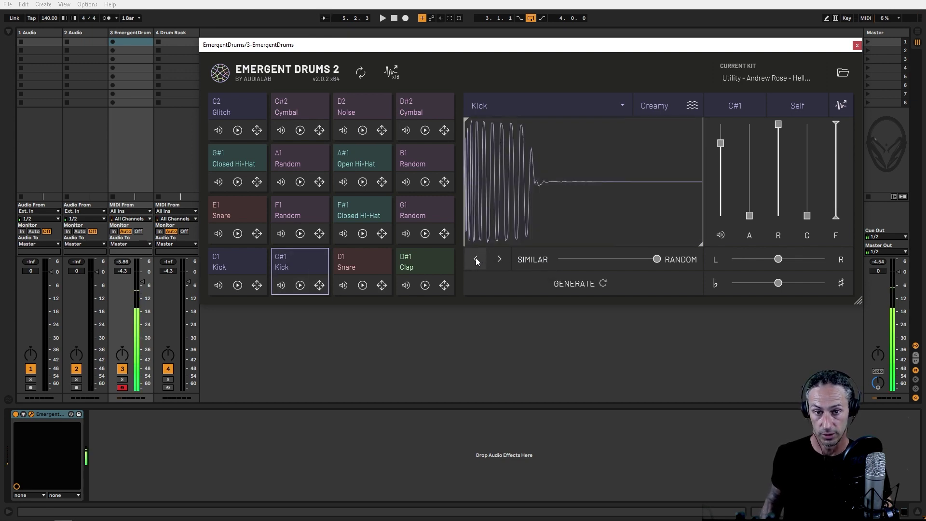
click(476, 260)
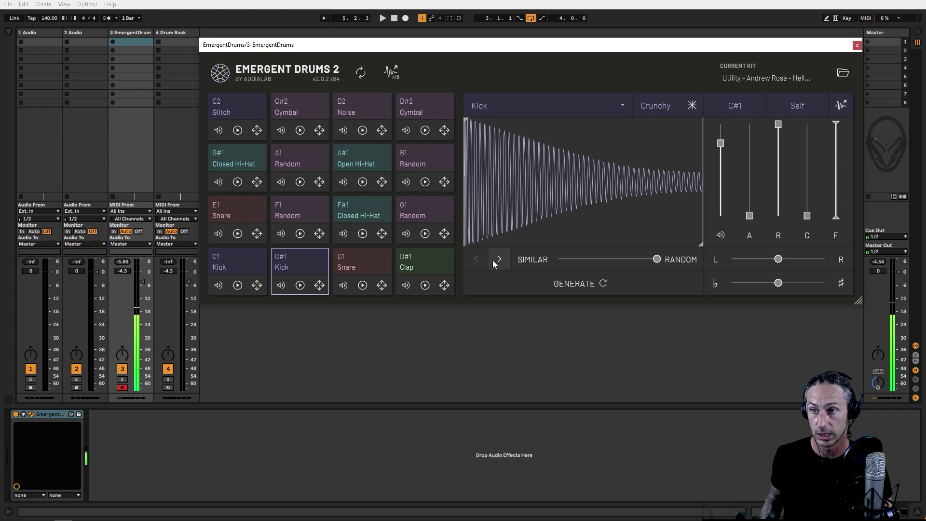
click(499, 259)
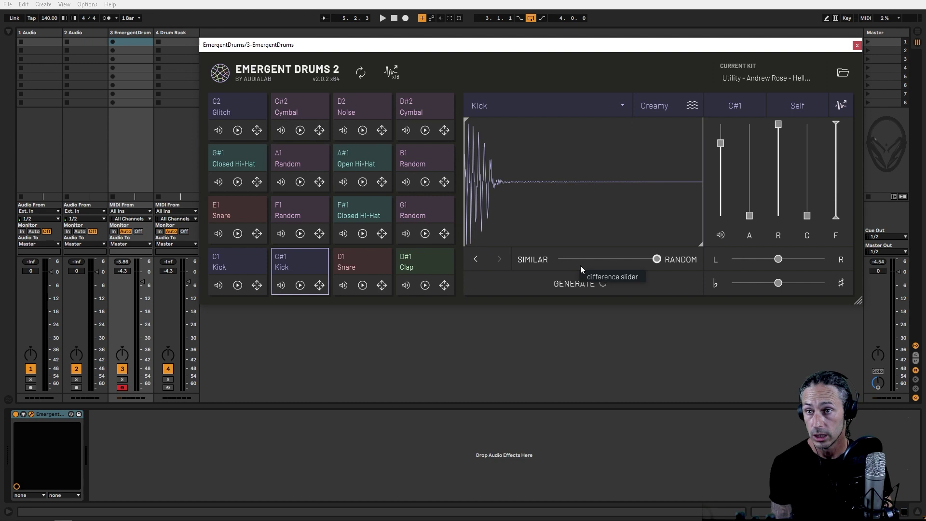
click(596, 284)
click(596, 284)
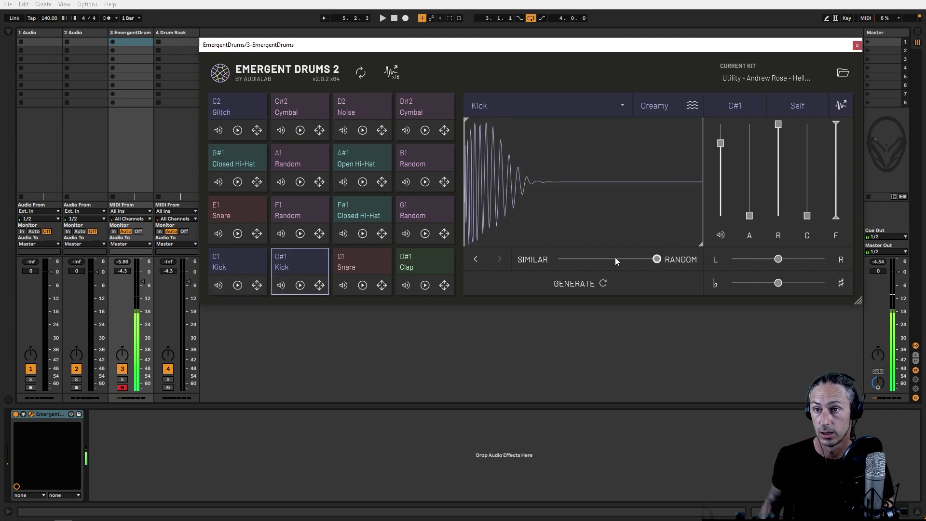
Step: Generate a D1 snare variation with the difference slider slightly below midway between Similar and Random, and compare it with the original
click(357, 264)
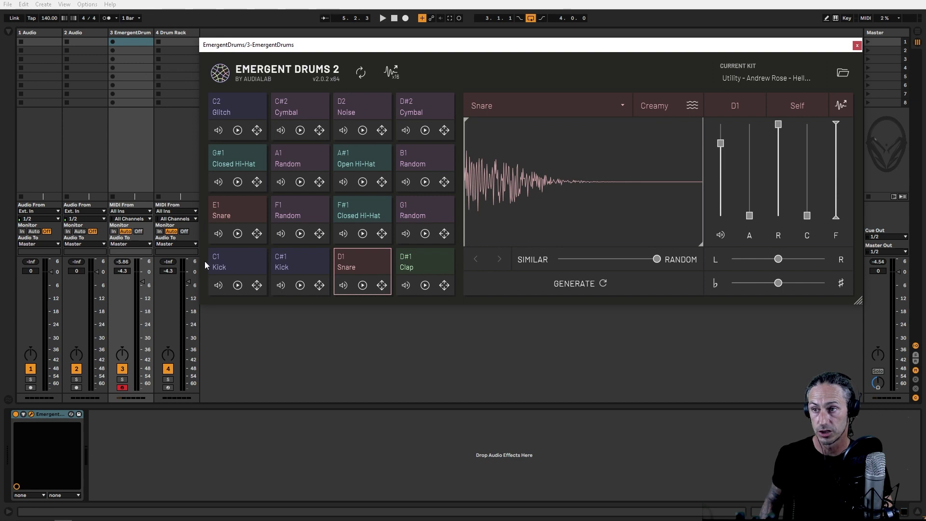
click(374, 271)
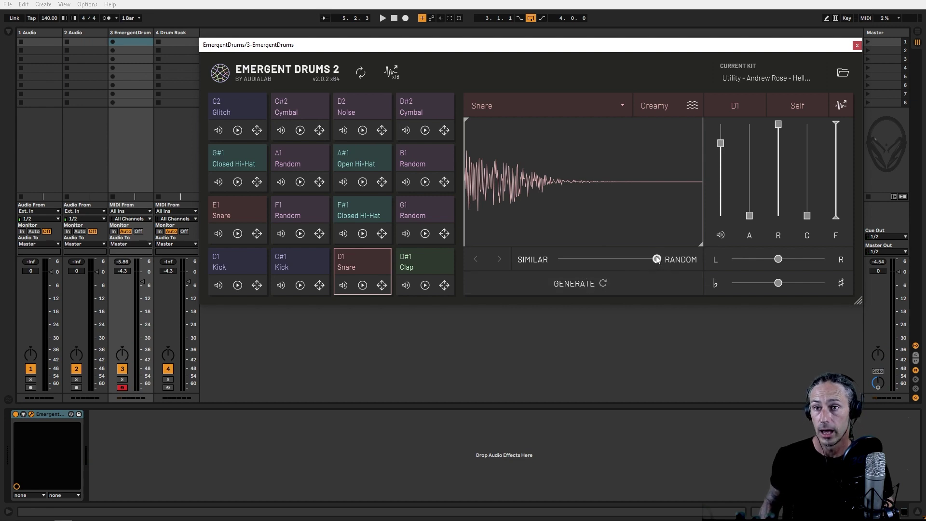
drag(609, 267, 601, 268)
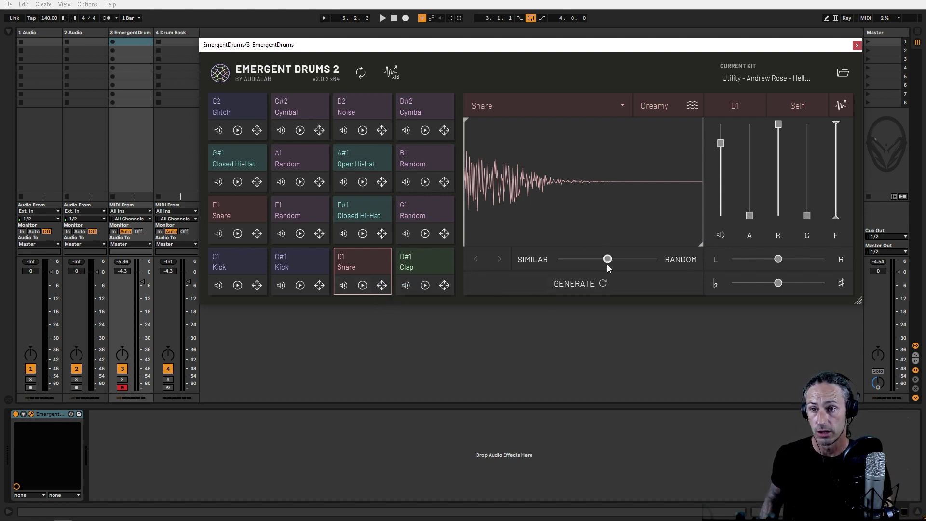
drag(607, 260, 602, 259)
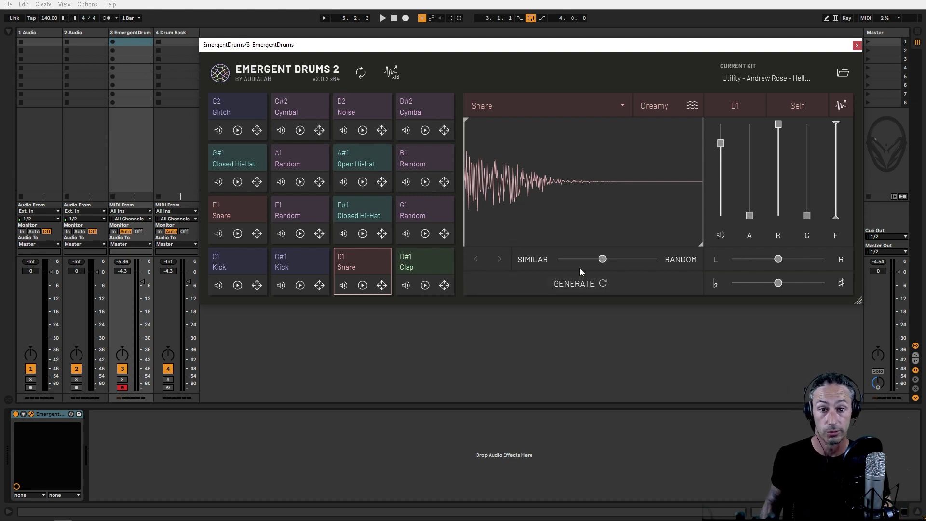
click(594, 282)
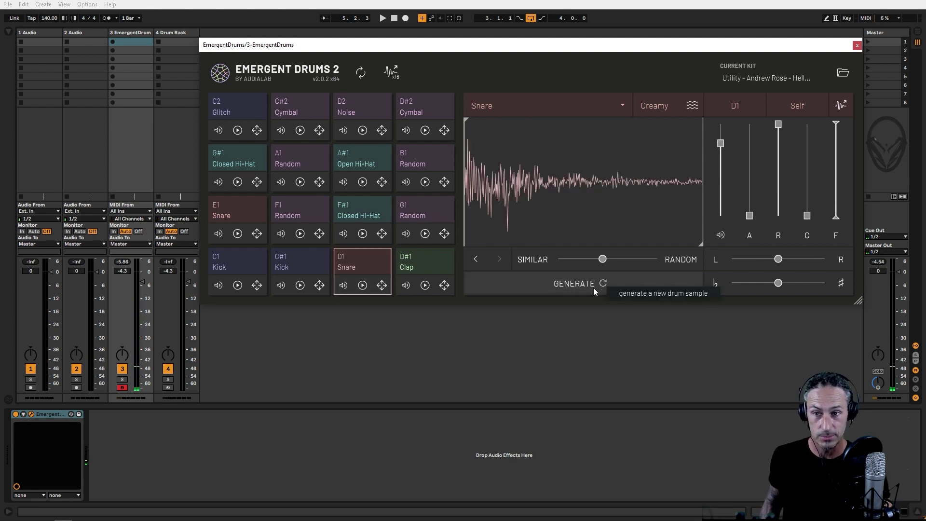
click(475, 259)
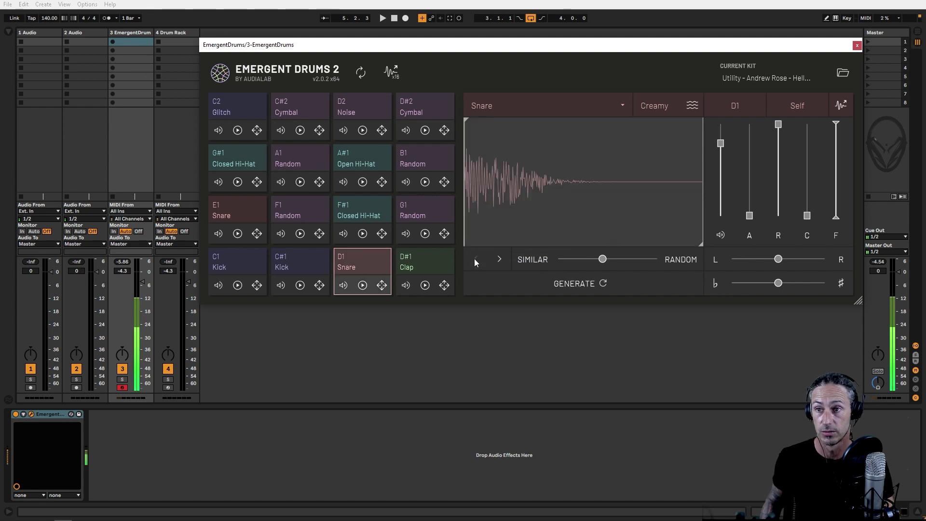
click(498, 259)
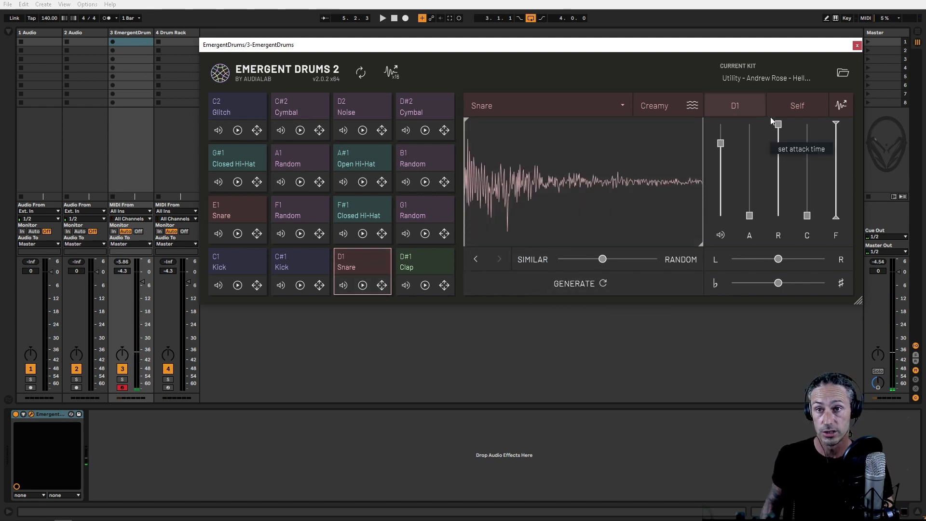
Step: Shorten the D1 snare's release to about half its range and raise its C slider to nearly a third
drag(780, 128, 784, 172)
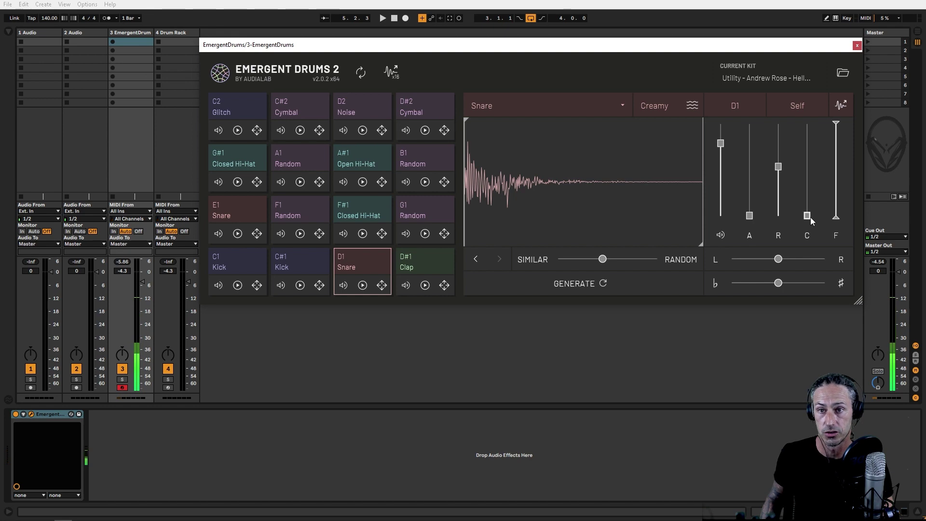
drag(806, 218, 778, 174)
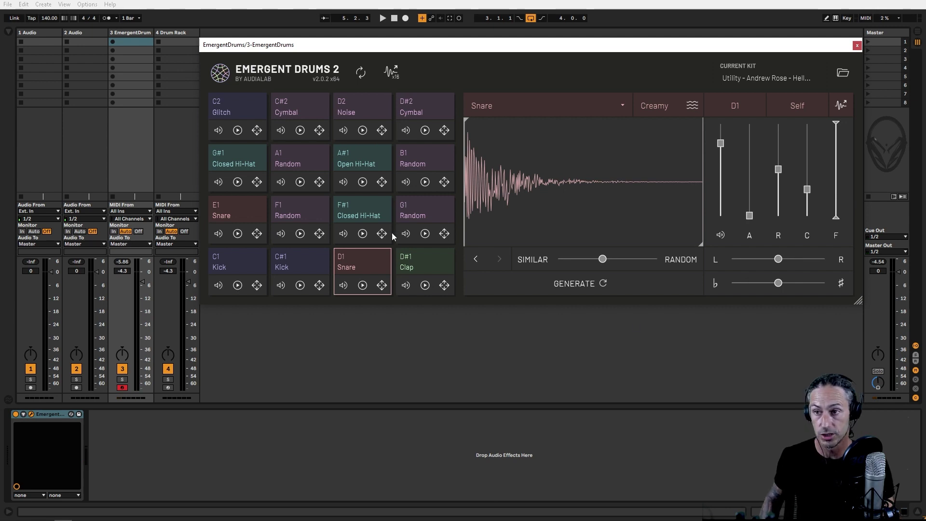
Step: Change the D#1 pad's sample type to Snare, play the result, and generate two more new snares on it
click(411, 263)
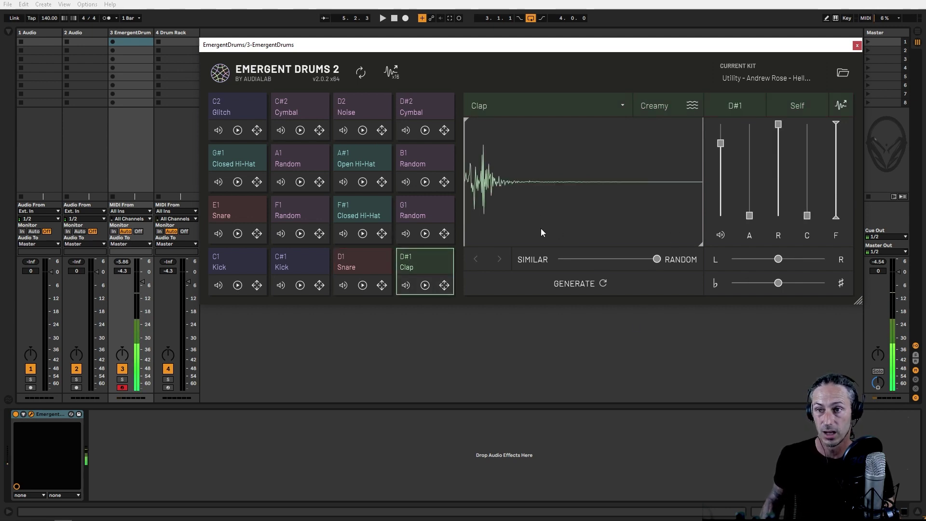
click(551, 111)
click(499, 199)
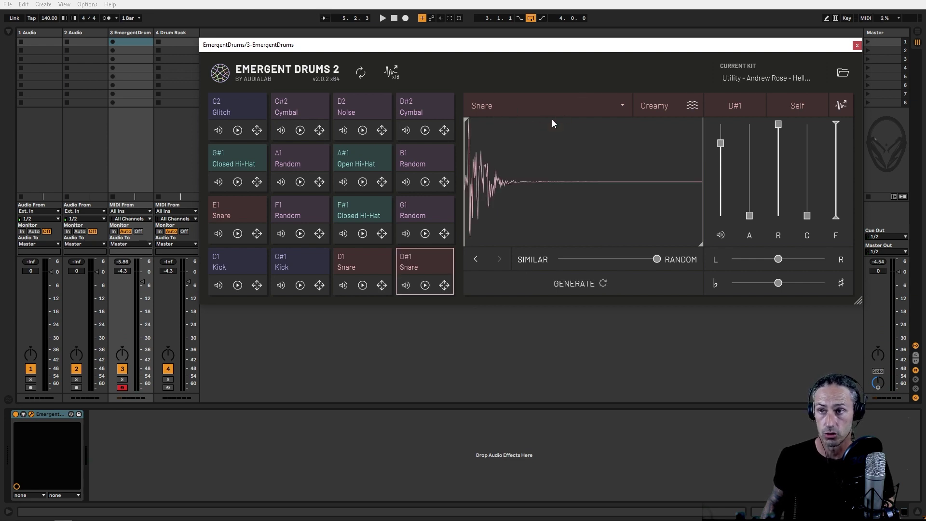
click(595, 174)
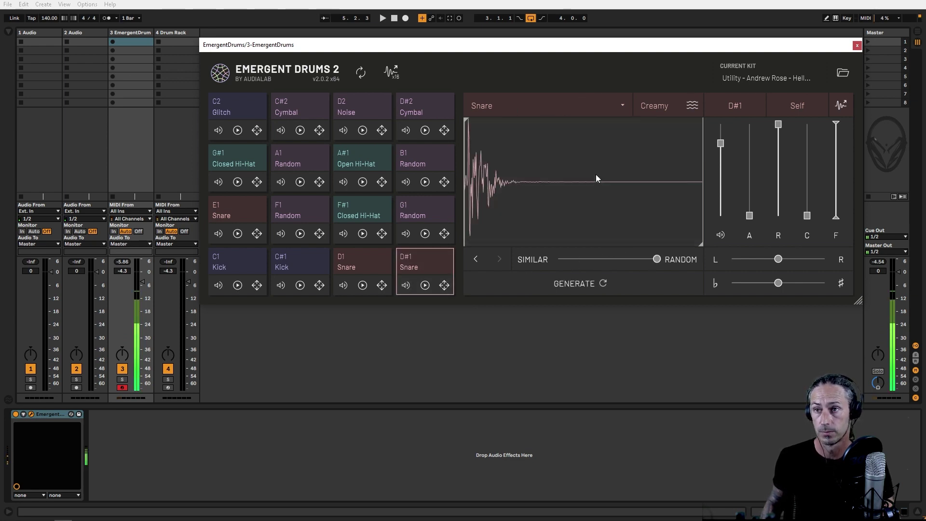
click(595, 194)
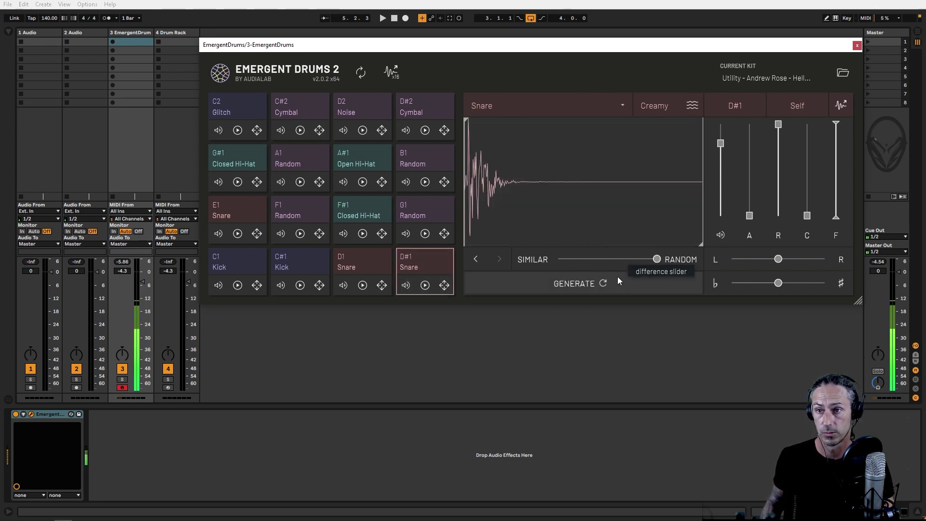
click(591, 284)
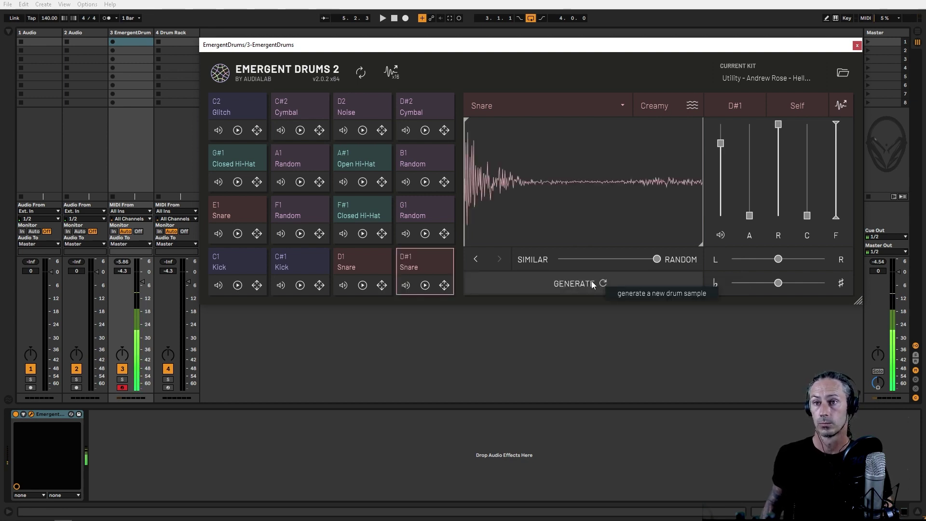
click(591, 281)
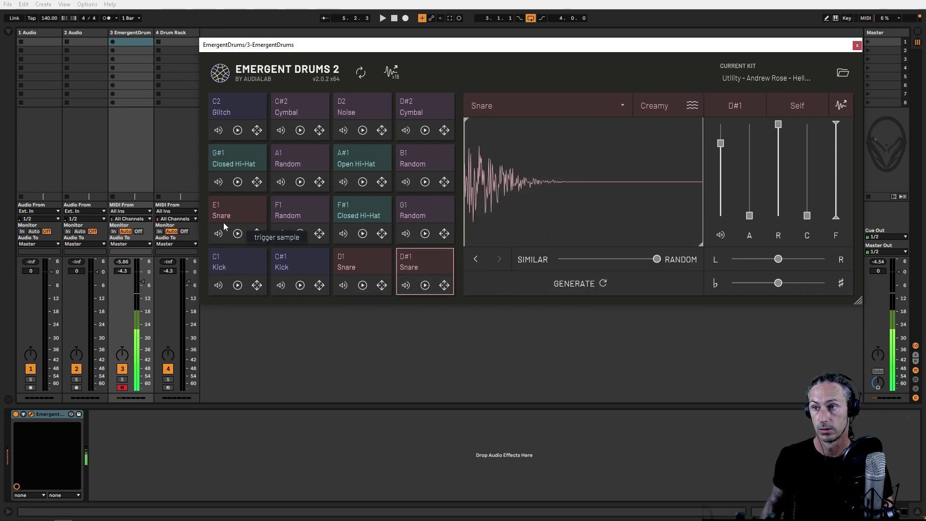
Step: Generate two new Crunchy snare samples on the E1 pad with the difference slider fully at Random
click(228, 208)
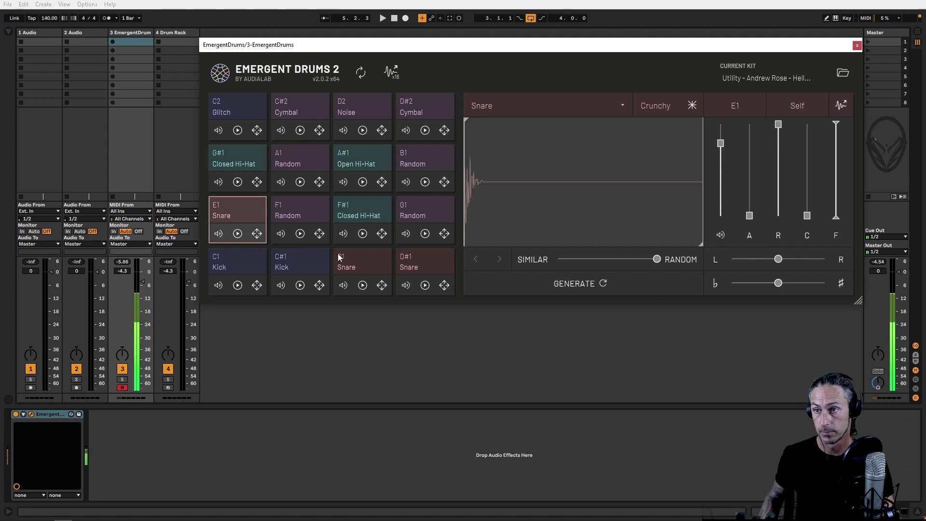
click(590, 290)
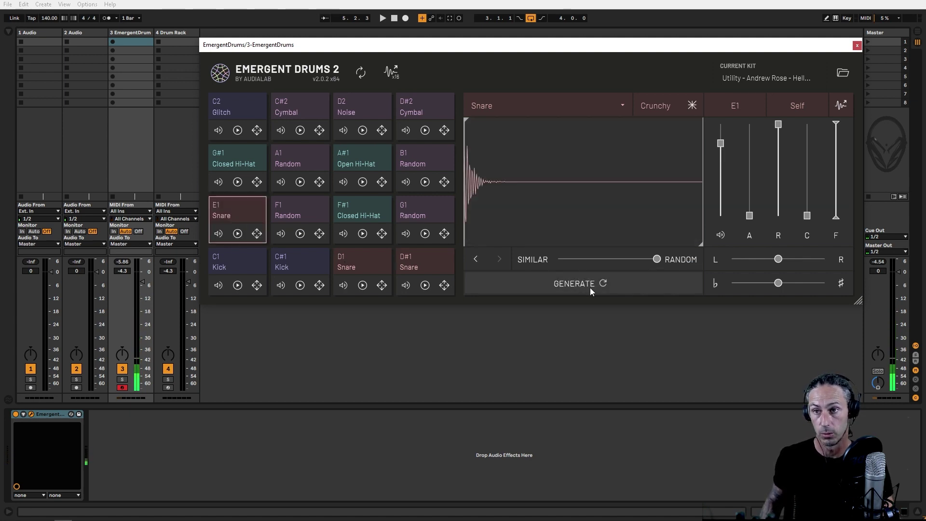
click(589, 285)
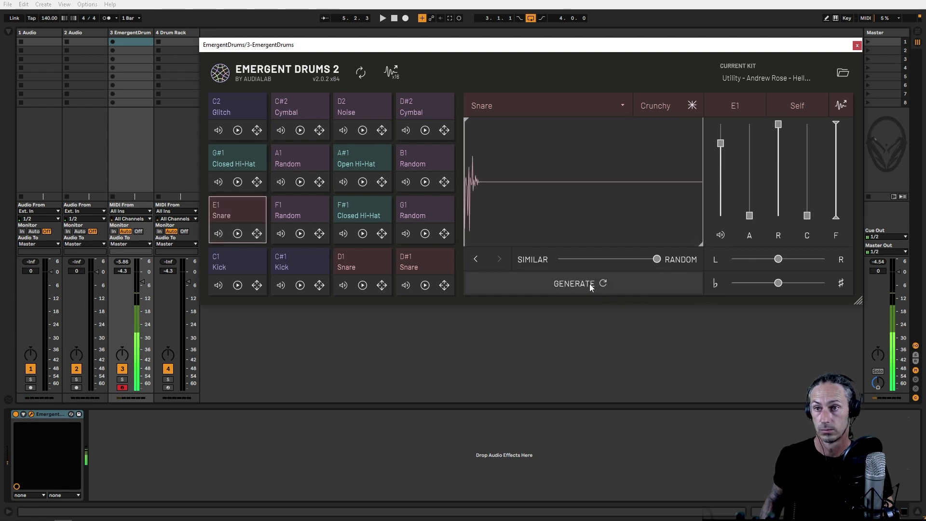
Step: Generate E1 snare variations with the difference slider about a fifth of the way from Similar, and step back to the source snare
drag(658, 260, 562, 270)
click(586, 284)
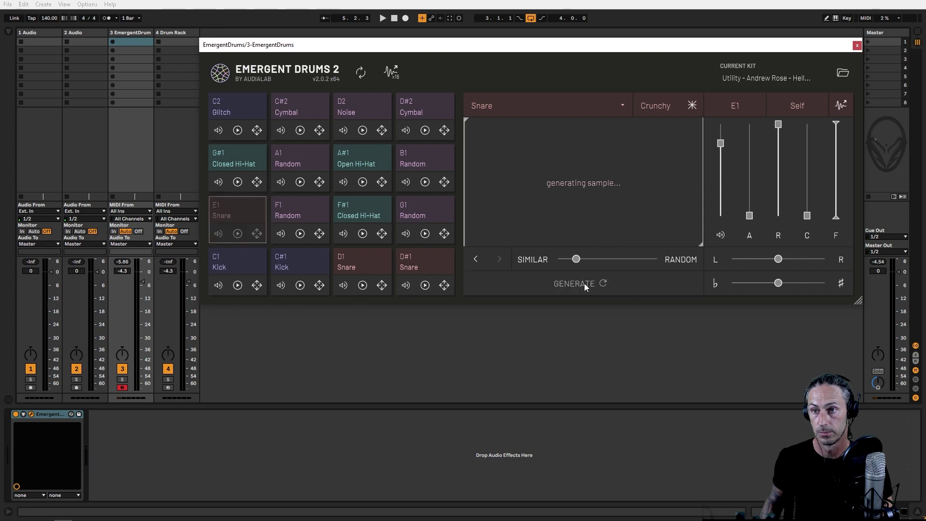
click(585, 283)
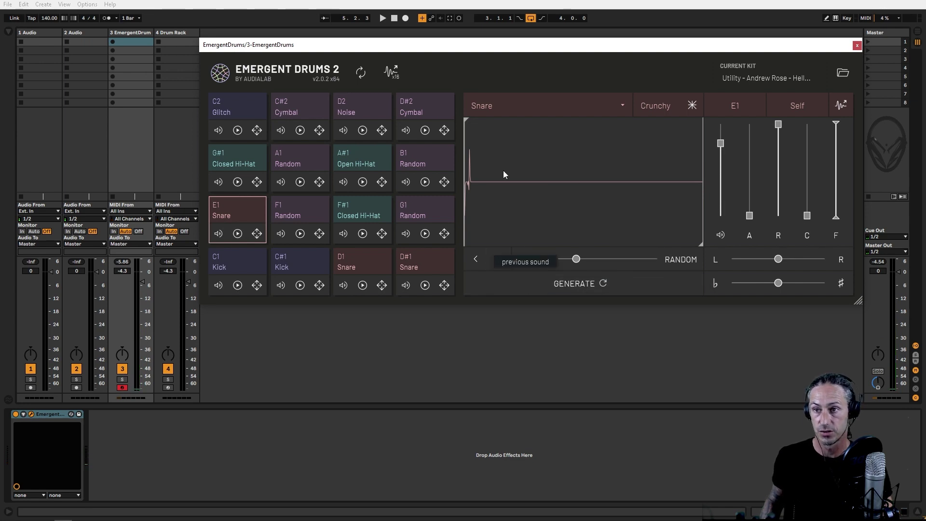
click(474, 259)
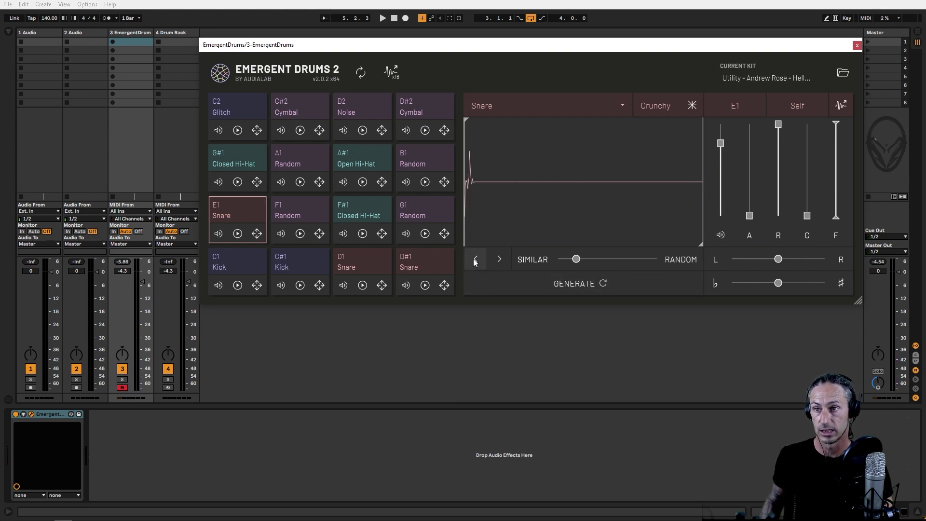
click(474, 259)
click(473, 258)
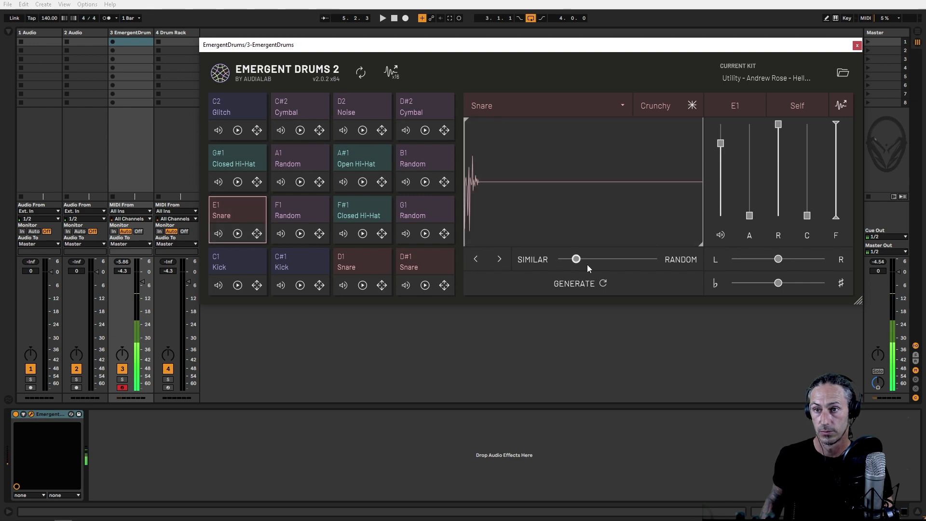
Step: Generate E1 variations of the same source snare with the difference slider about midway and about three quarters towards Random
click(595, 284)
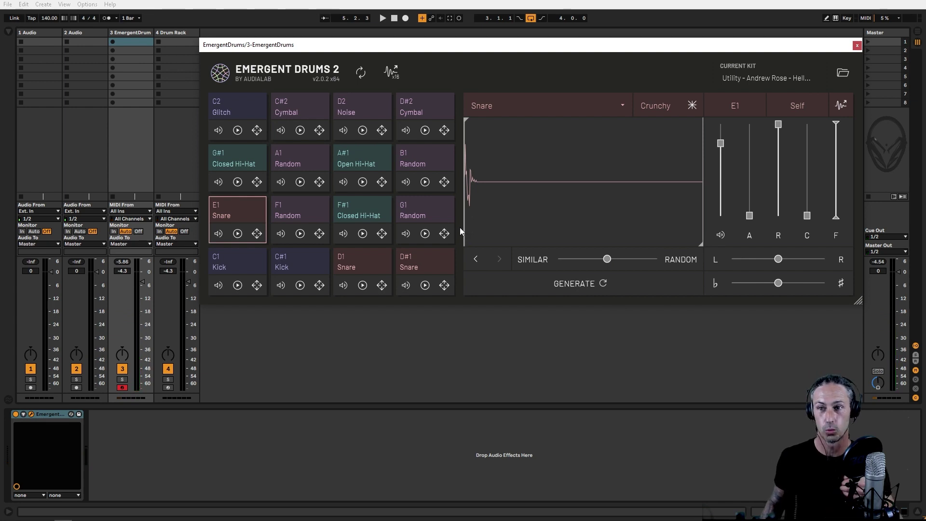
click(475, 259)
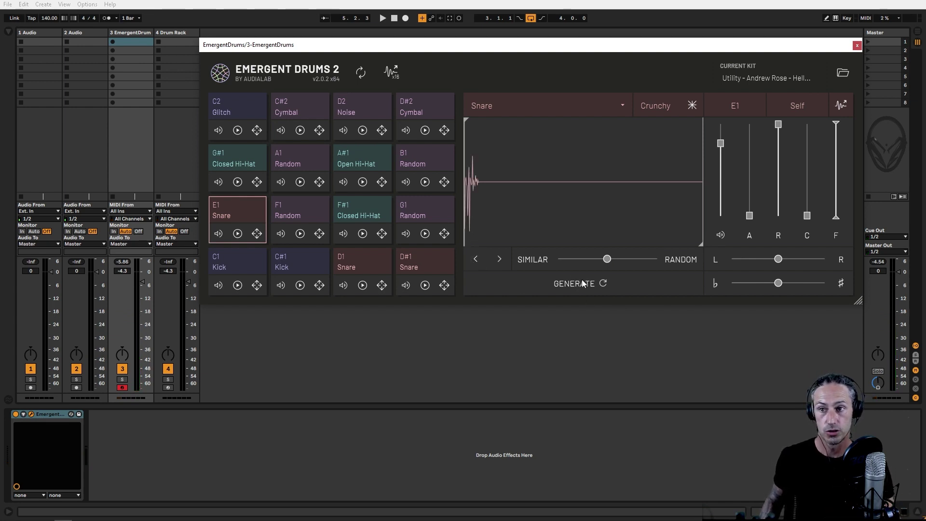
drag(609, 259, 639, 258)
click(595, 284)
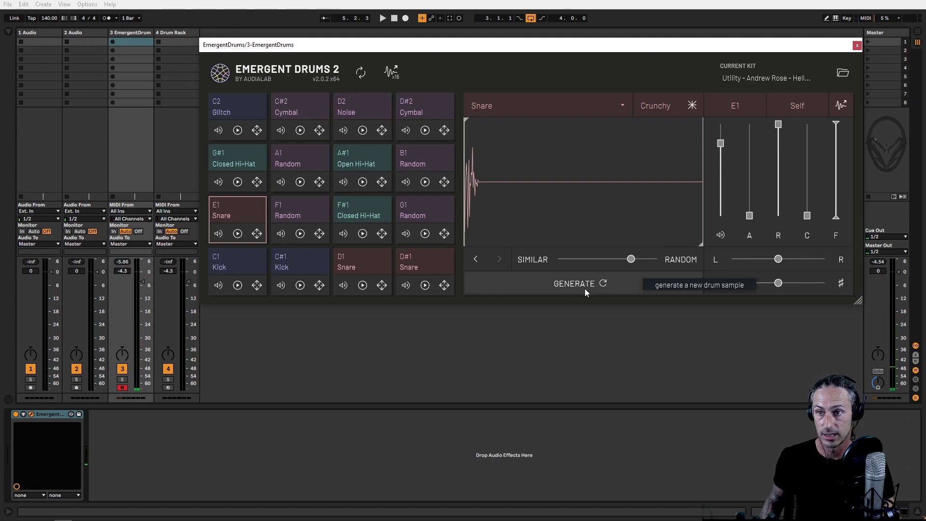
click(584, 288)
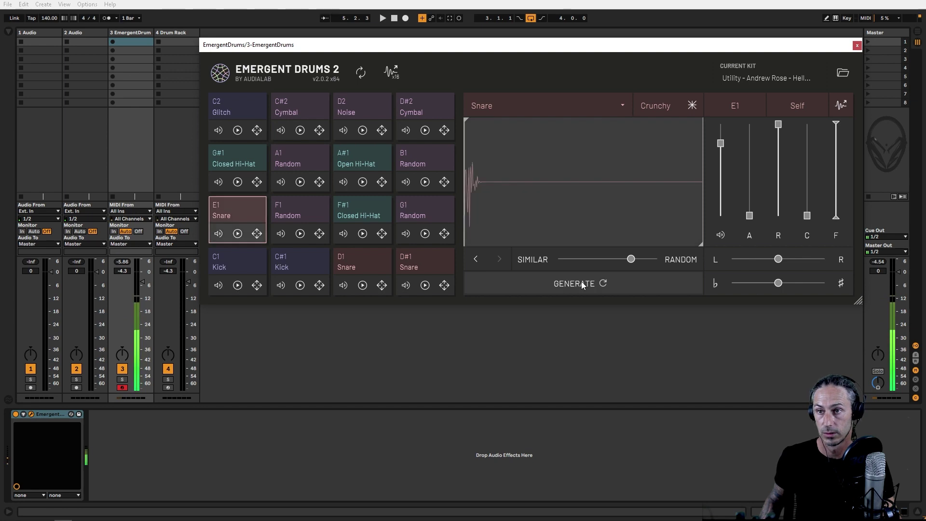
click(581, 281)
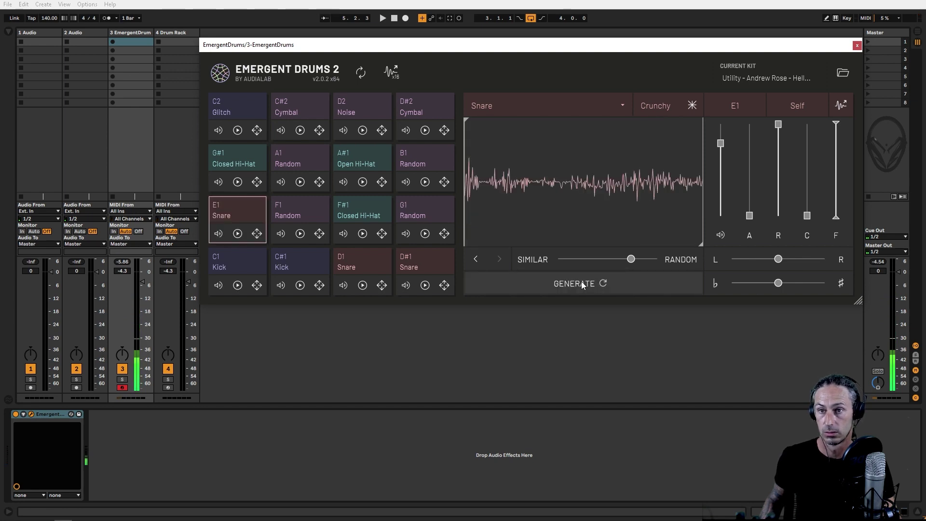
click(580, 281)
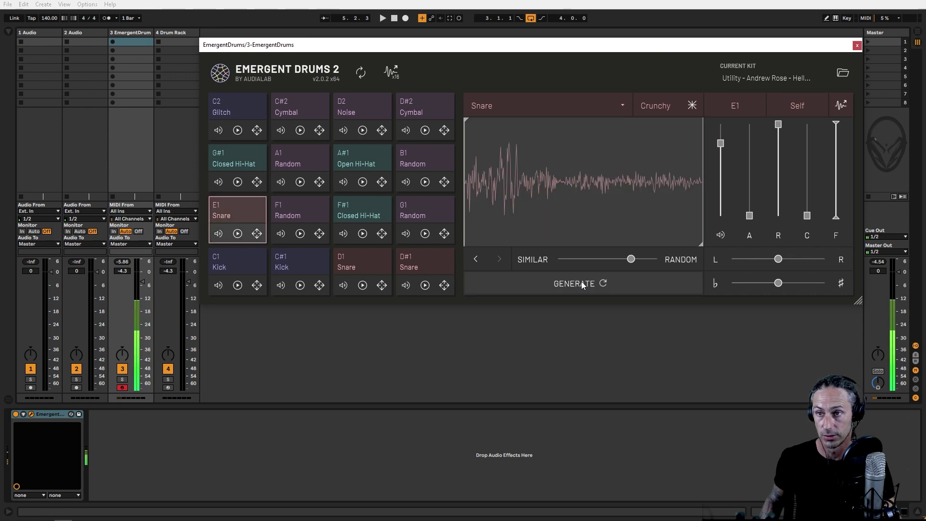
Step: Return the E1 pad's difference slider fully to Random and generate new snares with it
drag(631, 259, 656, 259)
click(590, 291)
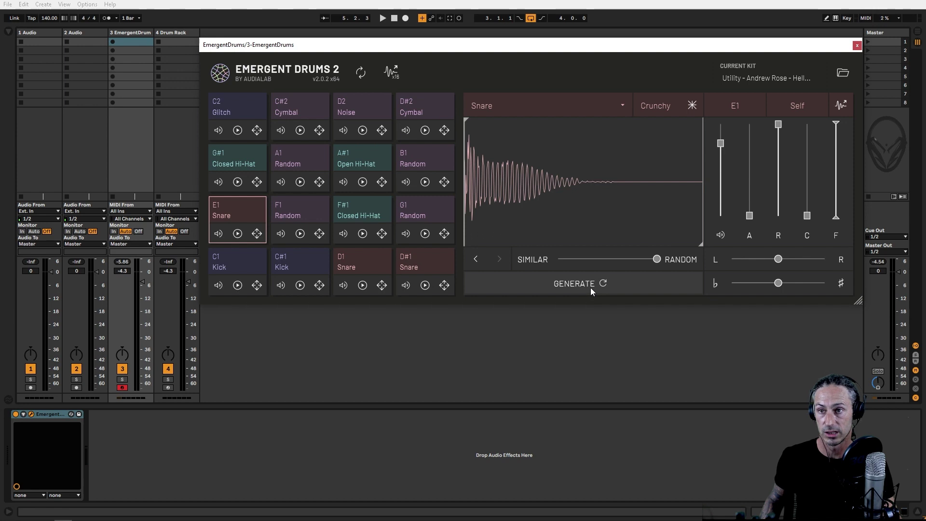
click(590, 286)
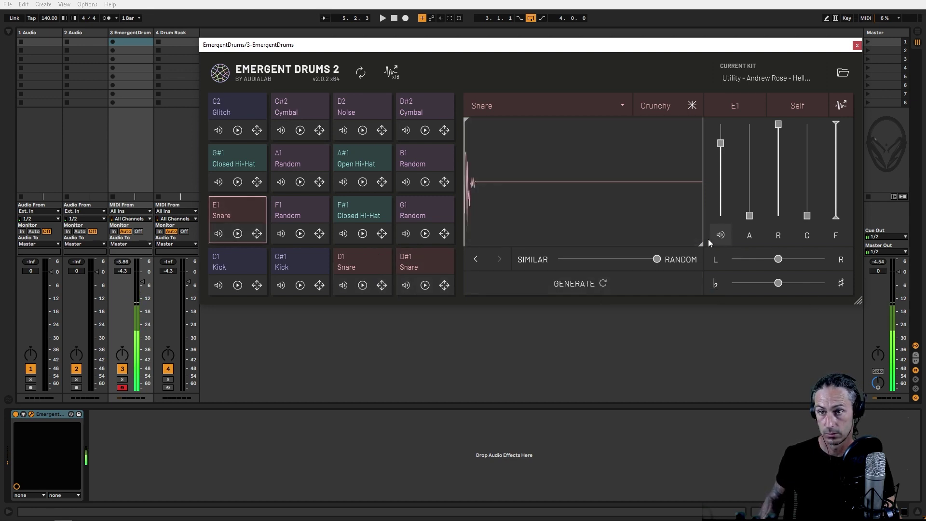
Step: Play the F1 pad's Creamy Random sample and generate new samples on that pad
click(280, 212)
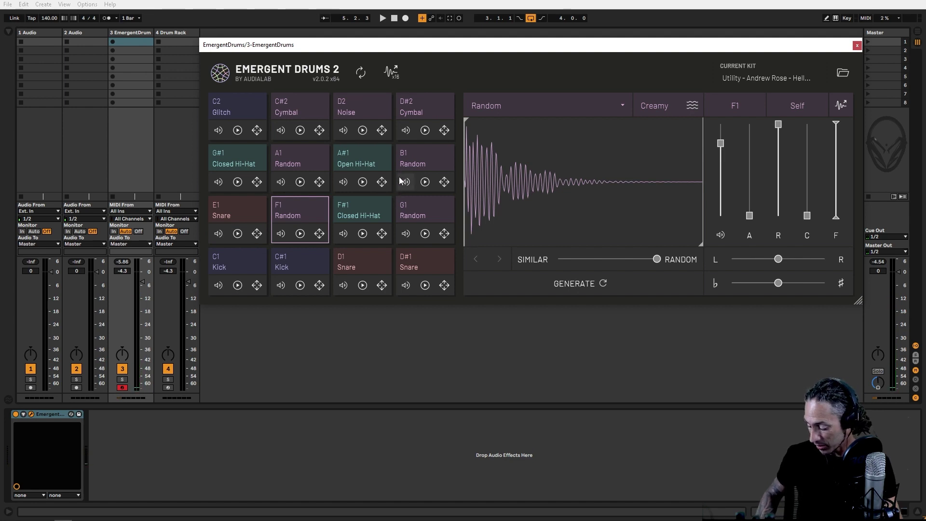
click(540, 213)
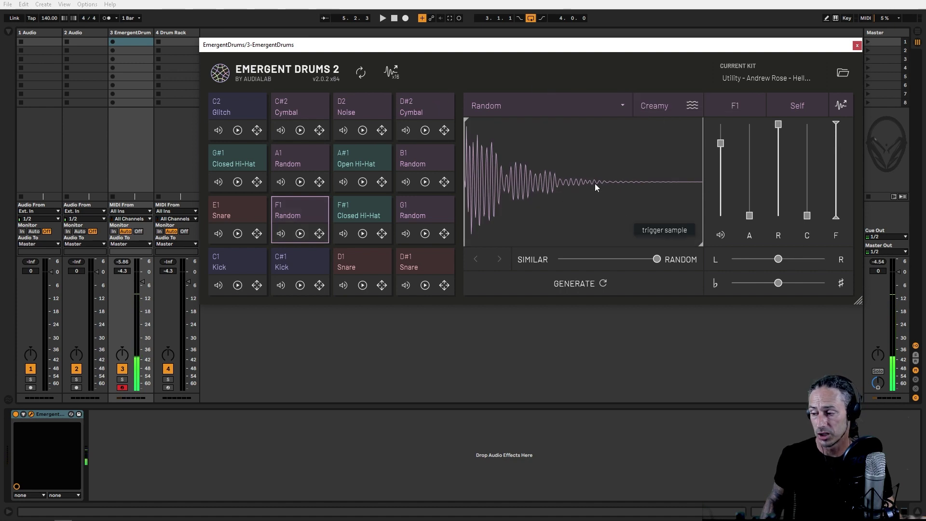
click(583, 291)
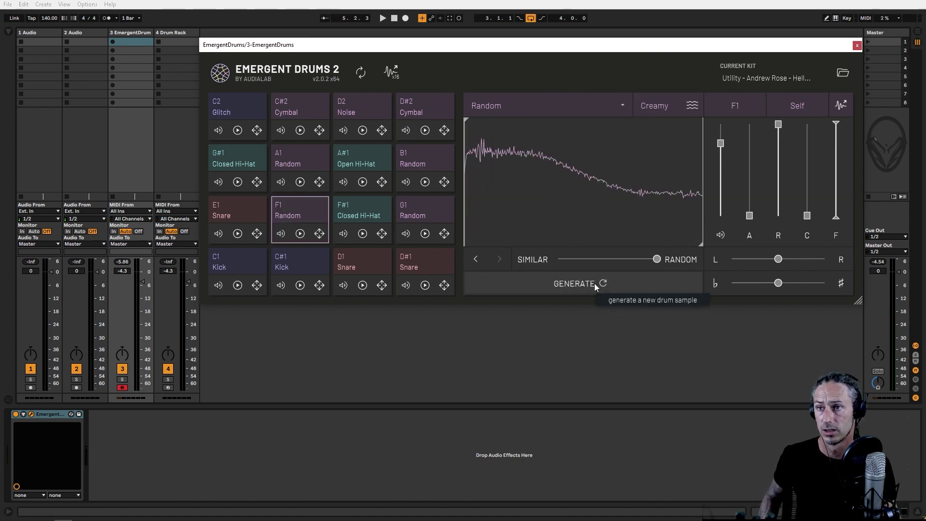
click(594, 282)
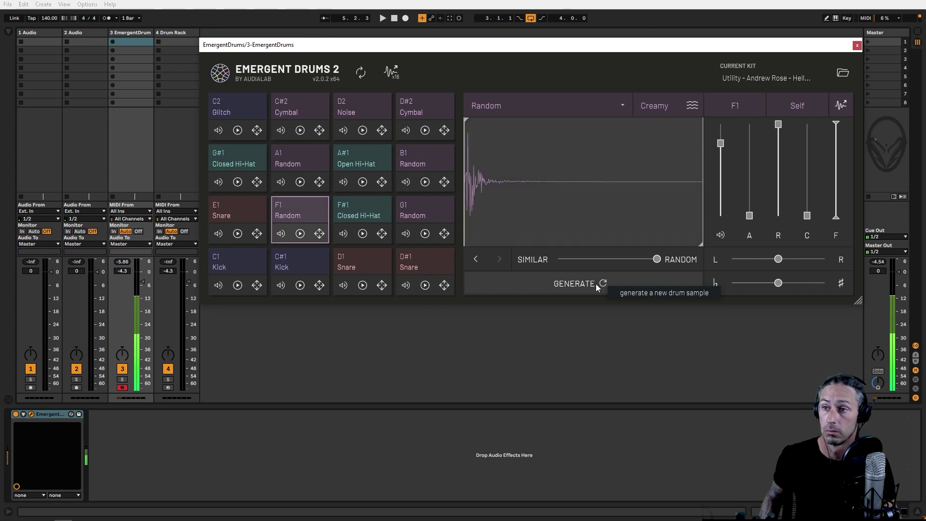
click(597, 283)
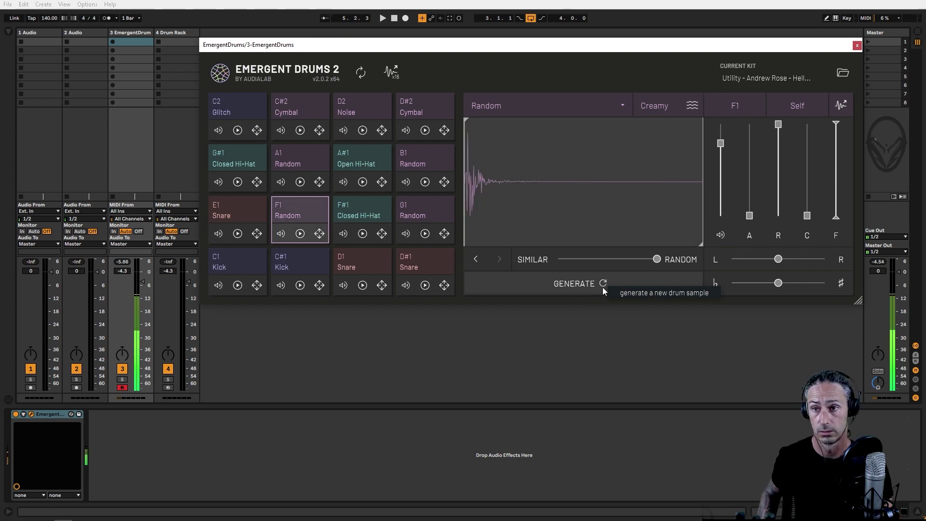
click(603, 287)
click(603, 287)
click(603, 287)
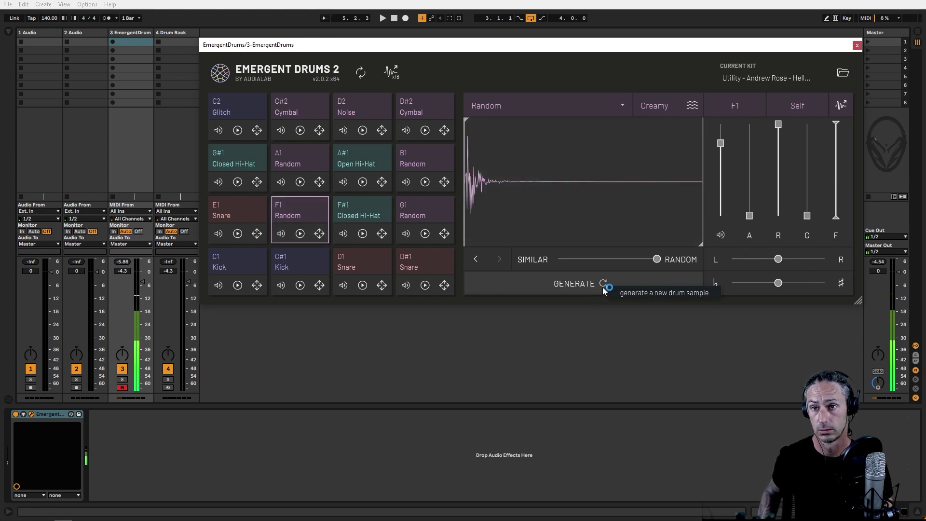
click(605, 283)
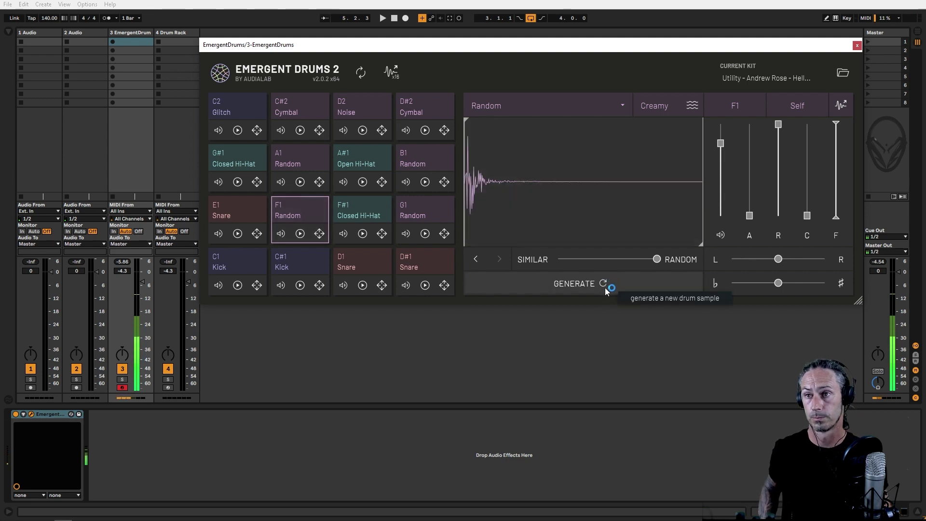
Step: Generate a new Creamy closed hi-hat sample on the F#1 pad
click(369, 205)
click(583, 284)
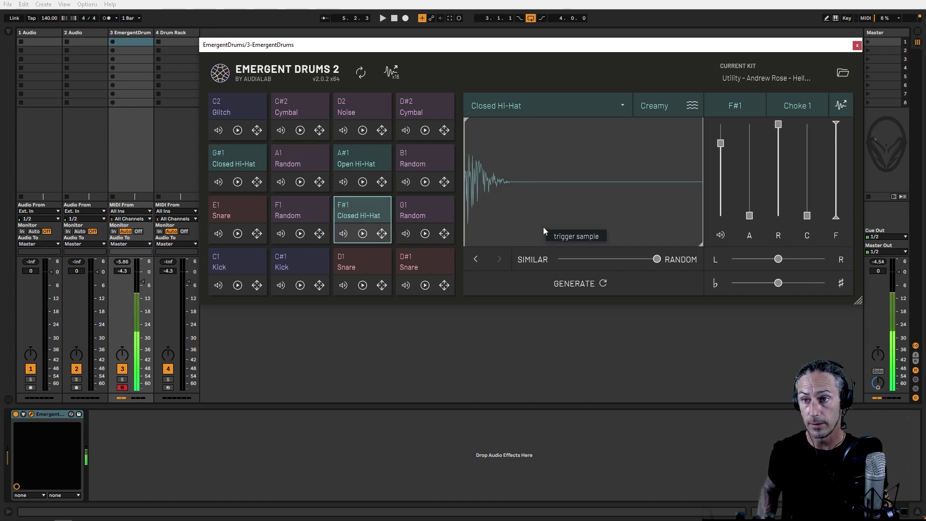
Step: Set the G1 pad's sample type to Closed Hi-Hat after trying Snare, and generate new hi-hat samples on it
click(430, 202)
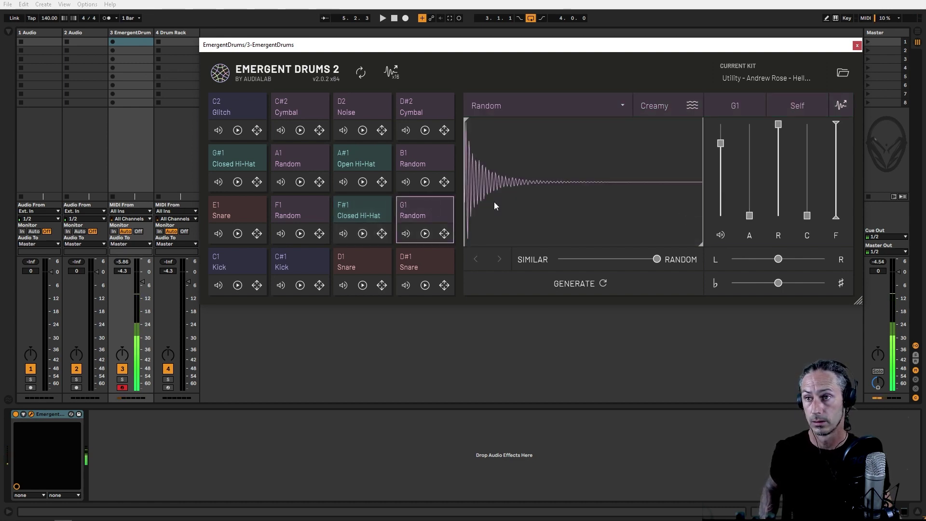
click(557, 111)
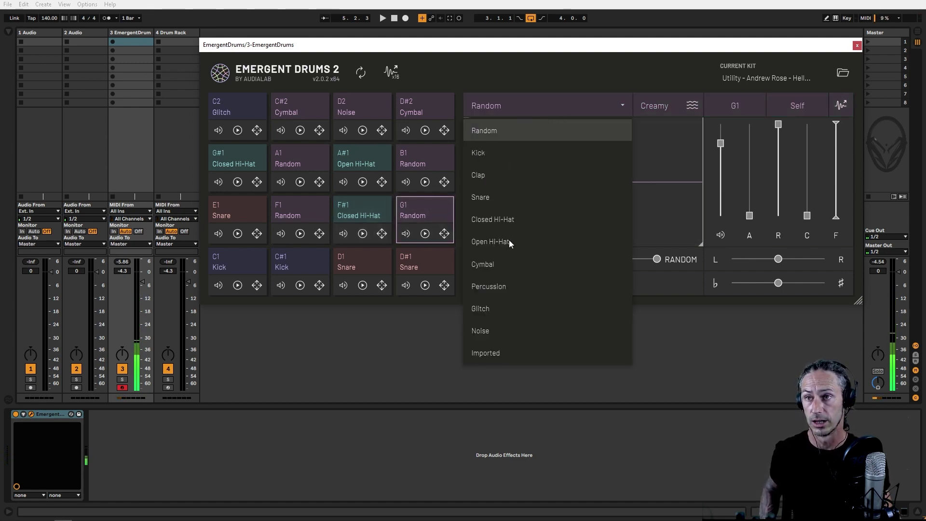
click(504, 196)
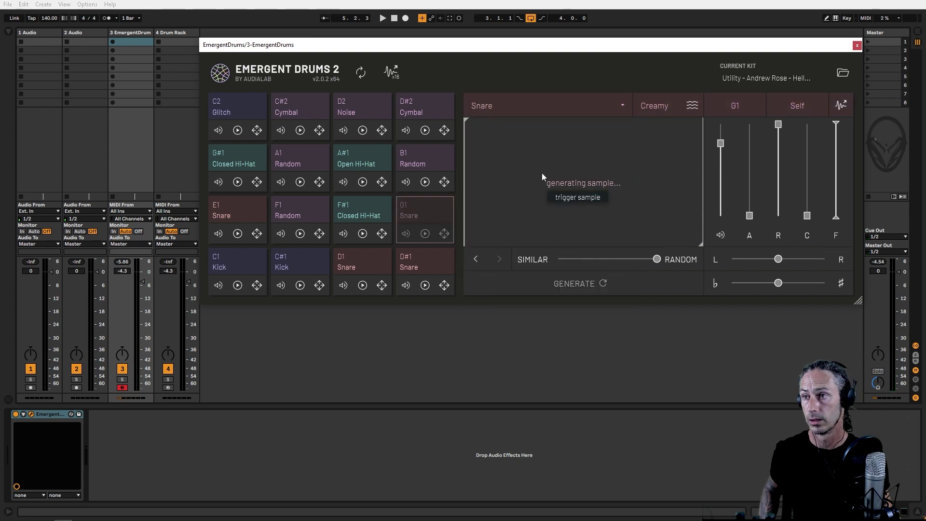
click(530, 113)
click(492, 220)
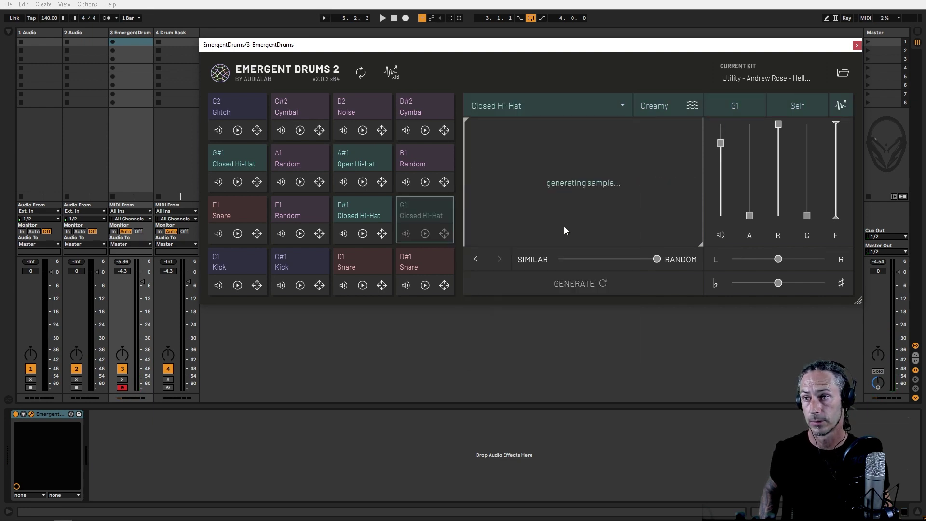
click(582, 282)
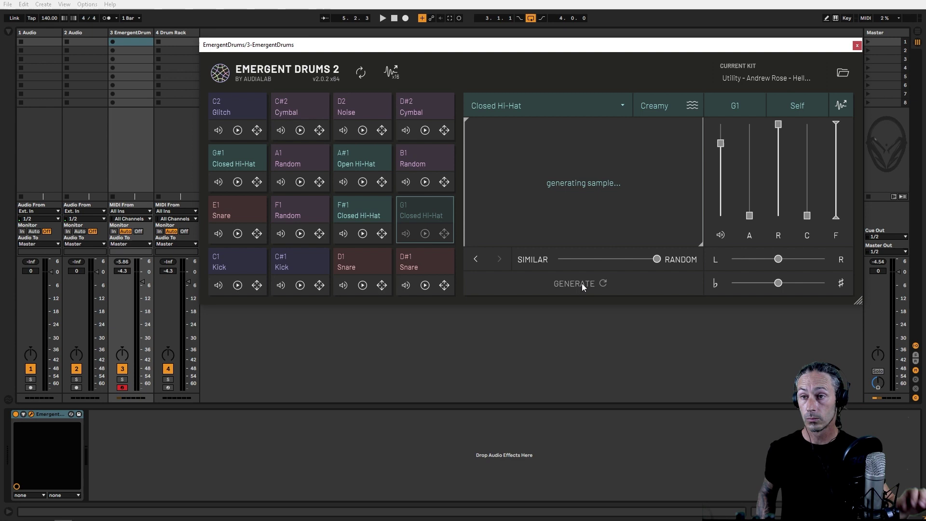
click(571, 291)
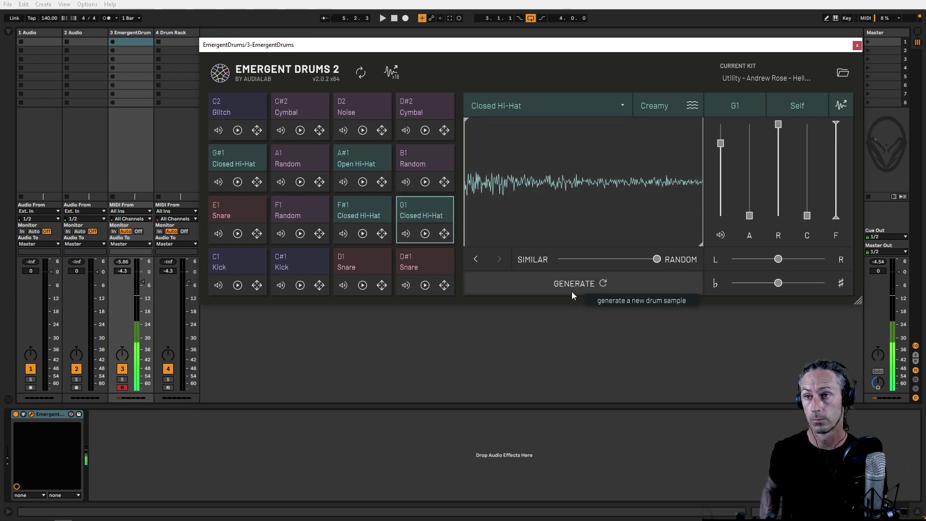
Step: Generate more Creamy closed hi-hat samples on the G1 pad and lower its release to about a third of its range
click(571, 291)
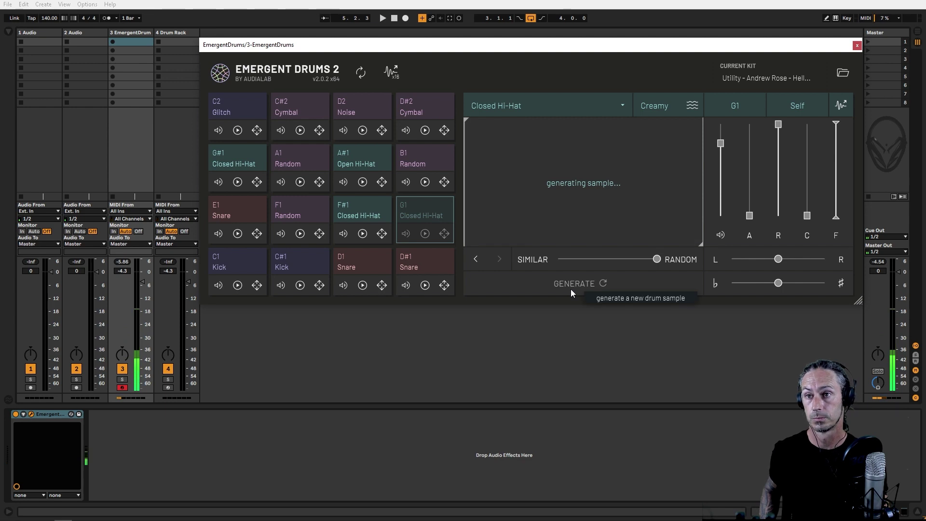
click(571, 289)
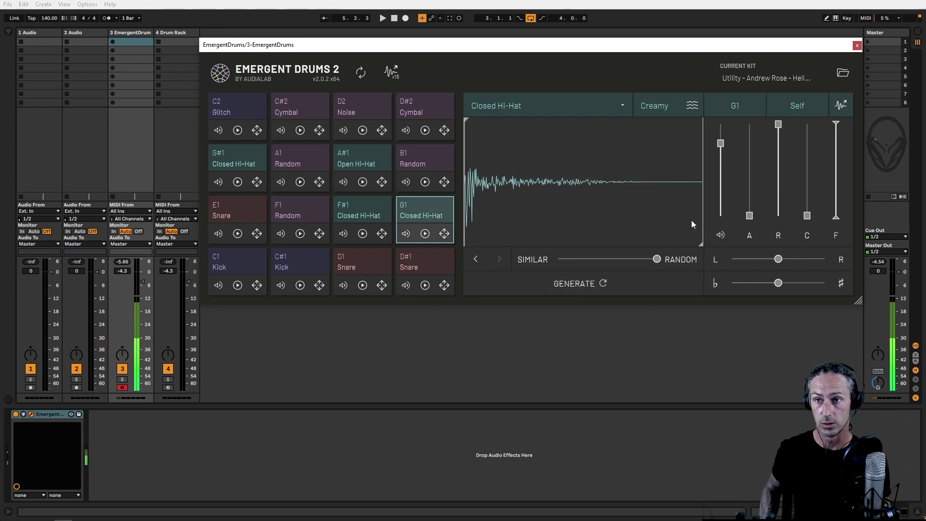
drag(780, 129, 780, 192)
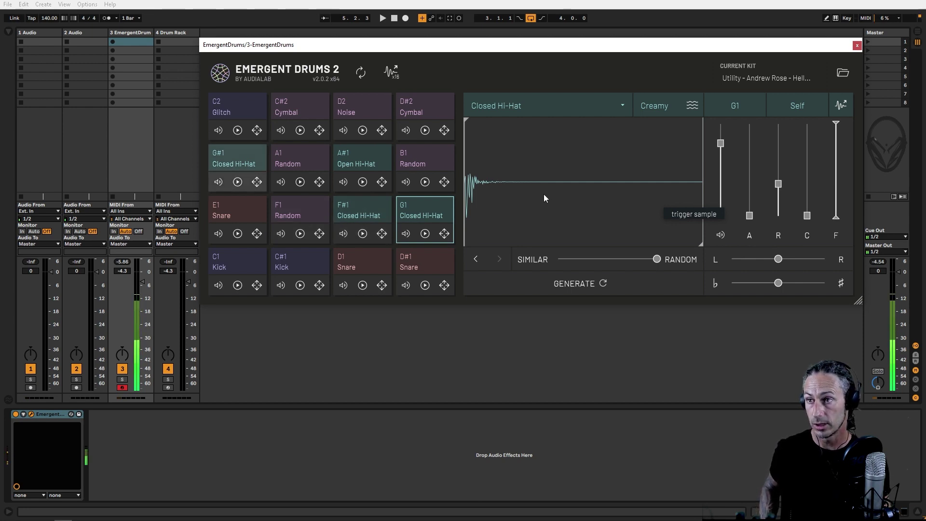
Step: Try the Open Hi-Hat type on the G1 pad, return to its previous closed hi-hat sound and play it
click(605, 107)
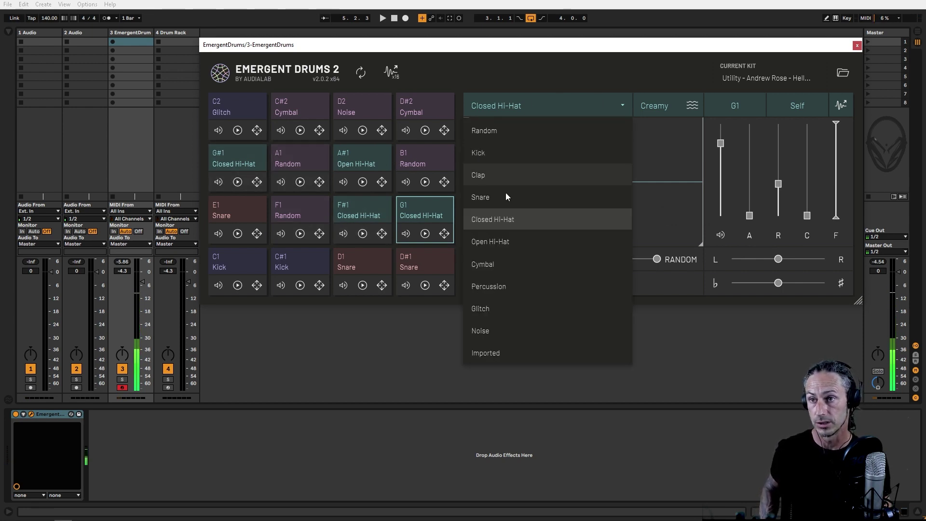
click(502, 242)
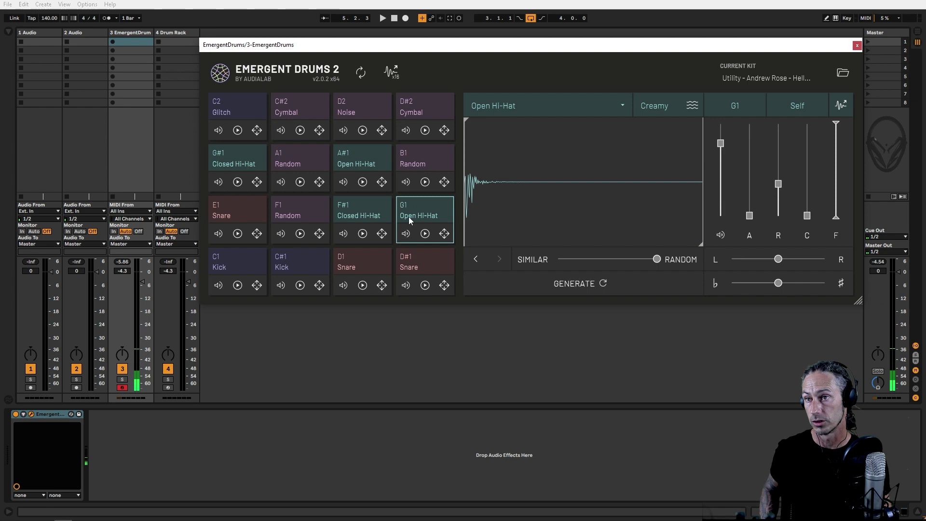
click(476, 259)
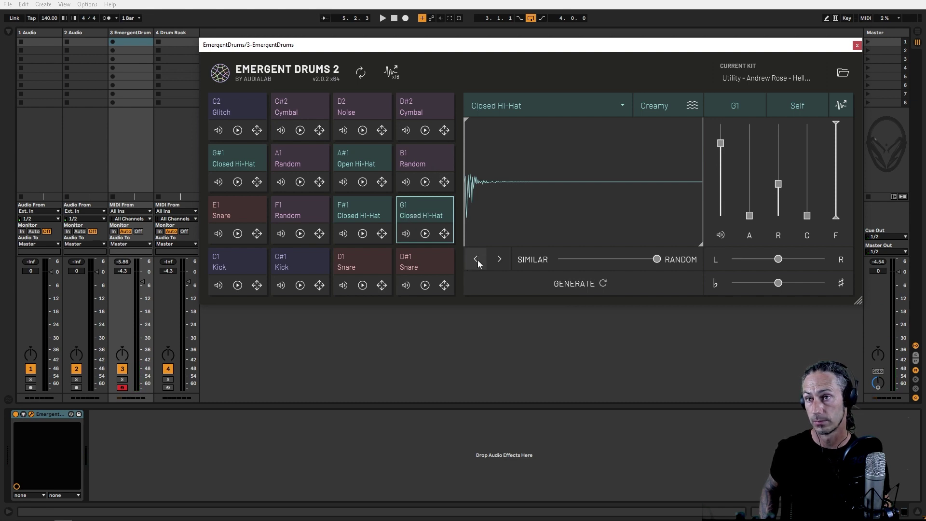
click(418, 210)
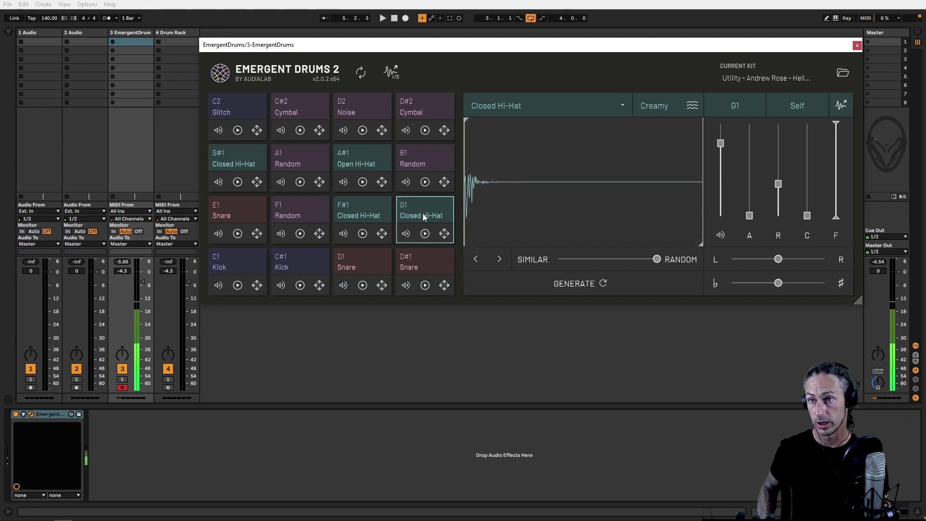
Step: Play the G#1 pad, set the A1 pad's sample type to Open Hi-Hat and generate a new Crunchy sample on it
click(236, 153)
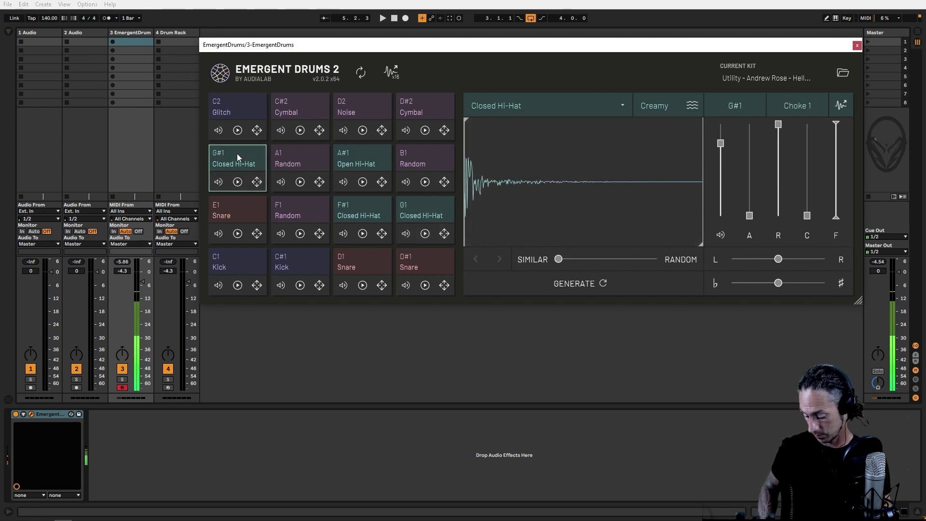
click(302, 156)
click(507, 106)
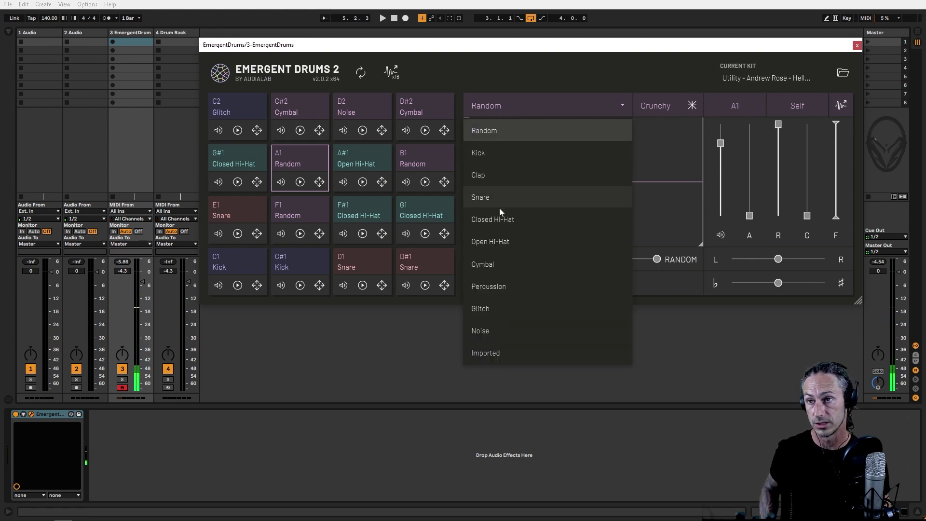
click(503, 239)
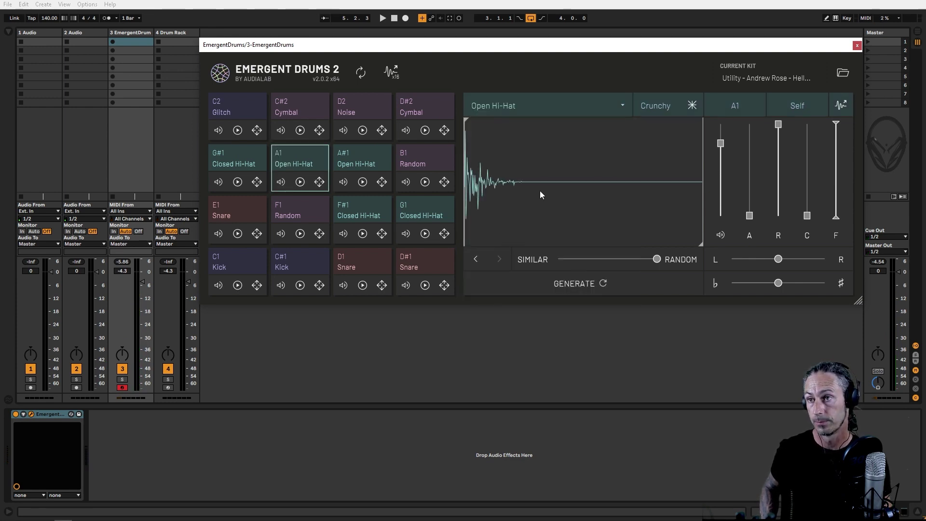
click(611, 286)
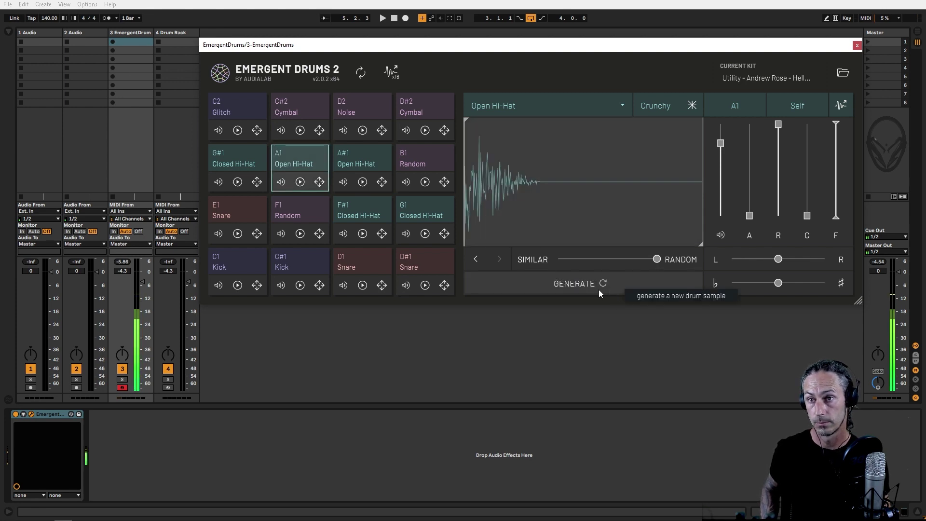
Step: Lower the A1 pad's difference slider in stages towards Similar, to about 0.184, generating related open hi-hats from it
drag(659, 263, 602, 260)
click(592, 285)
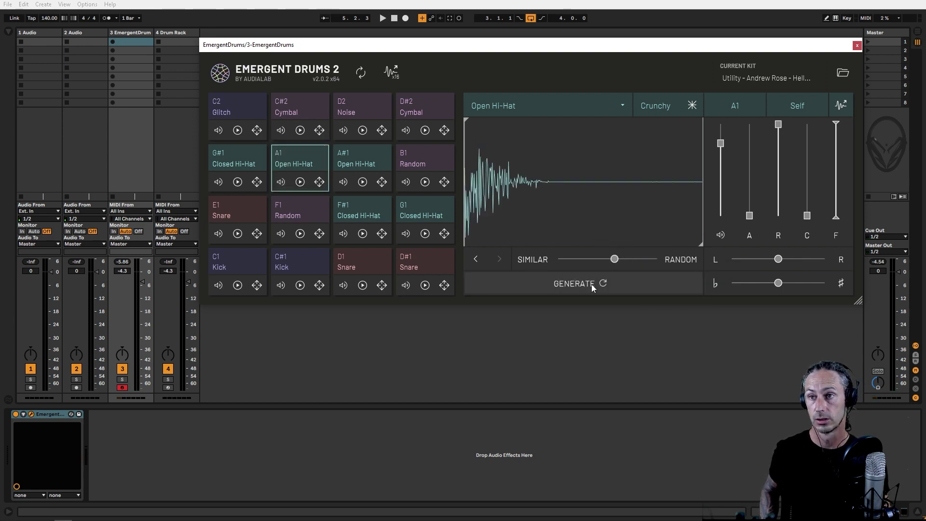
drag(614, 259, 586, 260)
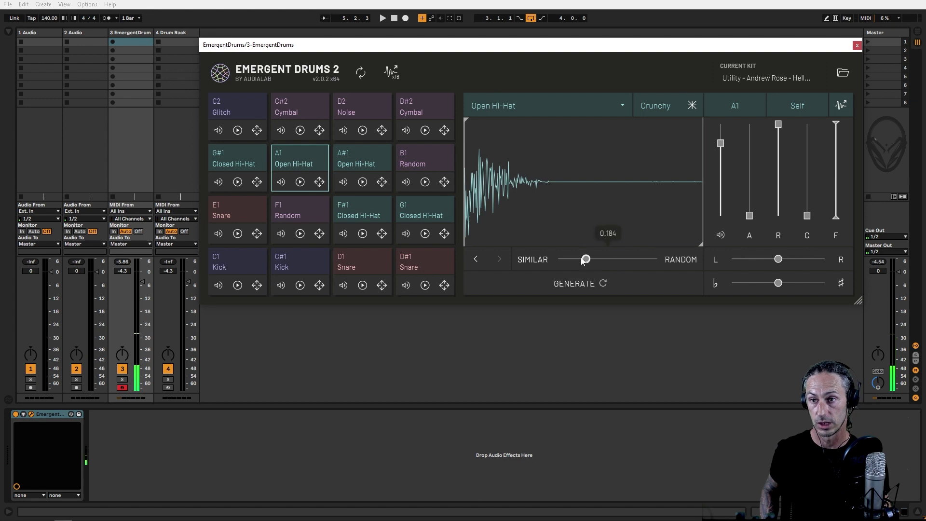
click(586, 288)
click(586, 288)
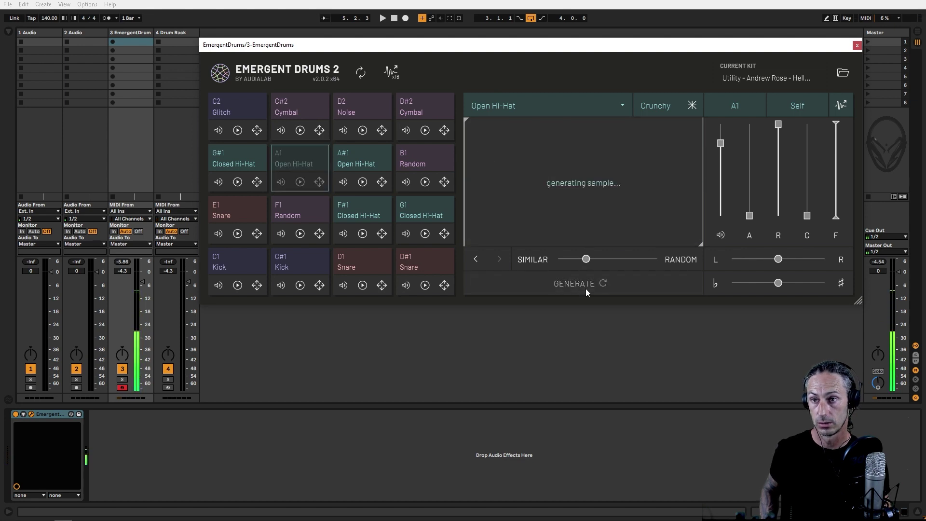
click(586, 288)
Step: Raise the A1 pad's difference slider to roughly halfway and generate several further open hi-hat variations
drag(586, 260, 607, 260)
click(584, 282)
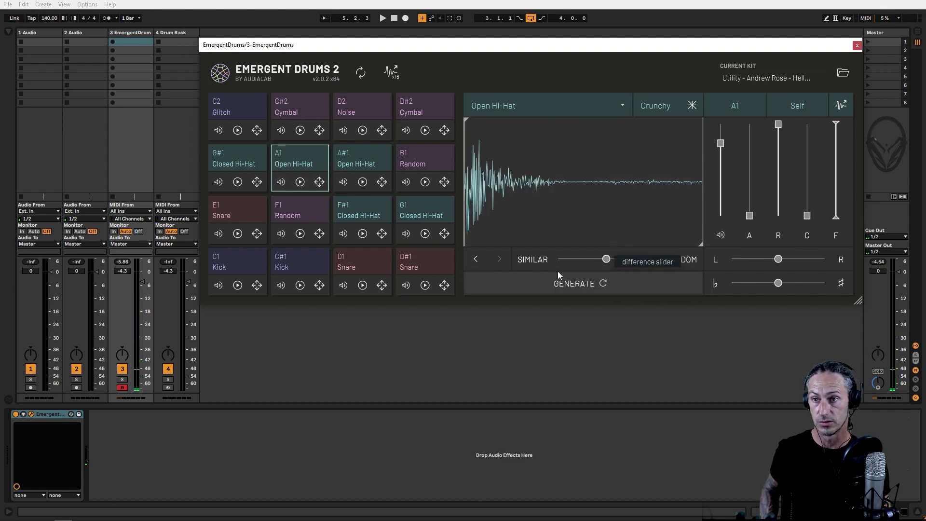
click(602, 272)
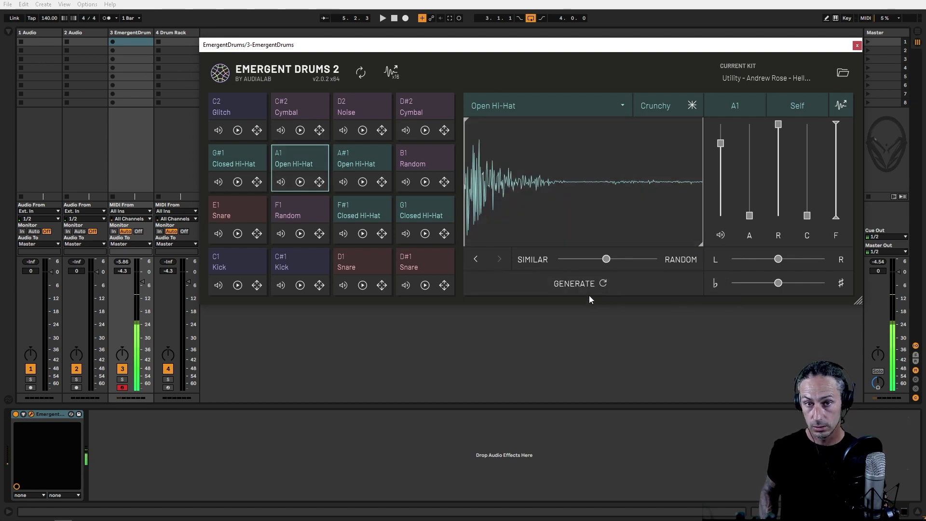
click(586, 284)
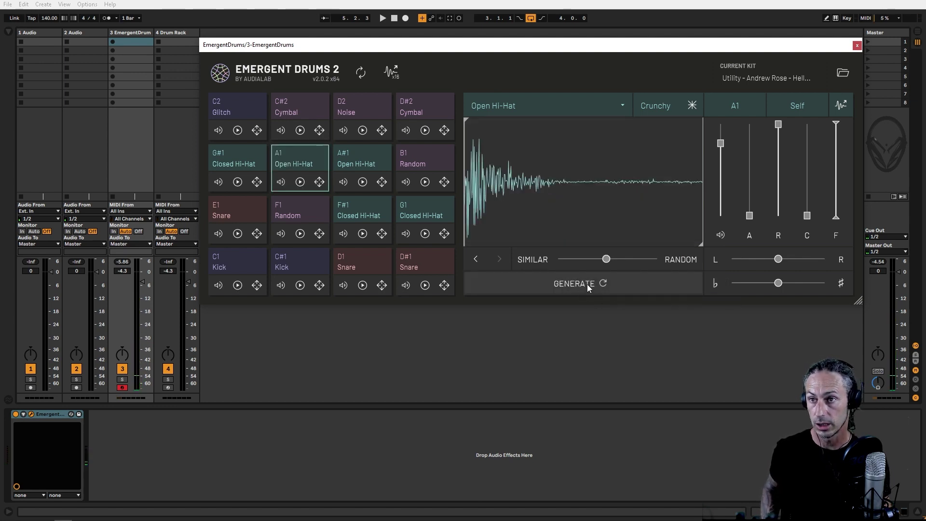
click(586, 284)
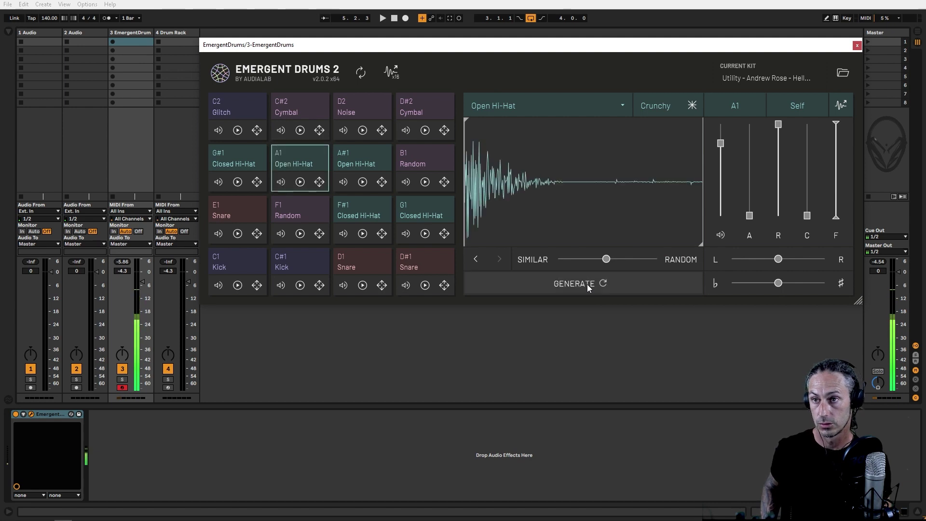
click(587, 285)
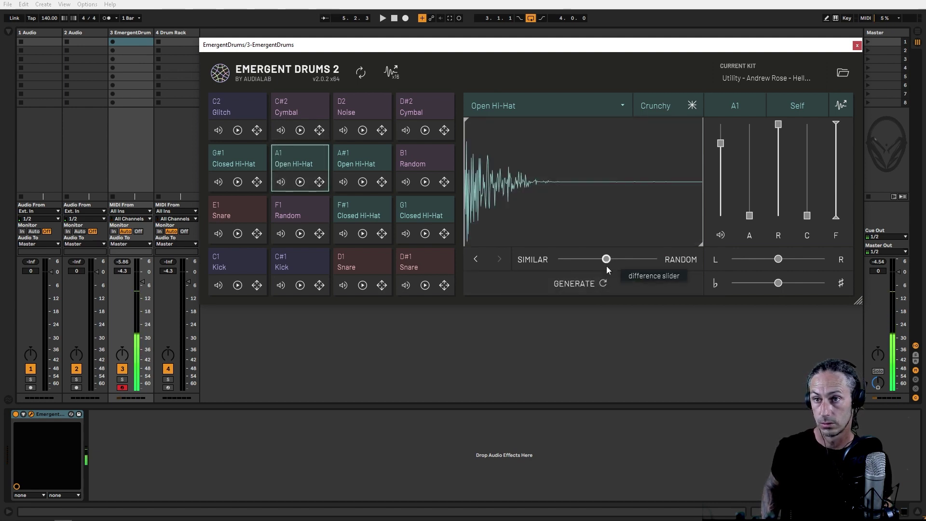
Step: Nudge the A1 pad's difference slider slightly further towards Random and generate more open hi-hat samples
drag(606, 259, 613, 259)
click(598, 284)
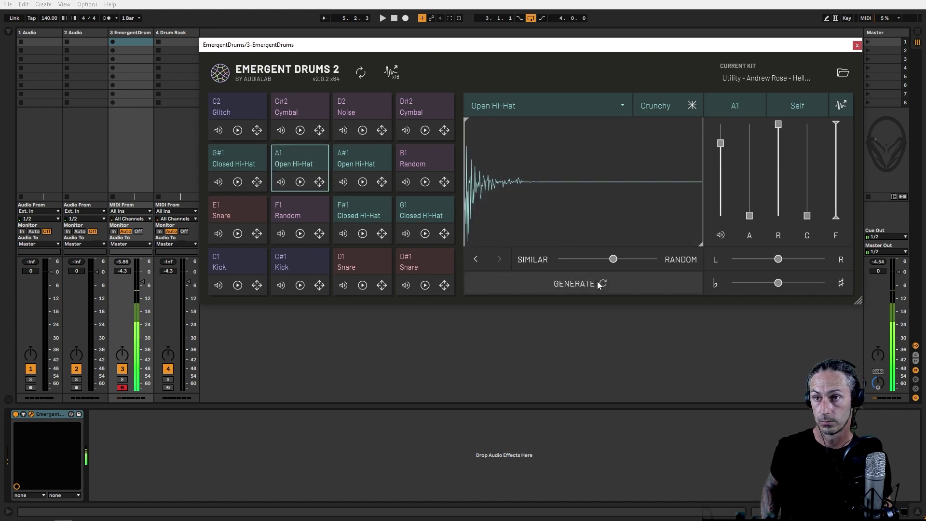
click(598, 284)
click(598, 285)
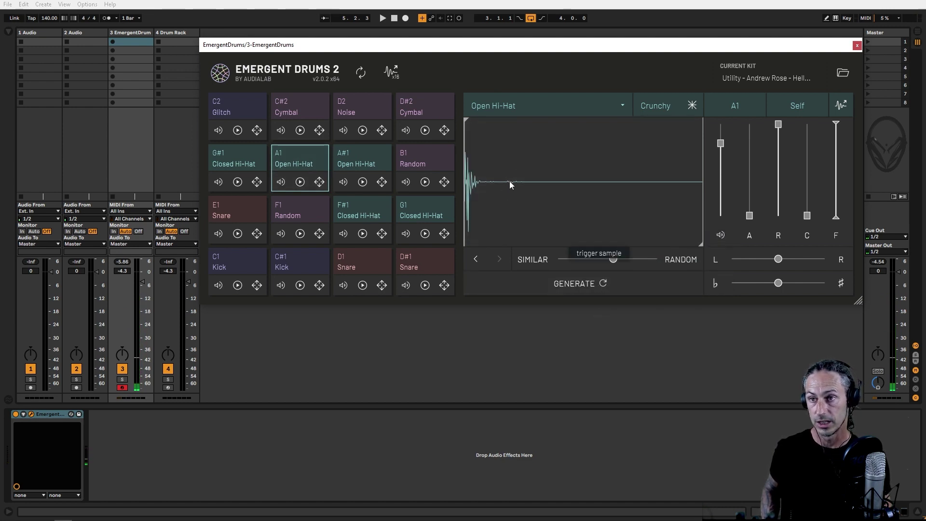
Step: Trim the end of the A1 sample to shortly after its initial hit and lower its release to about a third
mouse_move(701, 242)
mouse_down()
mouse_move(562, 230)
mouse_move(498, 244)
mouse_up()
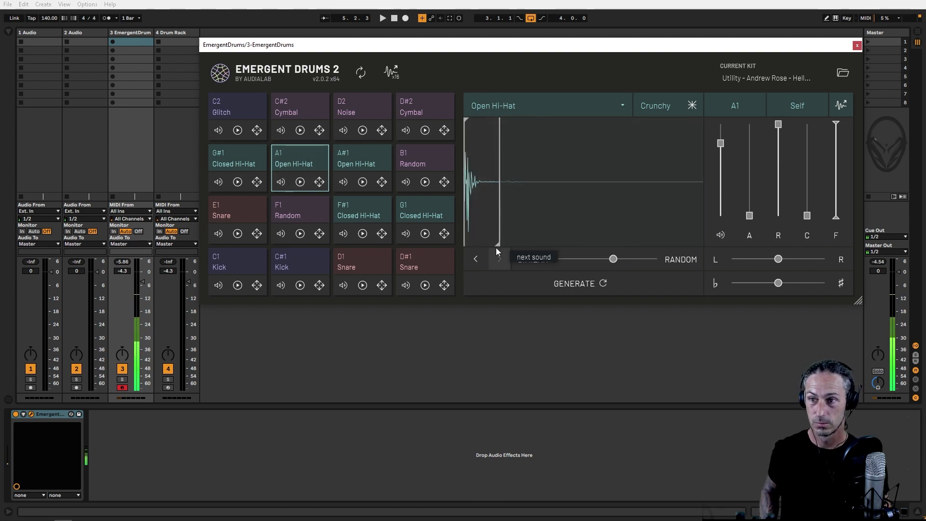
drag(780, 128, 777, 187)
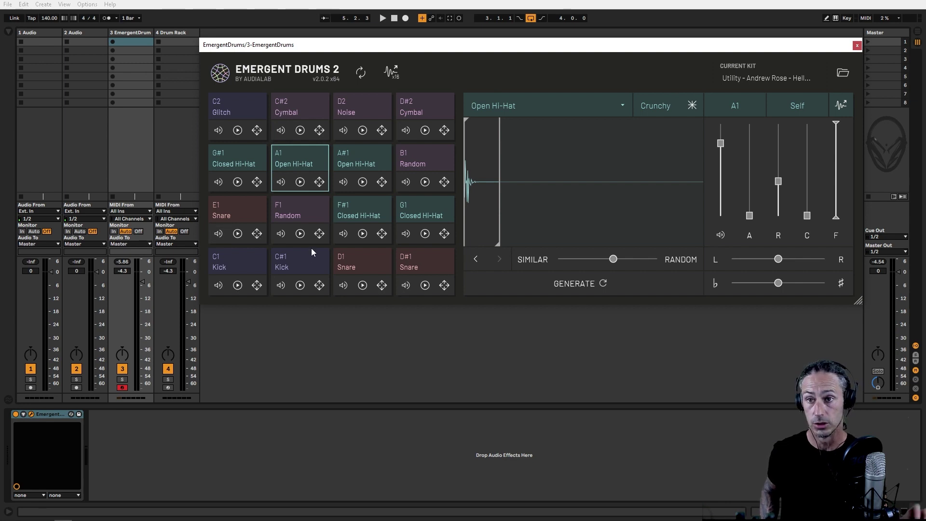
Step: Play the A#1 open hi-hat and the B1 sample, and set the B1 pad's sample type to Open Hi-Hat
click(354, 164)
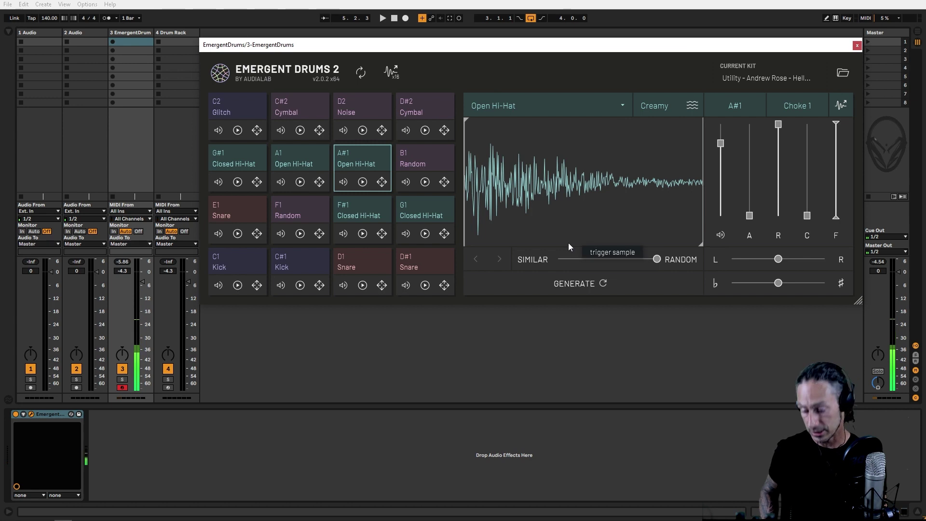
click(420, 164)
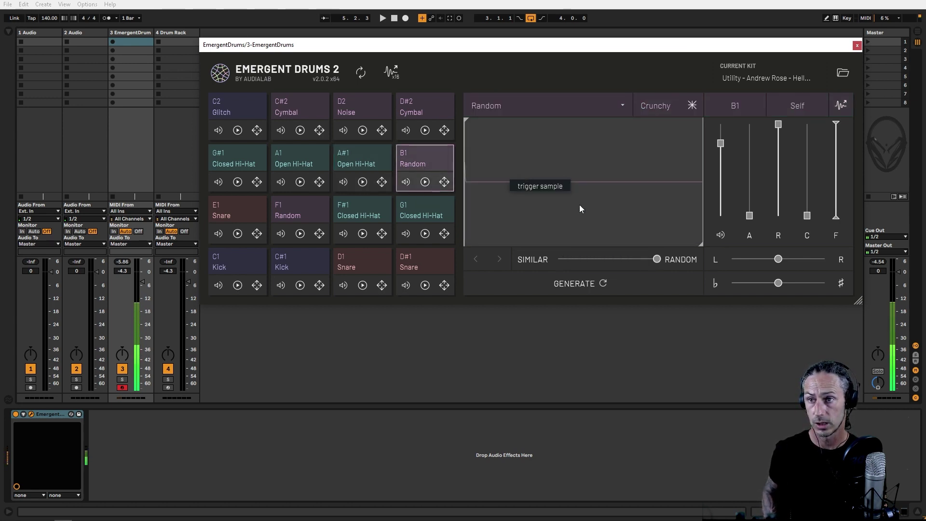
click(552, 103)
click(505, 247)
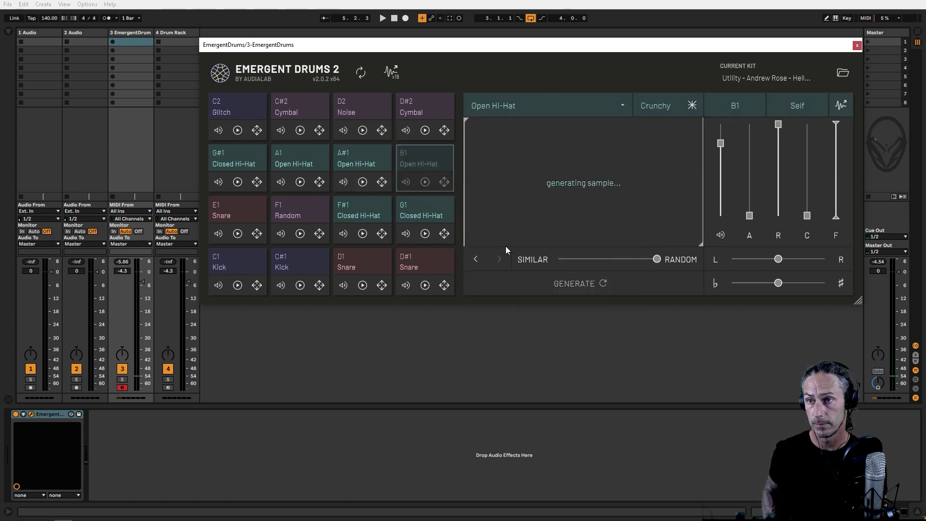
Step: Generate a long series of new Crunchy open hi-hats on the B1 pad with the difference slider fully at Random
click(624, 286)
click(624, 286)
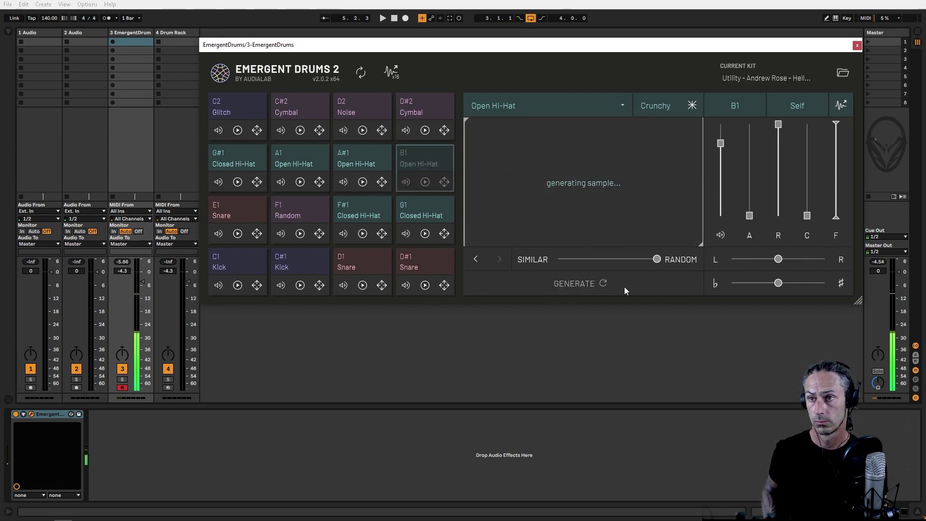
click(624, 287)
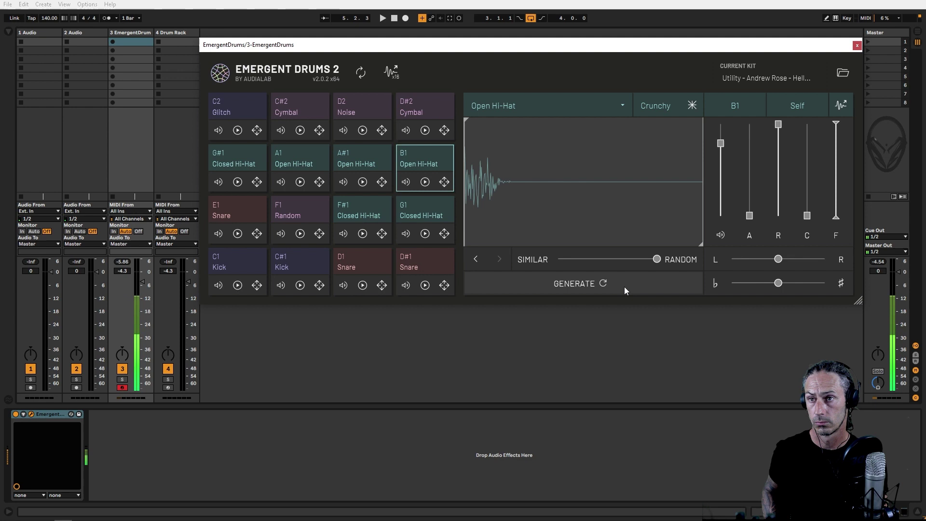
click(624, 286)
click(624, 286)
click(624, 286)
click(625, 287)
click(625, 286)
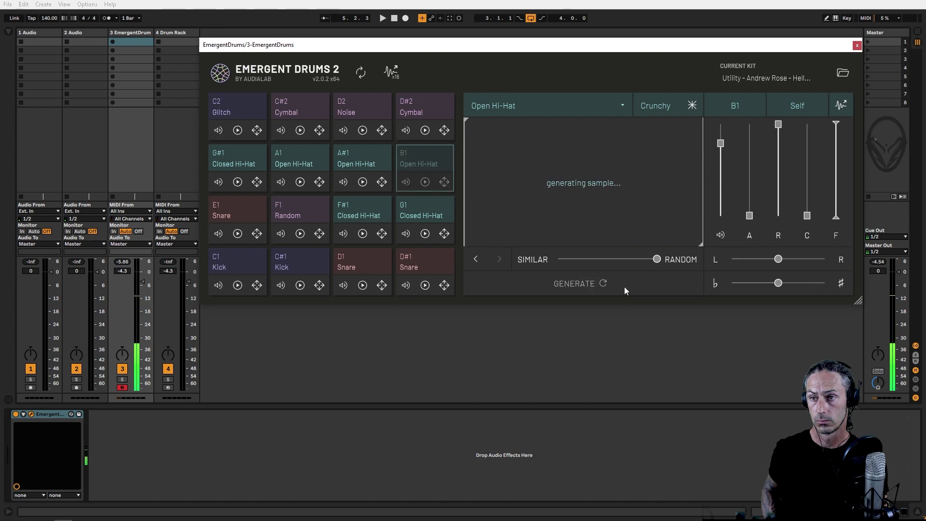
click(624, 287)
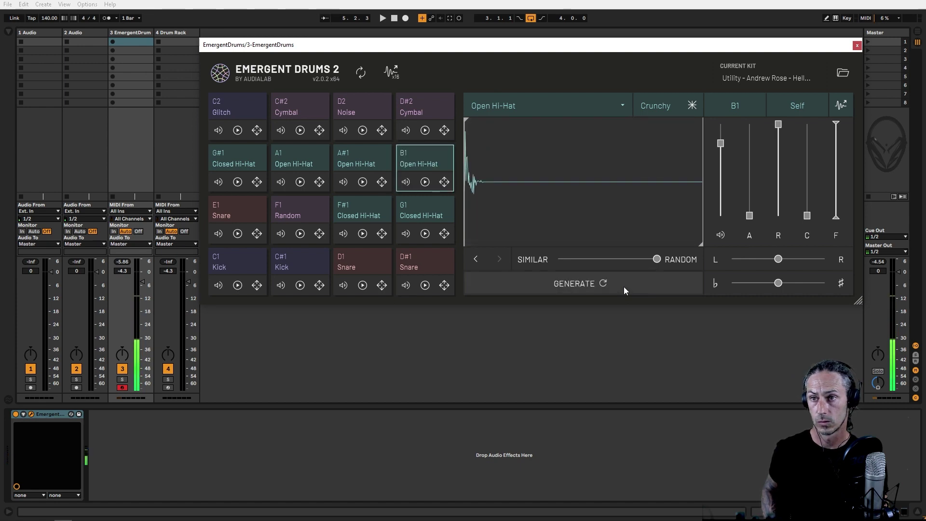
click(618, 286)
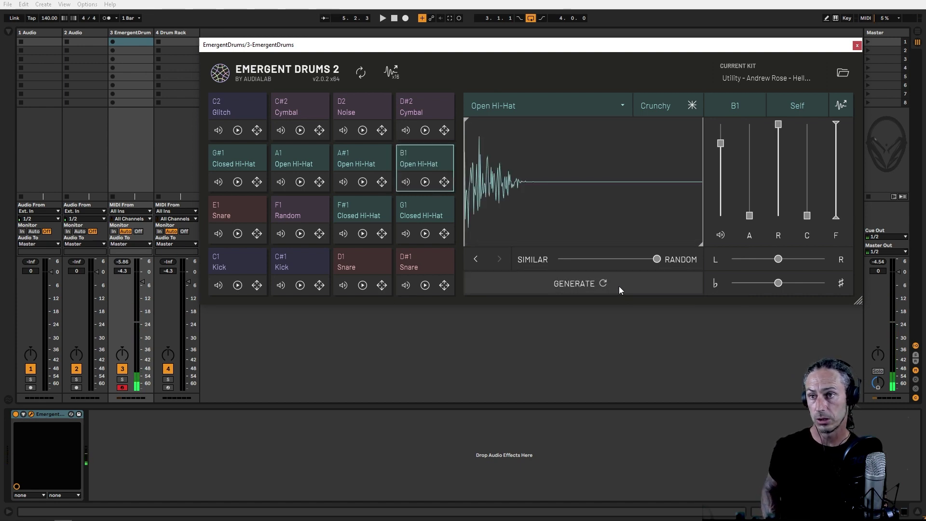
click(618, 285)
click(618, 286)
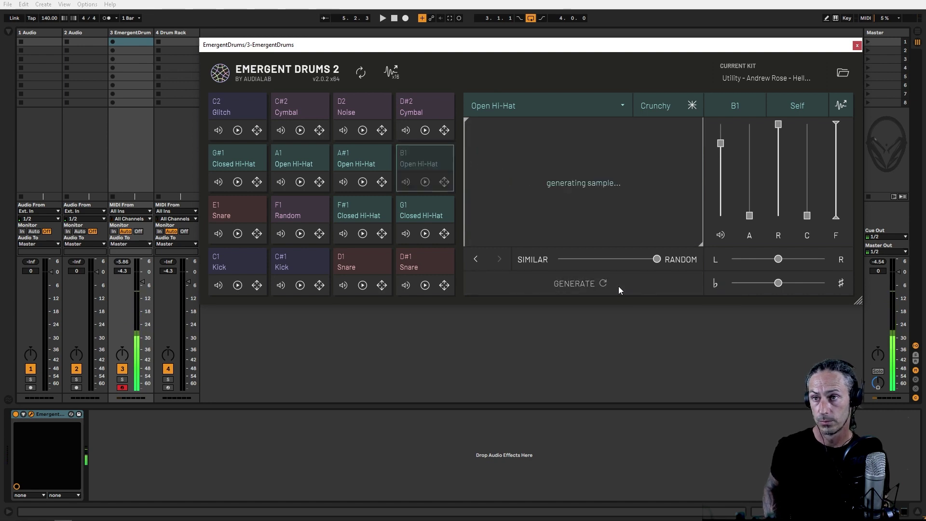
click(618, 286)
click(618, 286)
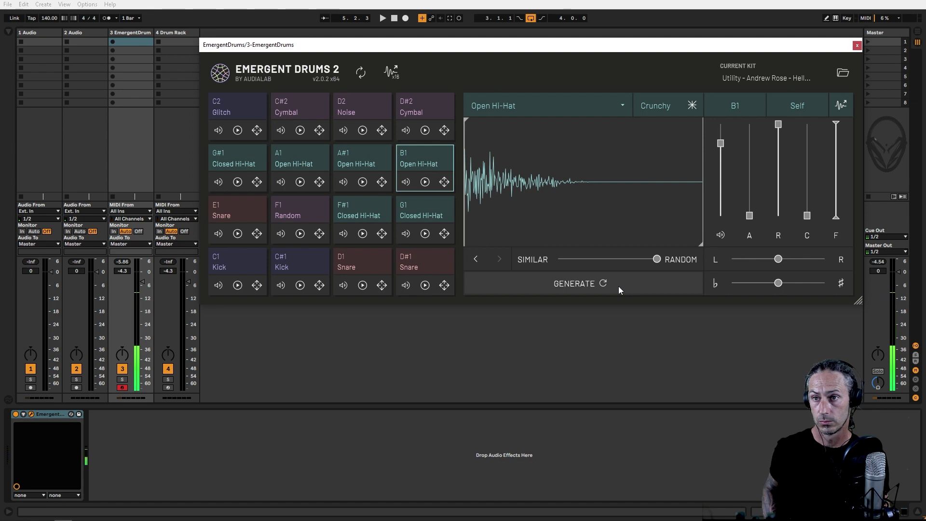
click(616, 286)
click(615, 285)
click(615, 285)
click(615, 285)
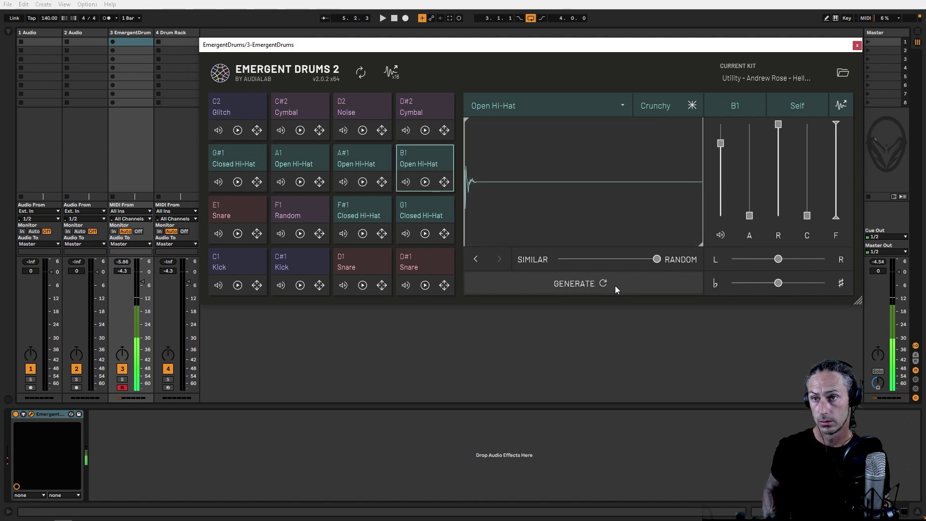
click(615, 285)
click(615, 285)
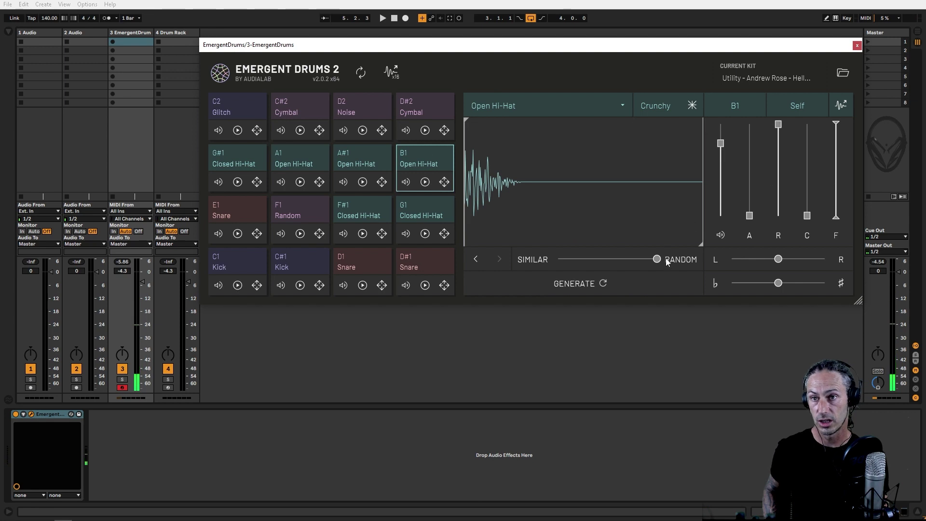
Step: Trim the end of the B1 sample to about a quarter of its length with slightly less release, and switch its generation style to Creamy
drag(702, 244, 522, 244)
drag(779, 128, 777, 152)
click(674, 109)
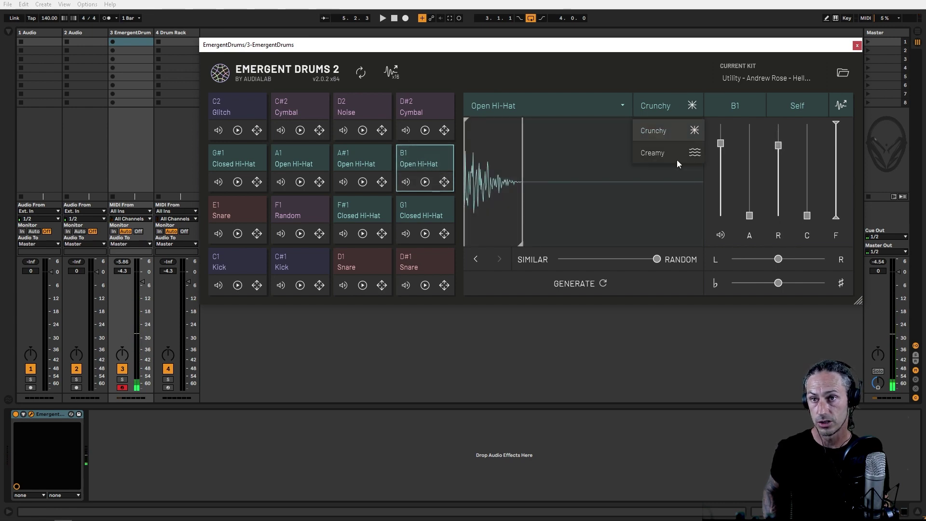
click(655, 153)
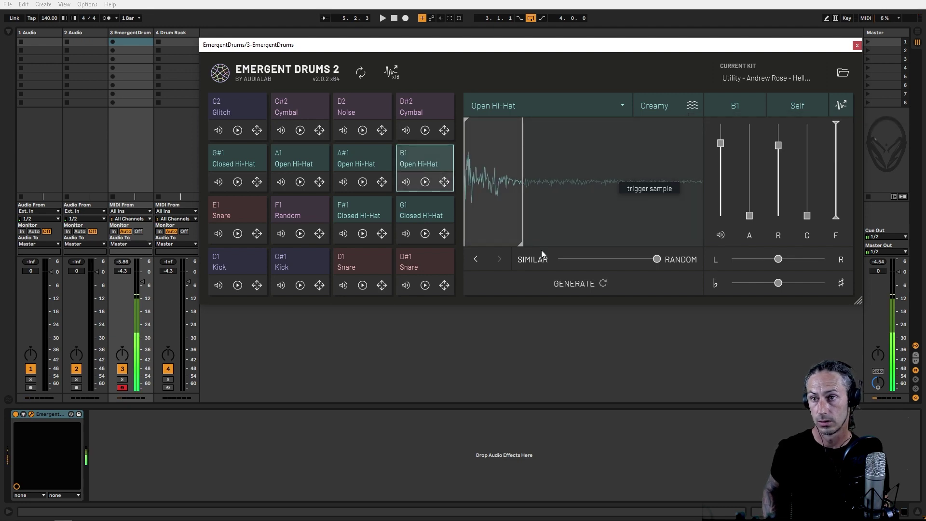
Step: Restore the B1 sample's release to maximum and its end point to the full length, playing the sample to check it
drag(521, 243, 557, 244)
drag(777, 145, 774, 92)
click(616, 204)
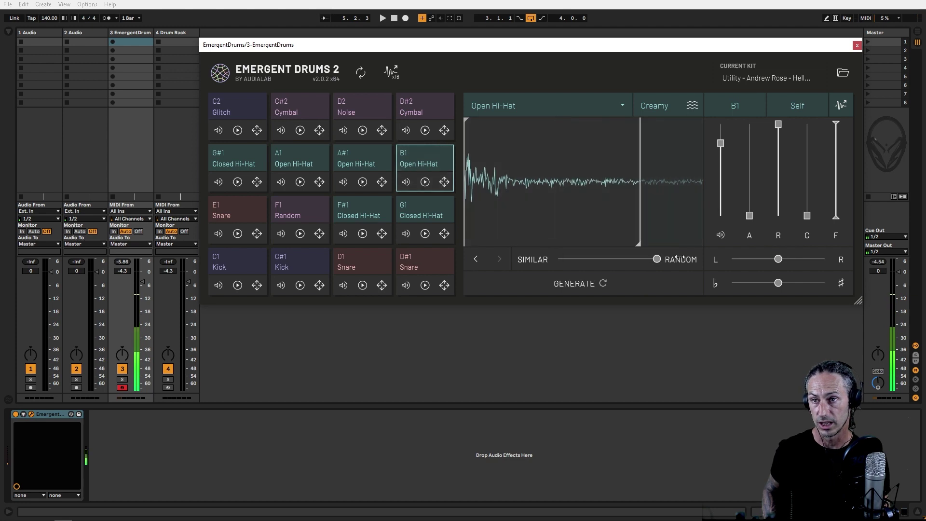
mouse_move(639, 245)
mouse_down()
mouse_move(671, 248)
mouse_move(652, 257)
mouse_move(703, 251)
mouse_up()
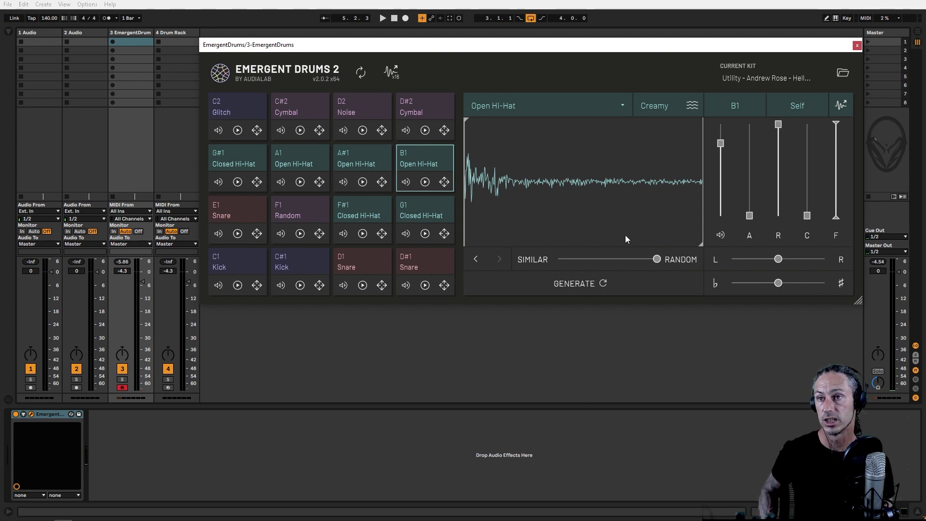
click(668, 198)
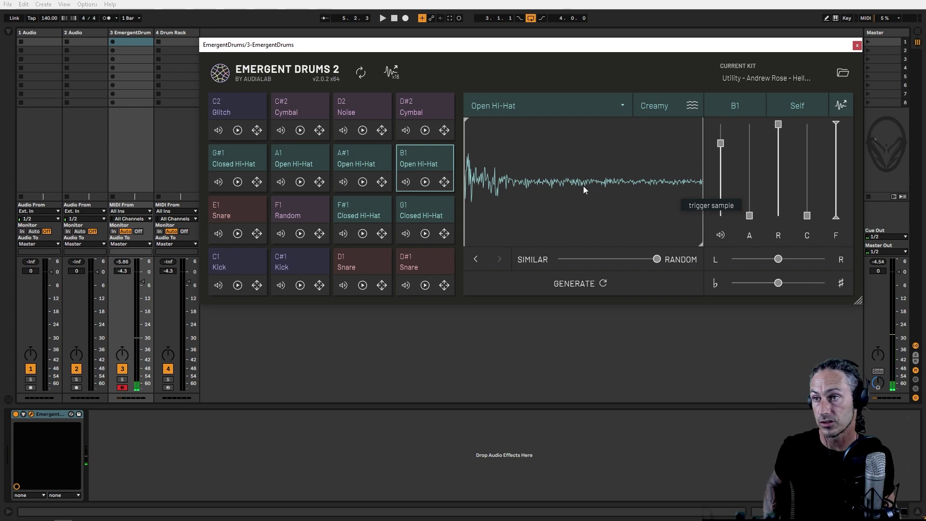
Step: Set the C2 pad's sample type to Open Hi-Hat and generate several new Creamy samples on it
click(239, 95)
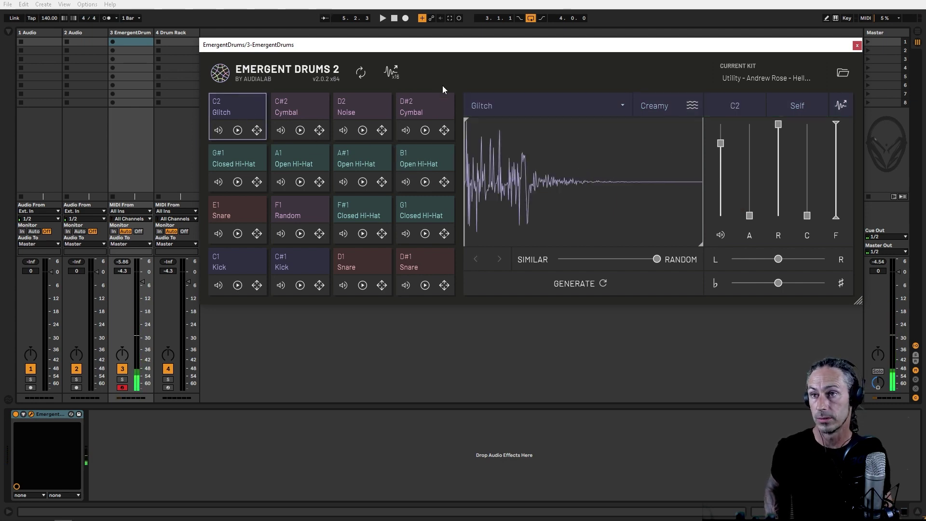
click(501, 109)
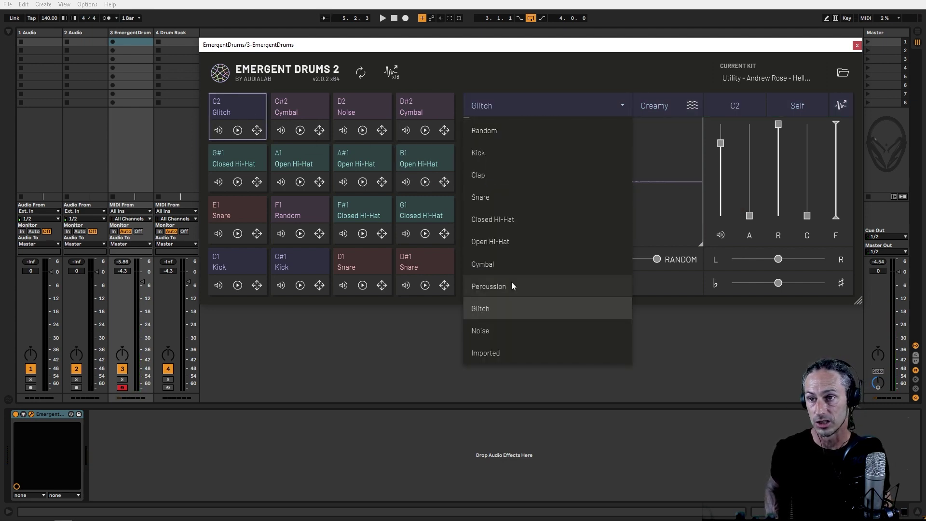
click(500, 245)
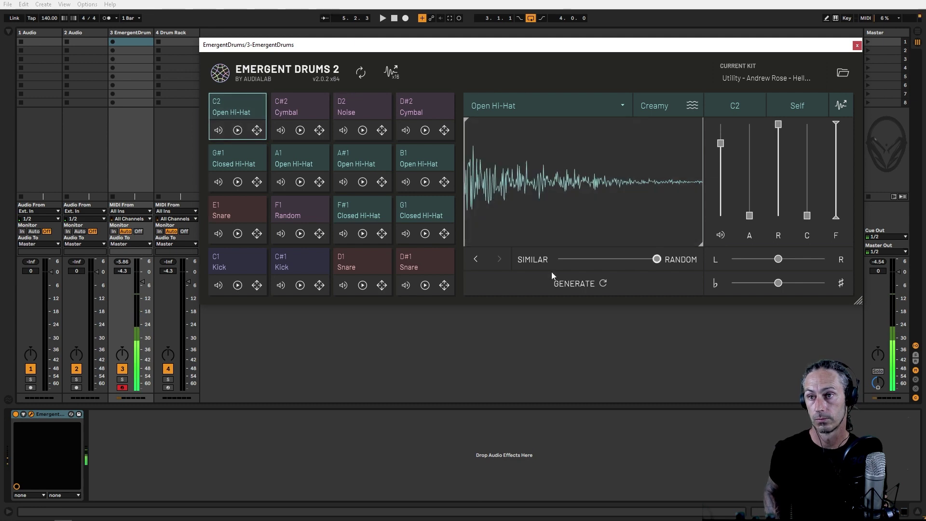
click(583, 285)
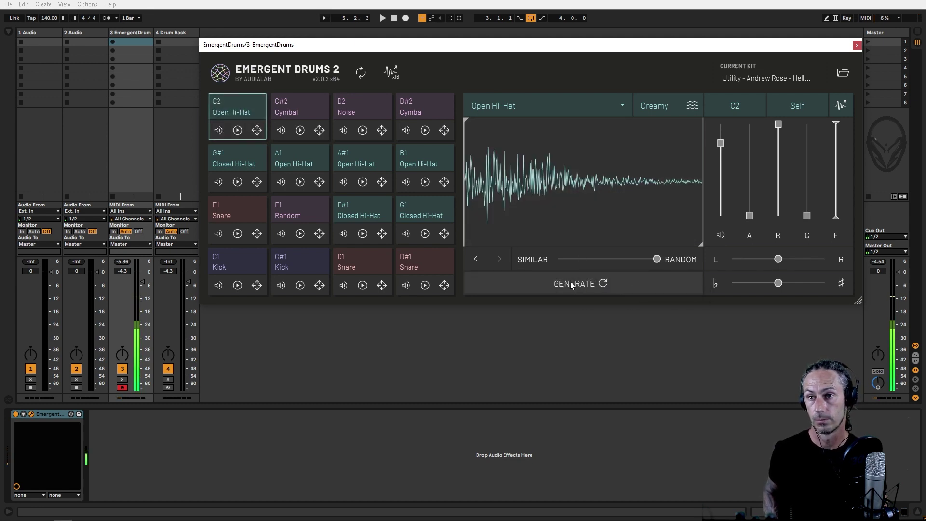
click(578, 284)
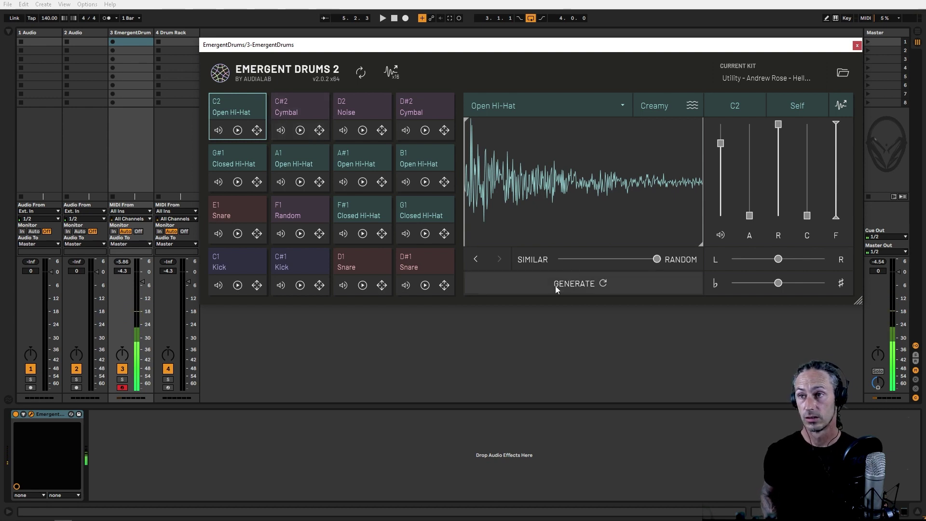
Step: Generate several new Creamy cymbals on the C#2 pad with the difference slider fully at Random
click(302, 104)
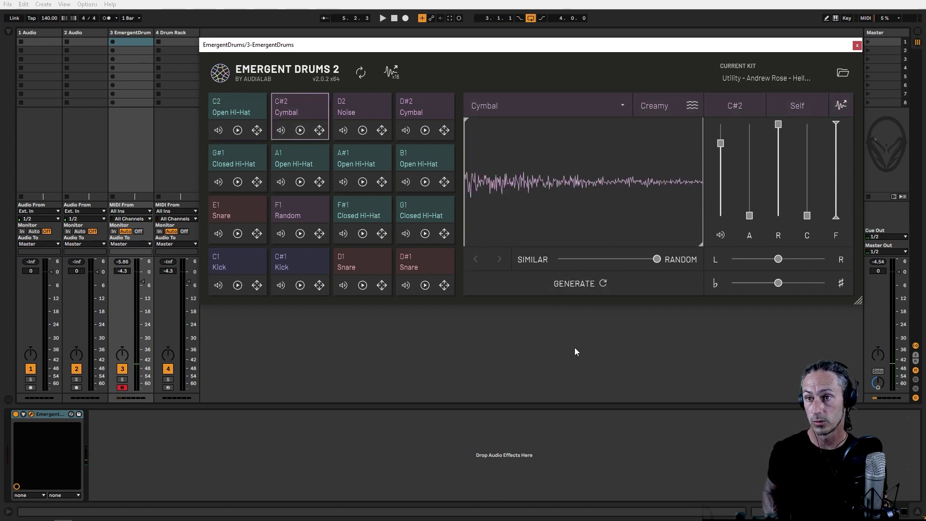
click(577, 286)
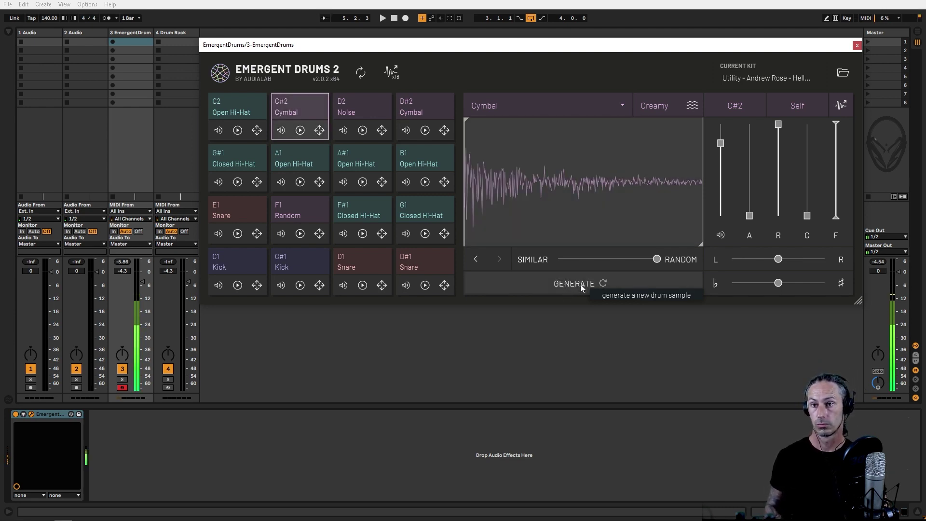
click(581, 285)
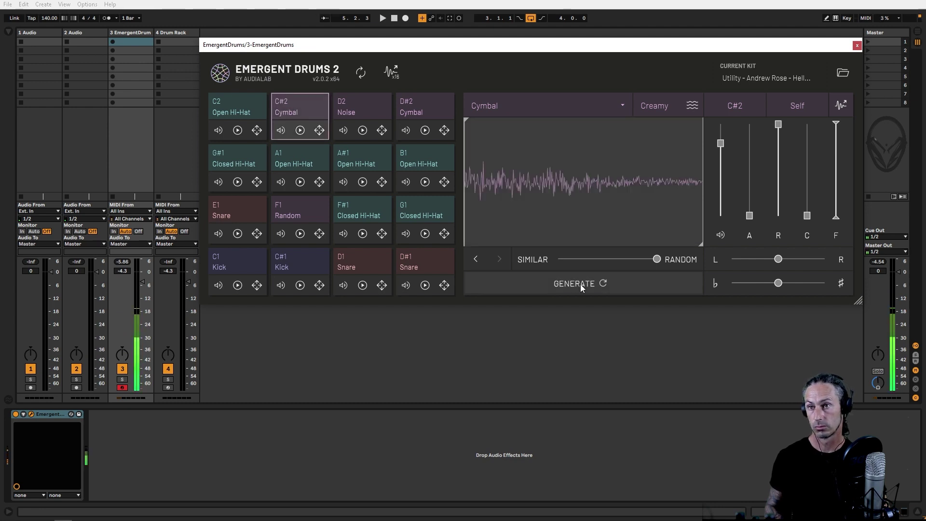
click(580, 285)
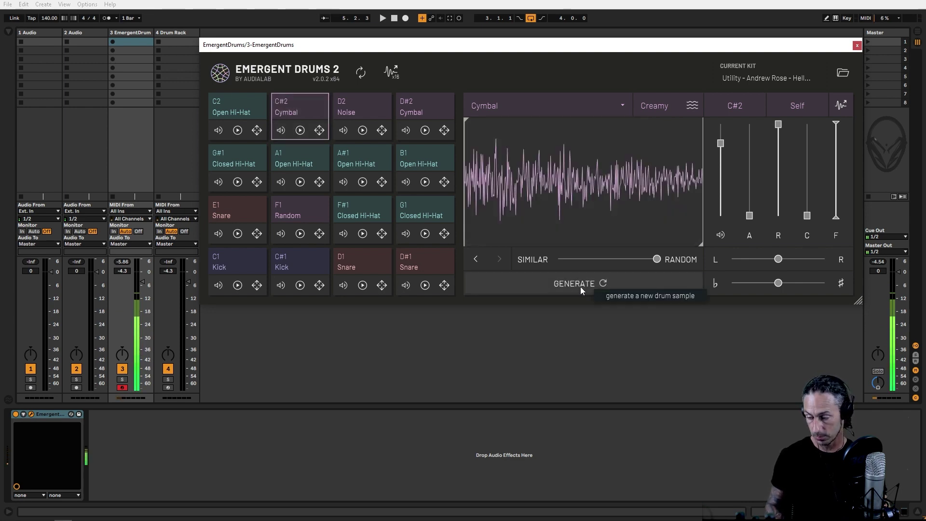
Step: Set the D2 pad's sample type to Cymbal and generate a series of new Creamy cymbals on it
click(349, 117)
click(543, 107)
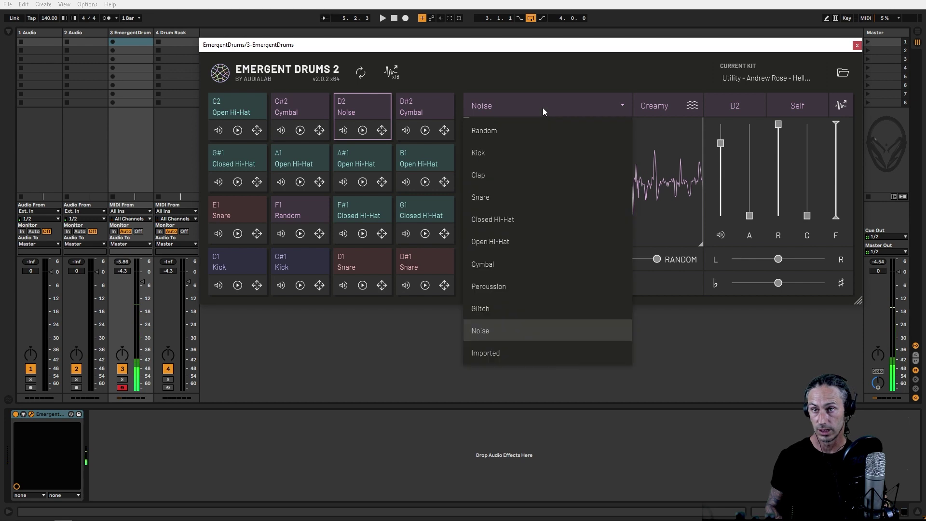
click(545, 265)
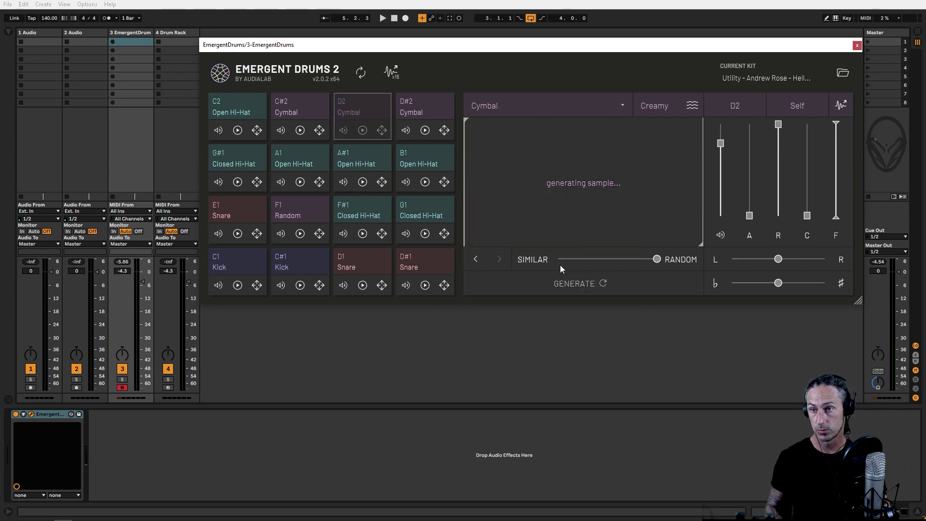
click(616, 290)
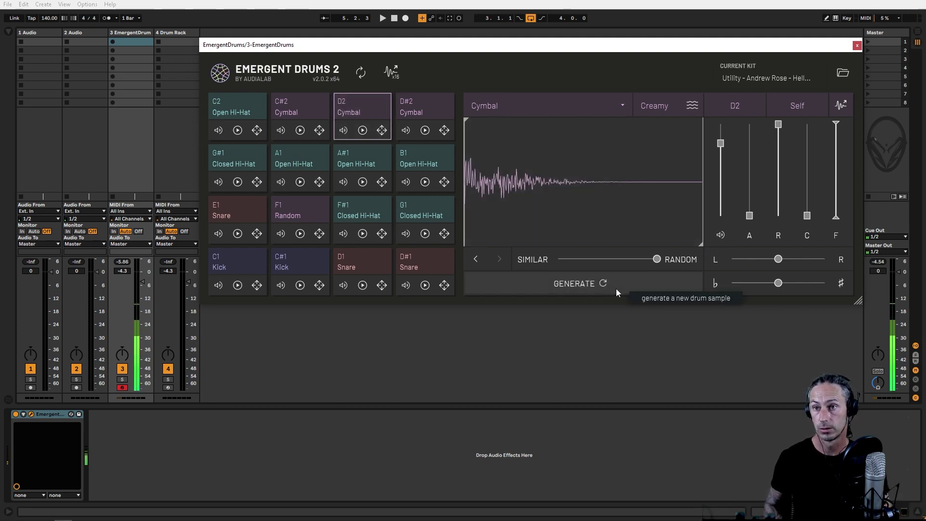
click(614, 287)
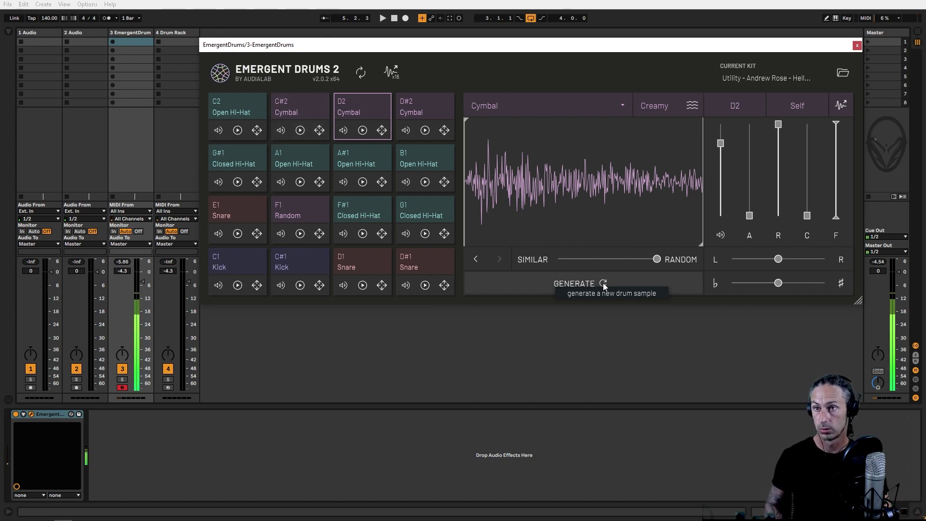
click(603, 283)
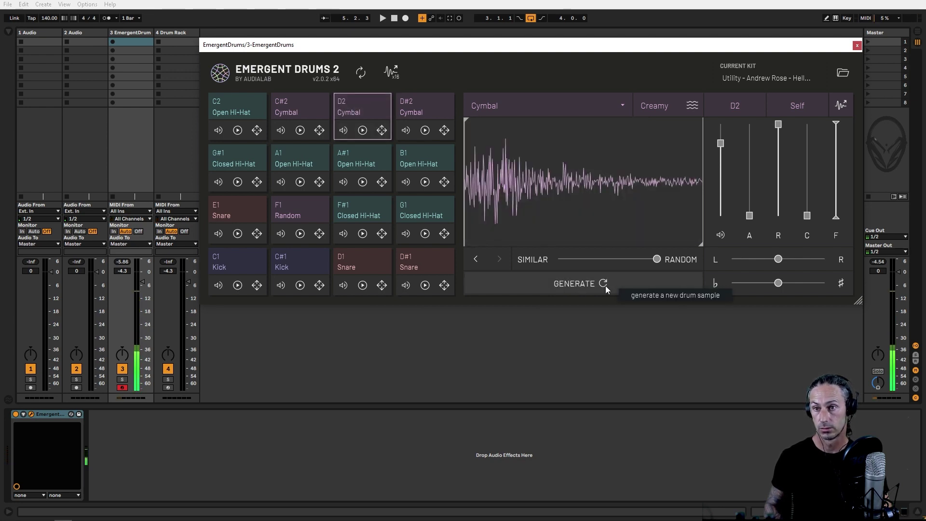
click(605, 285)
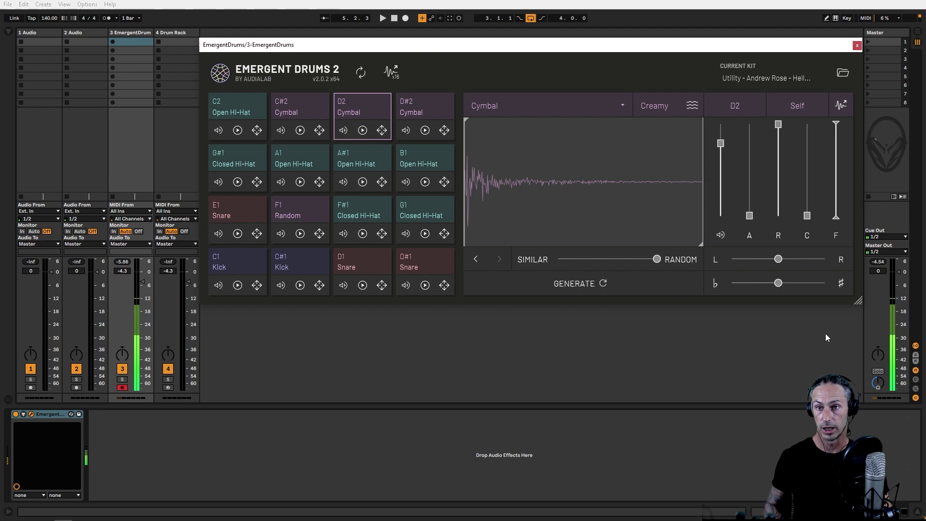
Step: Try adjusting the pitch of the D2 cymbal and reset it to the centre
mouse_move(778, 284)
mouse_down()
mouse_move(767, 283)
mouse_move(779, 283)
mouse_up()
click(780, 284)
click(780, 285)
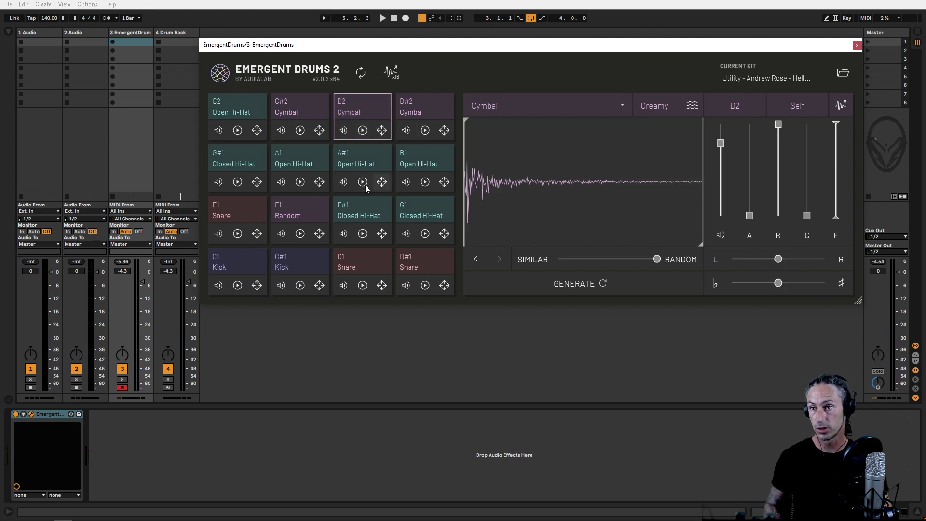
Step: Generate several new Crunchy cymbals on the D#2 pad with the difference slider fully at Random
click(426, 112)
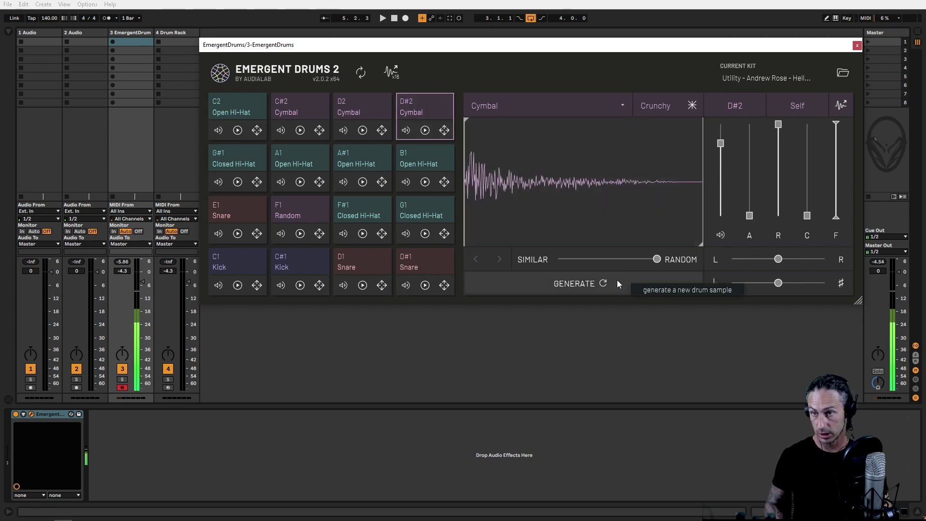
click(600, 285)
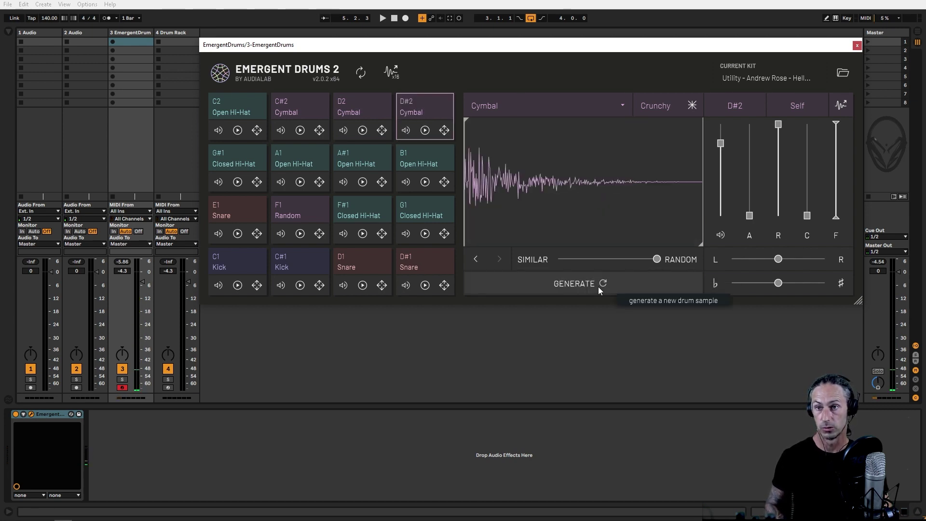
click(598, 286)
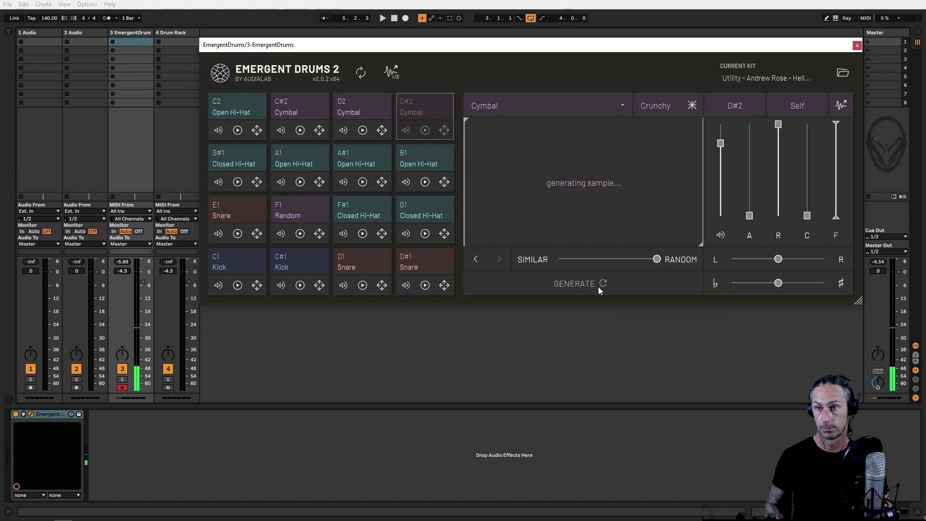
click(598, 286)
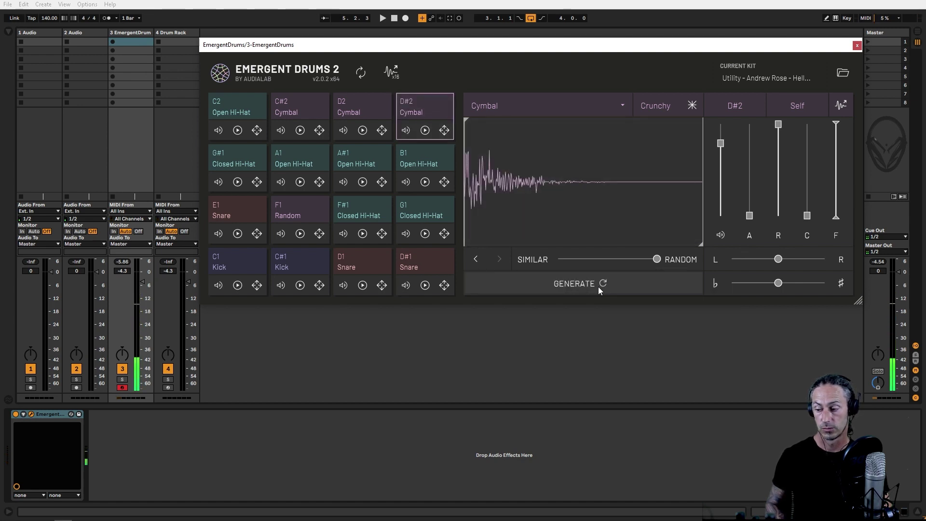
click(598, 287)
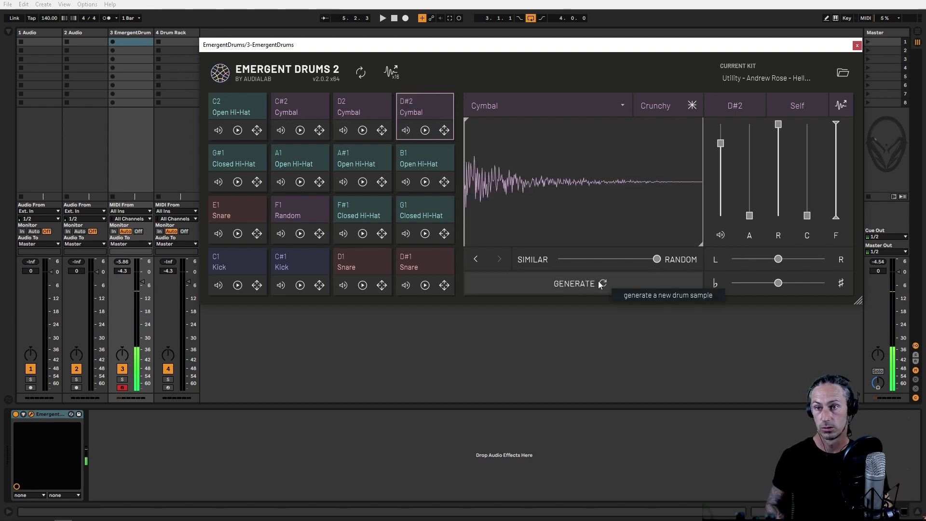
Step: Set the D#2 pad's difference slider to 0.256, closer to Similar, and generate a long series of related Crunchy cymbals
drag(657, 259, 608, 261)
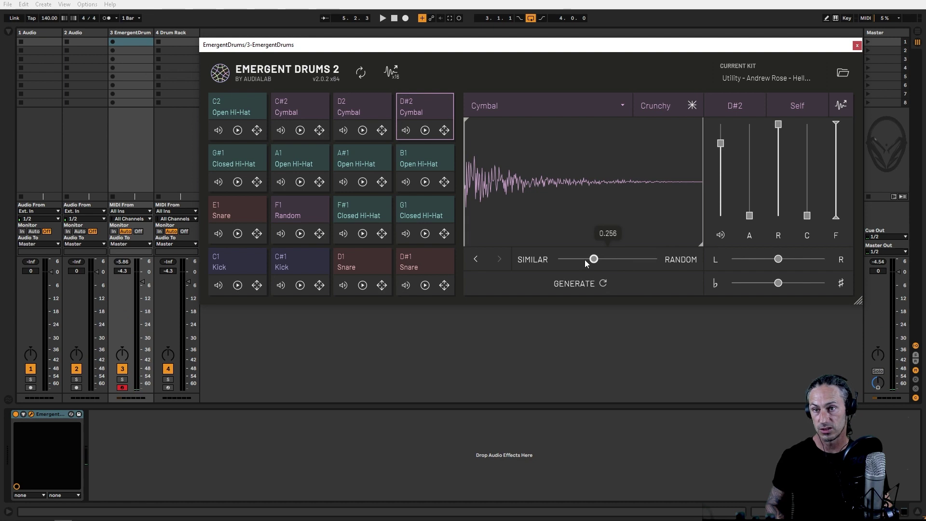
click(600, 288)
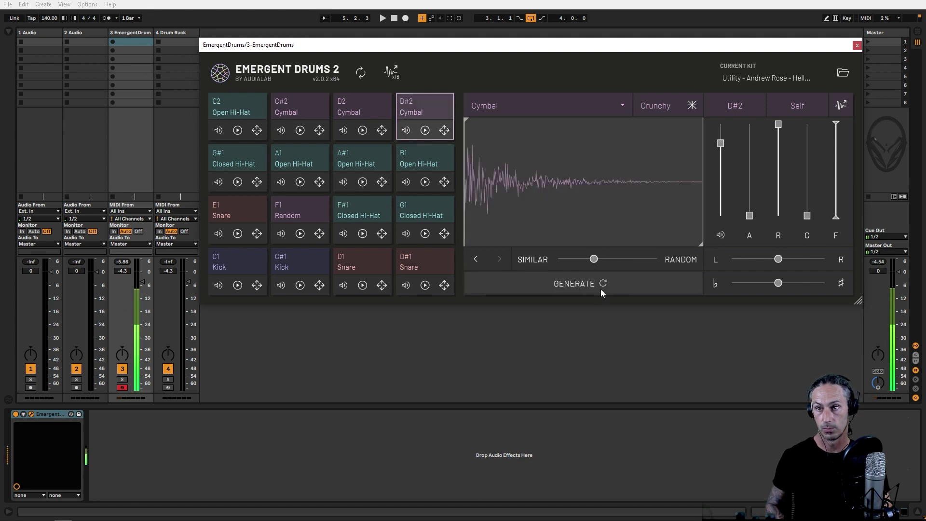
click(601, 288)
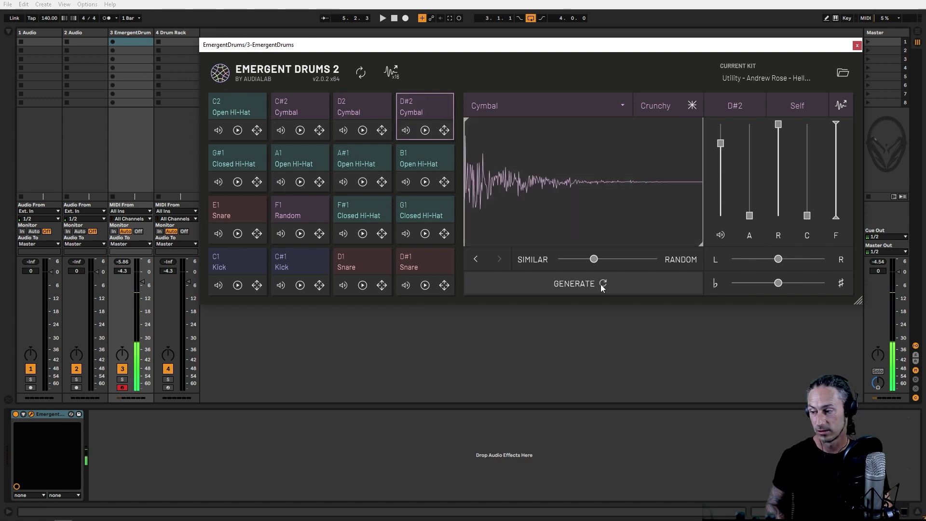
click(601, 285)
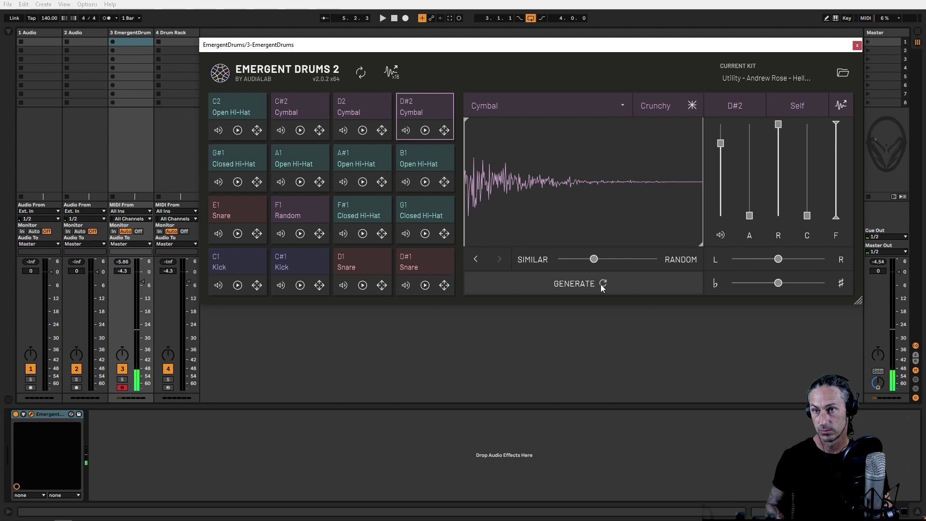
click(600, 286)
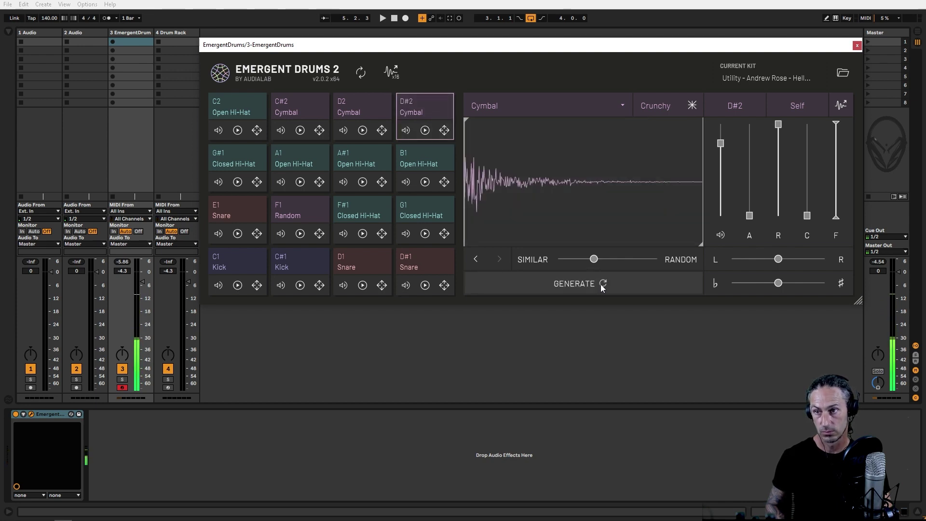
click(601, 285)
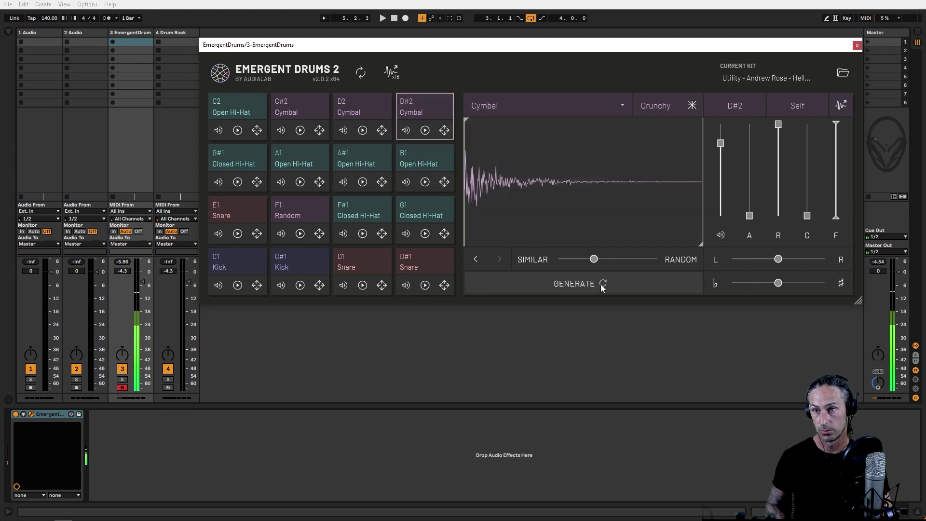
click(601, 285)
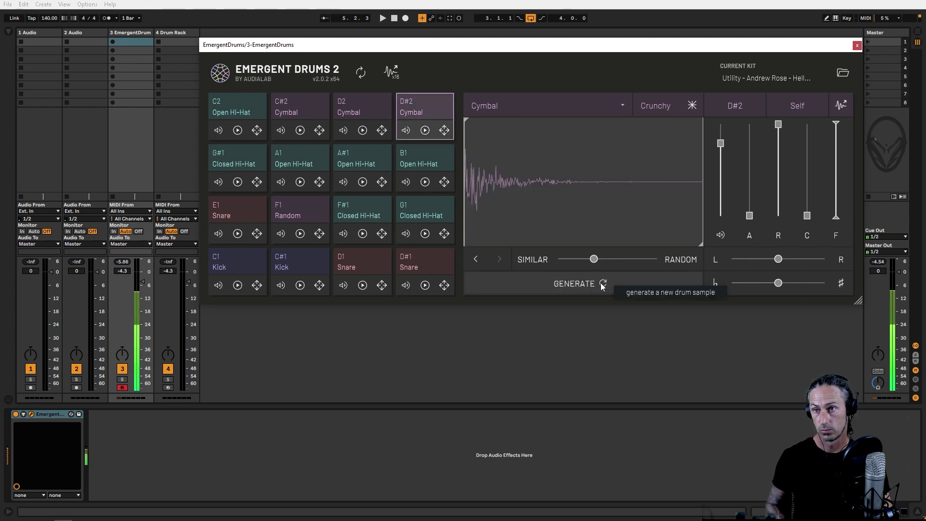
click(601, 285)
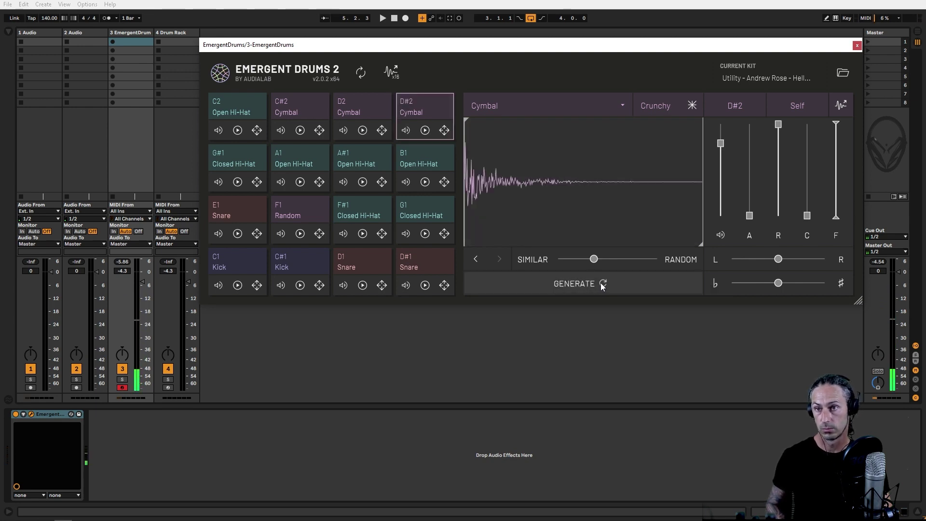
click(601, 285)
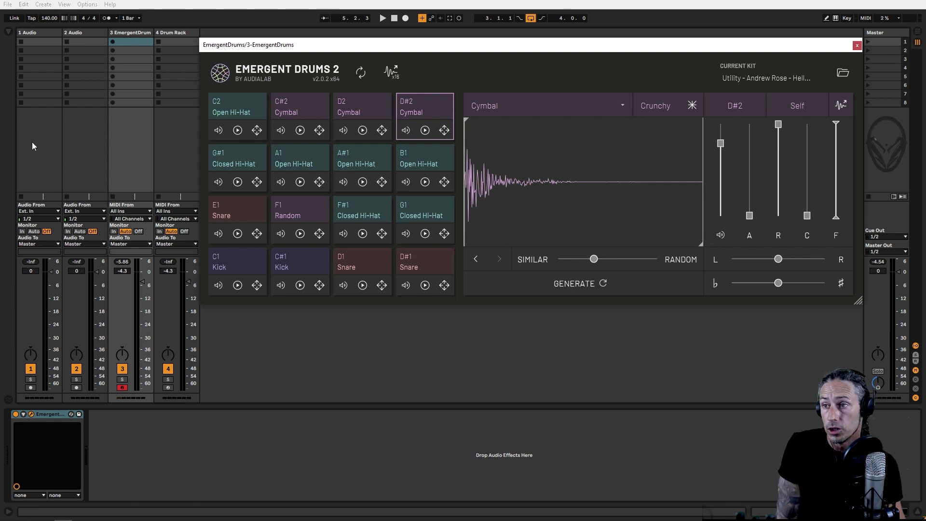
Step: Load the D#2 cymbal sample from Emergent Drums onto the C1 pad of the Drum Rack track
click(171, 33)
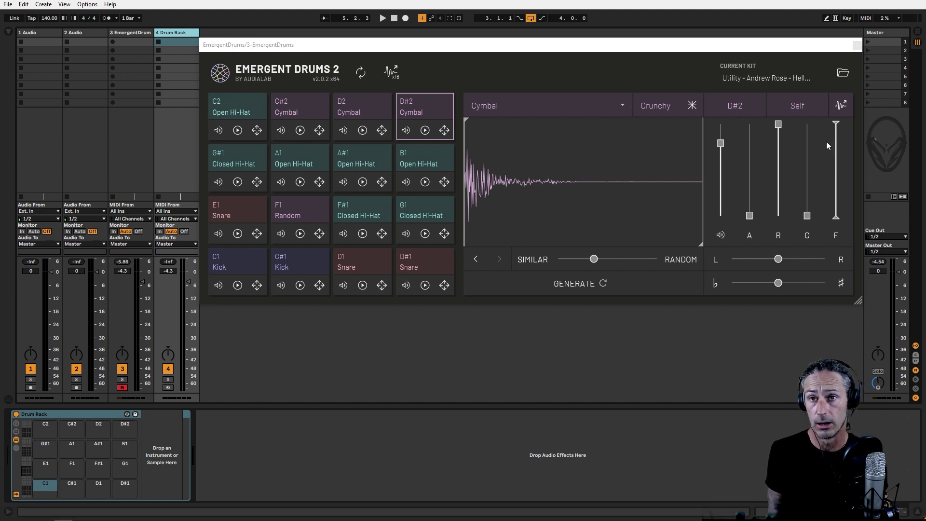
drag(841, 106, 44, 482)
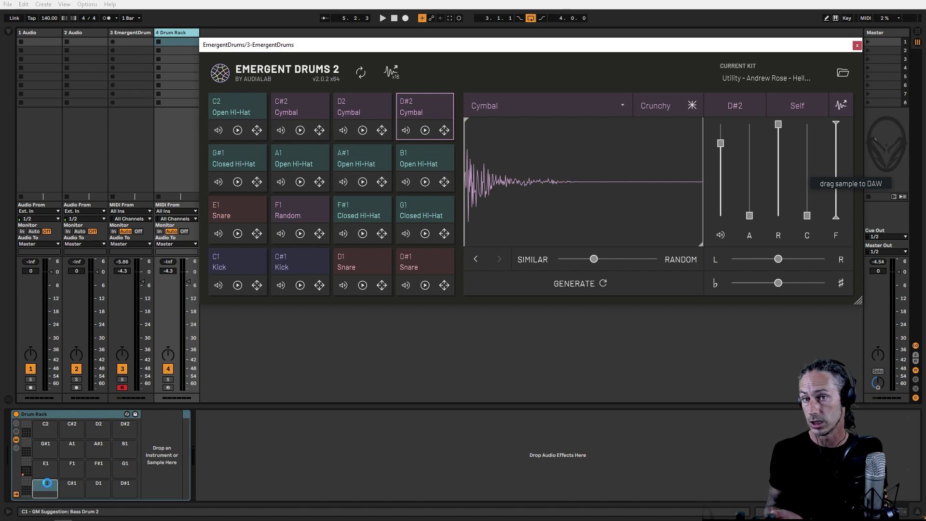
drag(46, 482, 48, 486)
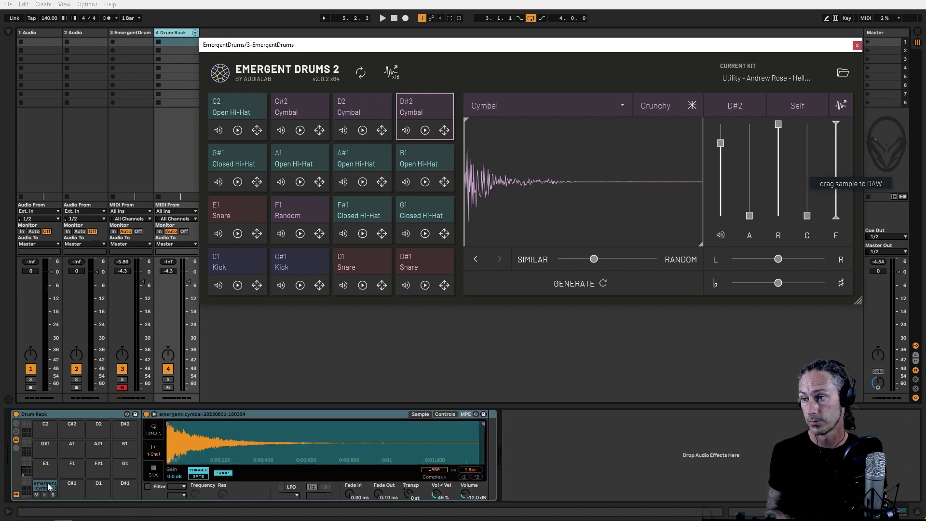
Step: Switch record-arm between the Drum Rack and Emergent Drums tracks to audition the cymbal, ending with Drum Rack armed
click(168, 387)
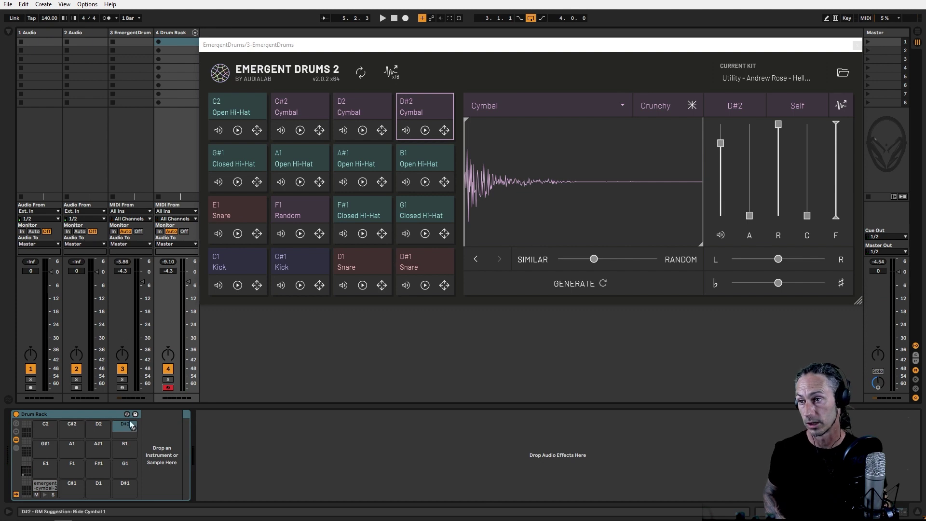
click(123, 388)
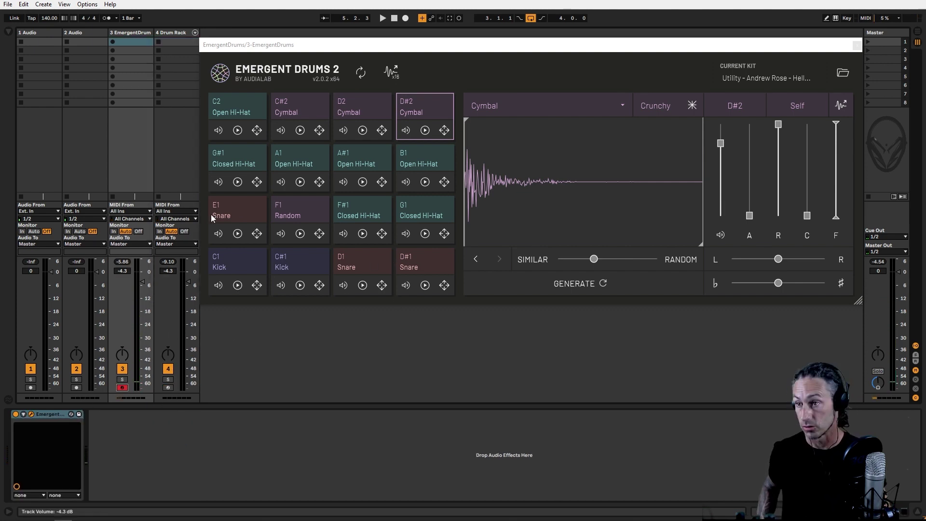
click(174, 33)
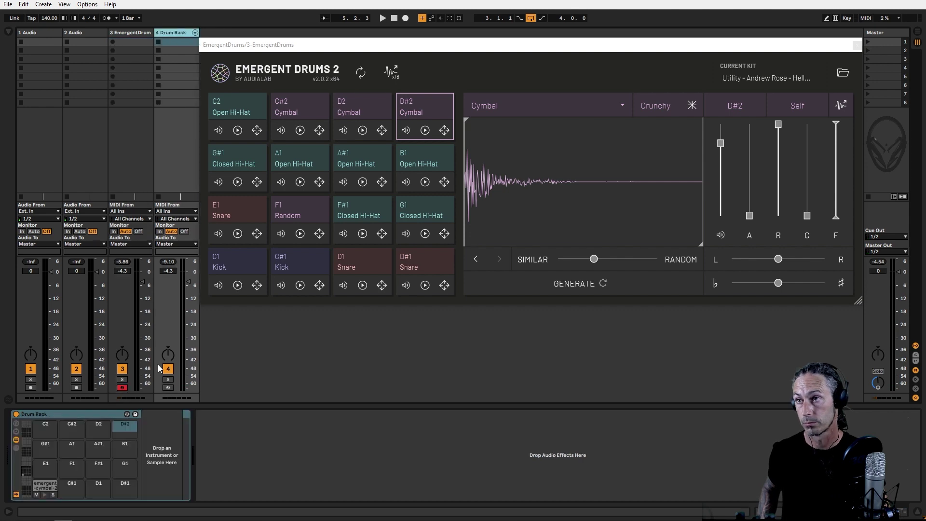
click(169, 388)
Step: Delete the cymbal from the Drum Rack's C1 pad, load all 16 kit samples starting at C1, and select the first kick
click(46, 486)
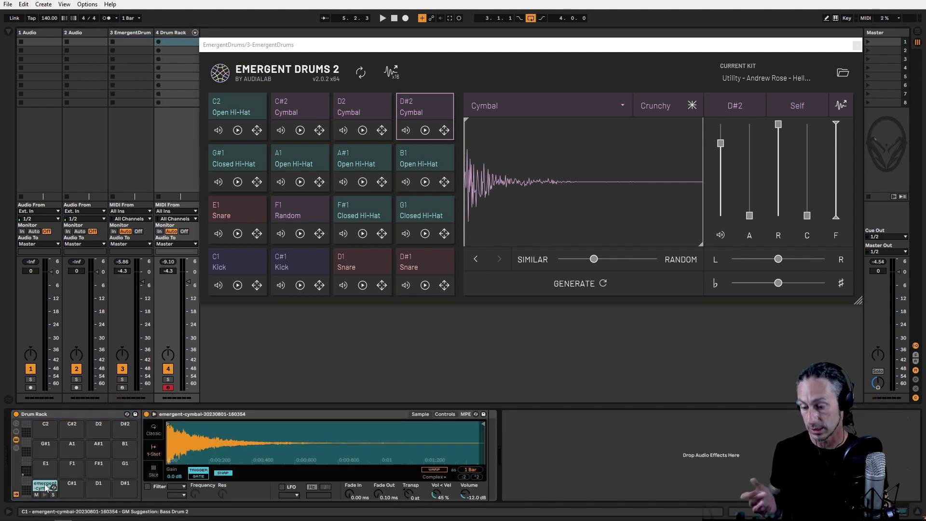
key(Delete)
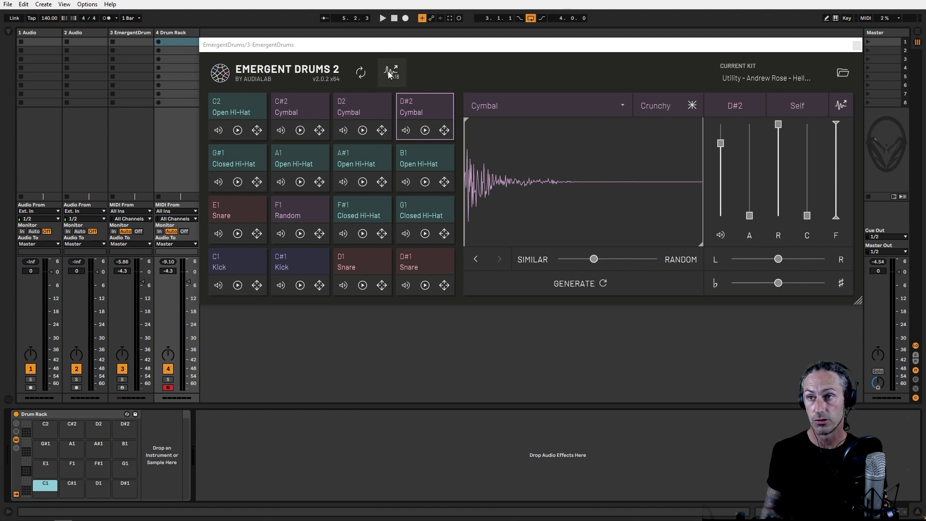
drag(392, 75, 44, 492)
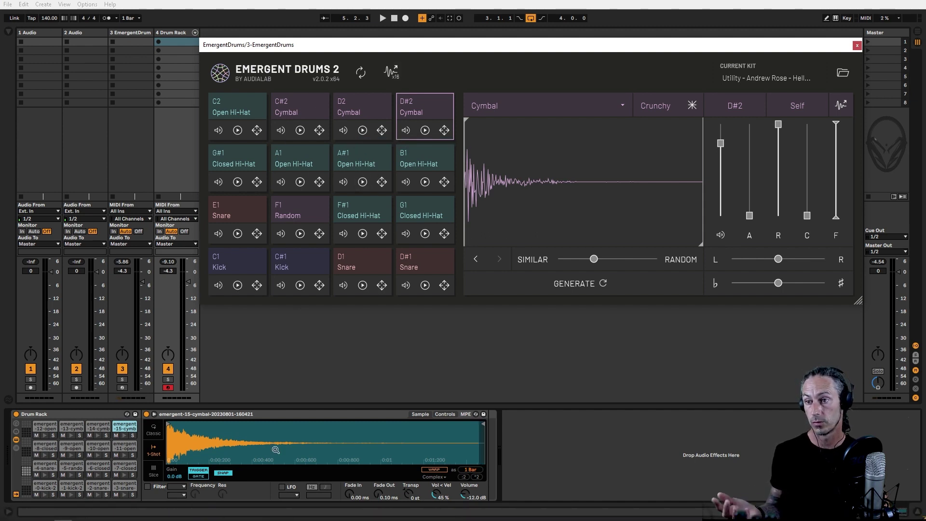
click(857, 46)
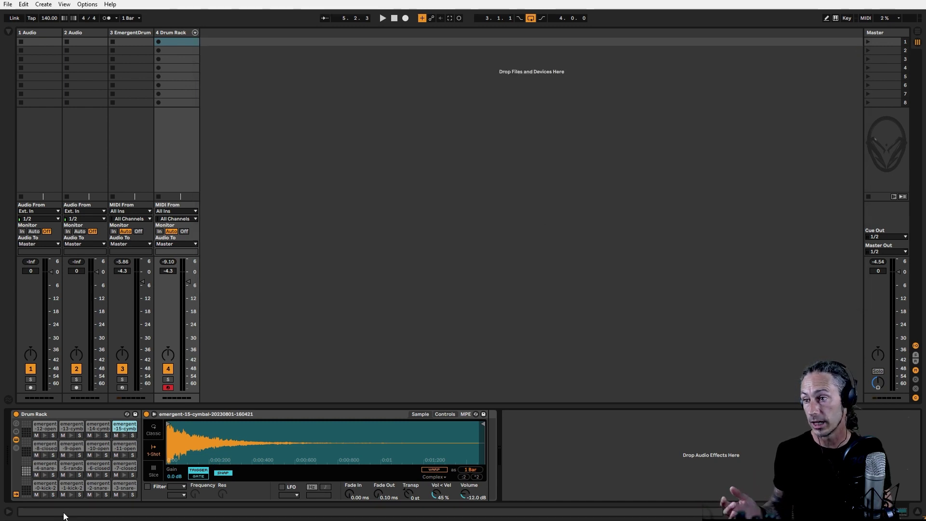
click(45, 486)
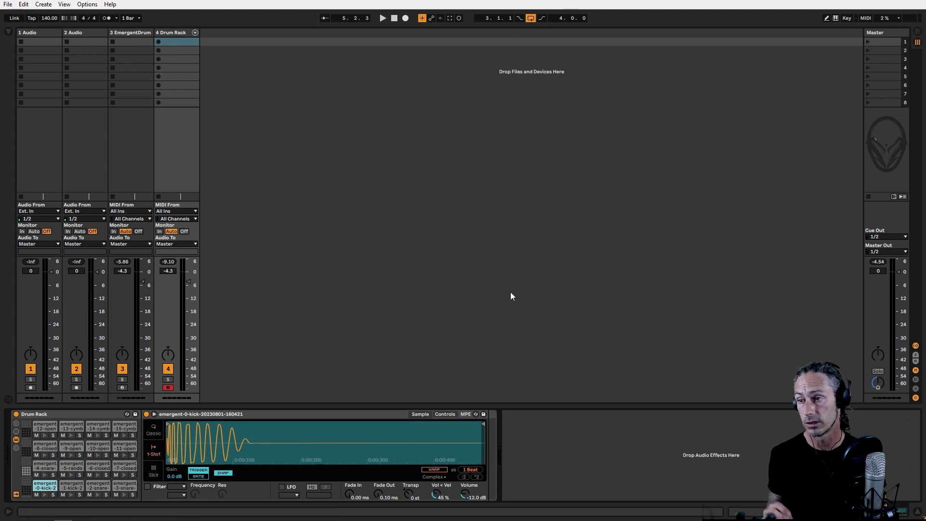
Step: Reopen the Emergent Drums window on track 3 to look over the kit, and close it
click(128, 33)
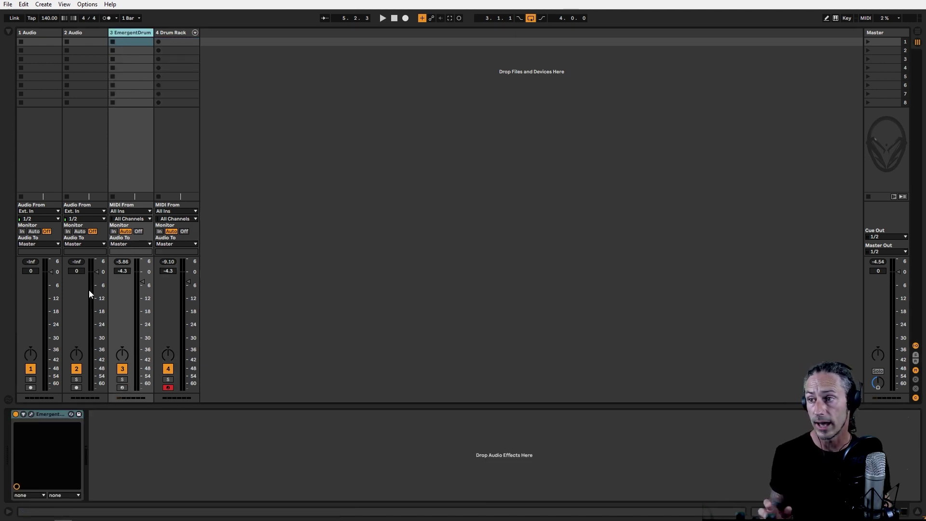
click(31, 415)
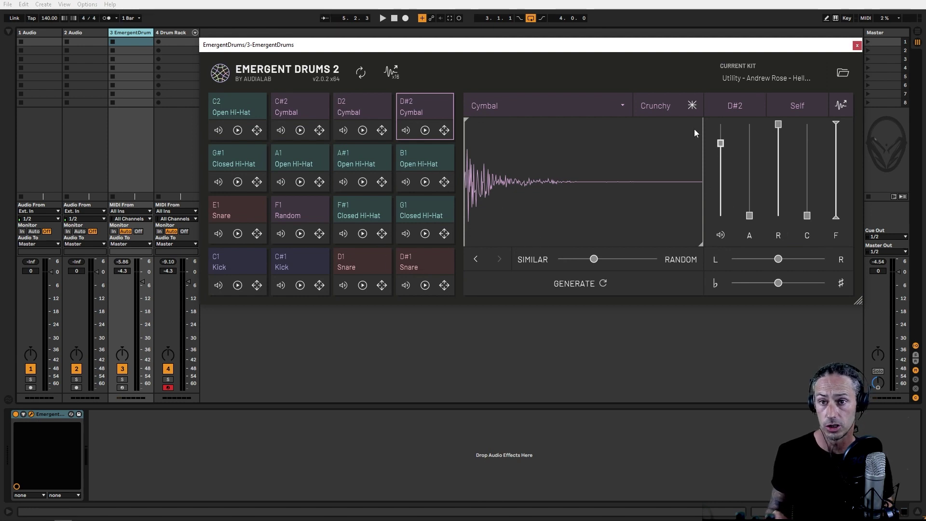
click(857, 46)
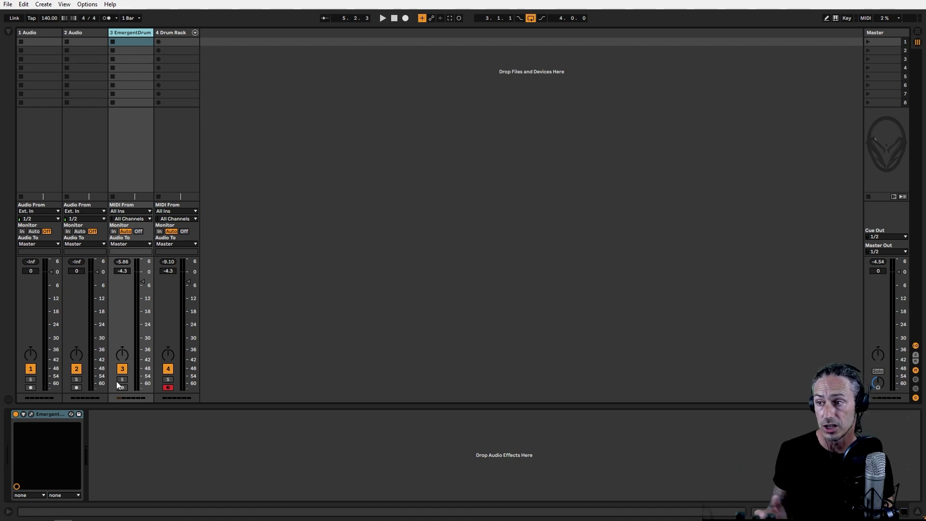
click(32, 415)
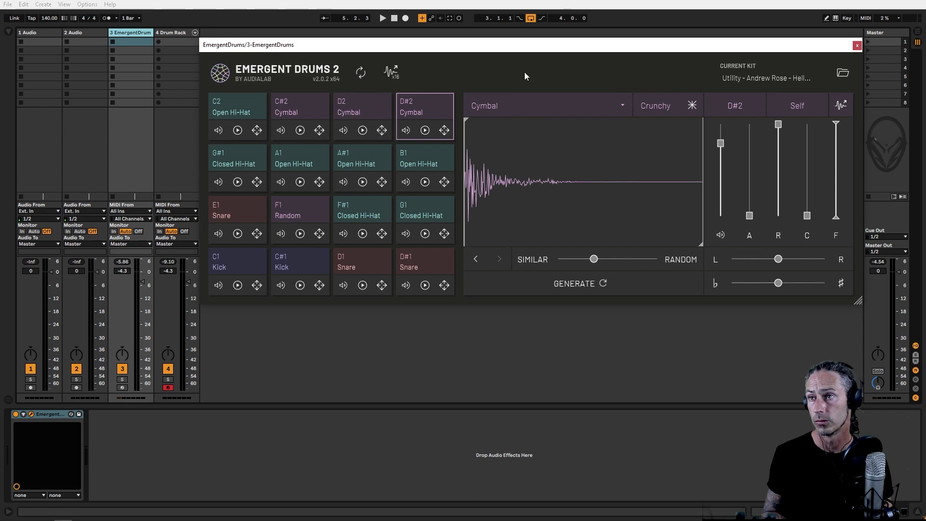
click(857, 46)
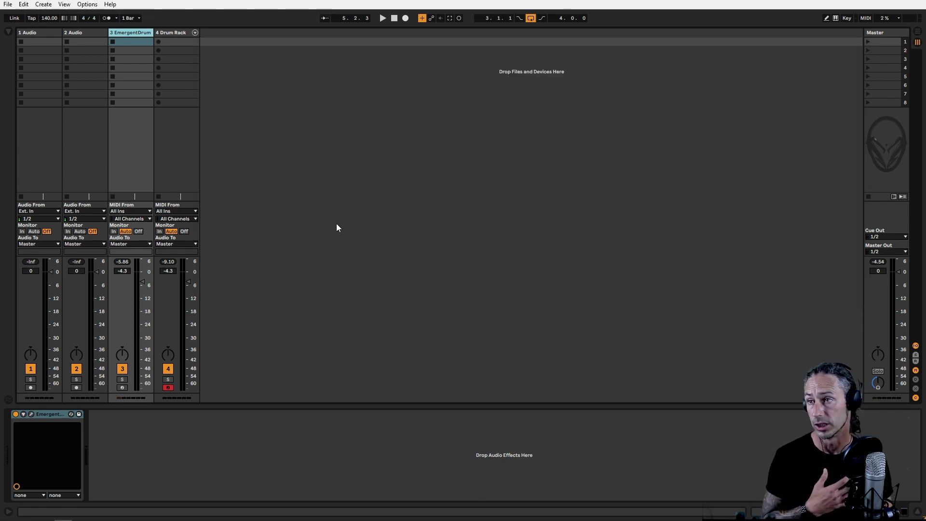
Step: Compare the plugin kit with its Drum Rack copy by alternately arming both tracks, and audition the C1 and C#1 kicks with Drum Rack armed
click(170, 33)
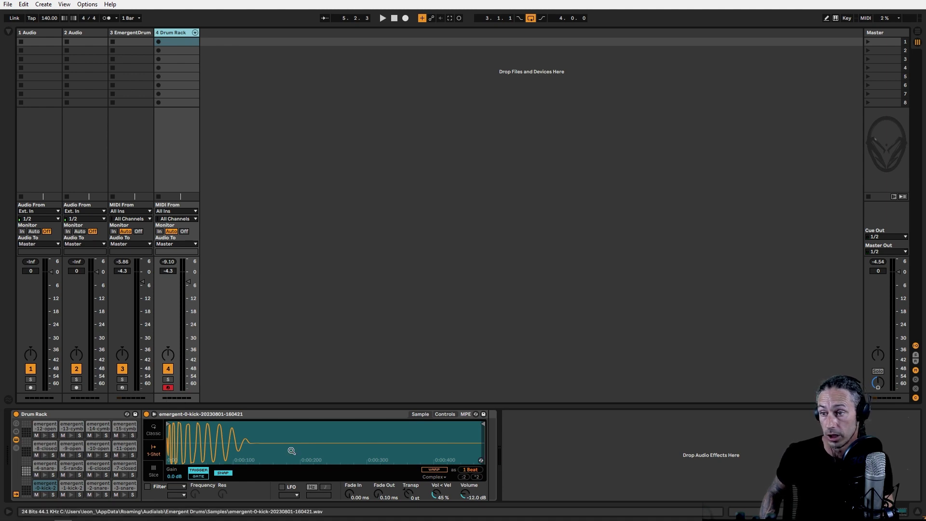
click(124, 388)
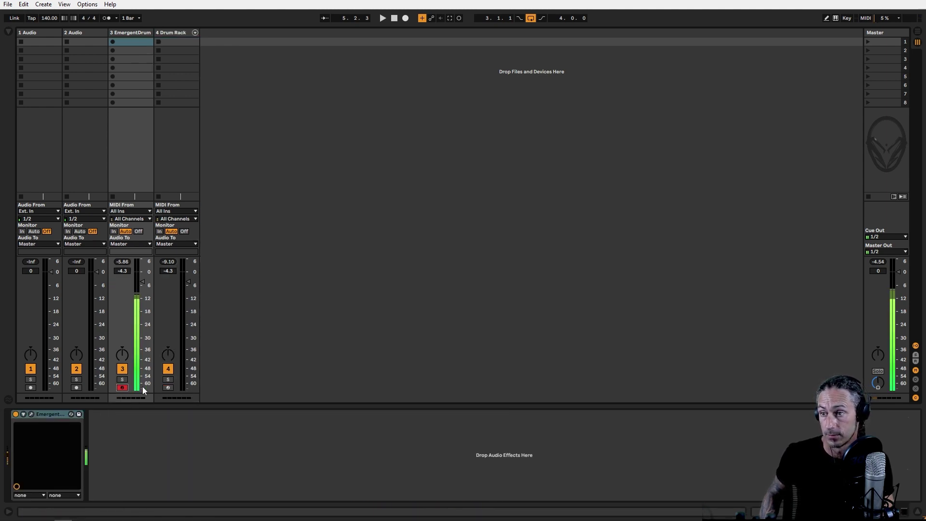
click(168, 387)
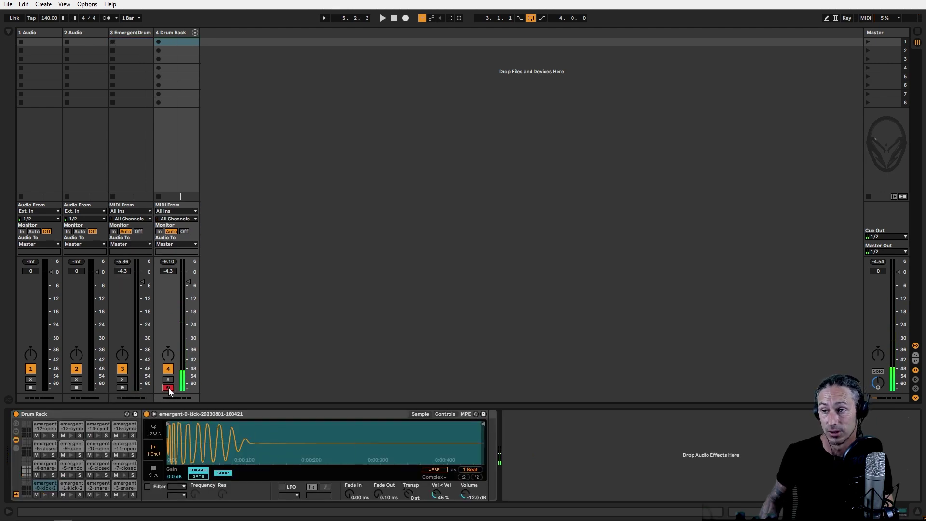
click(122, 388)
click(168, 387)
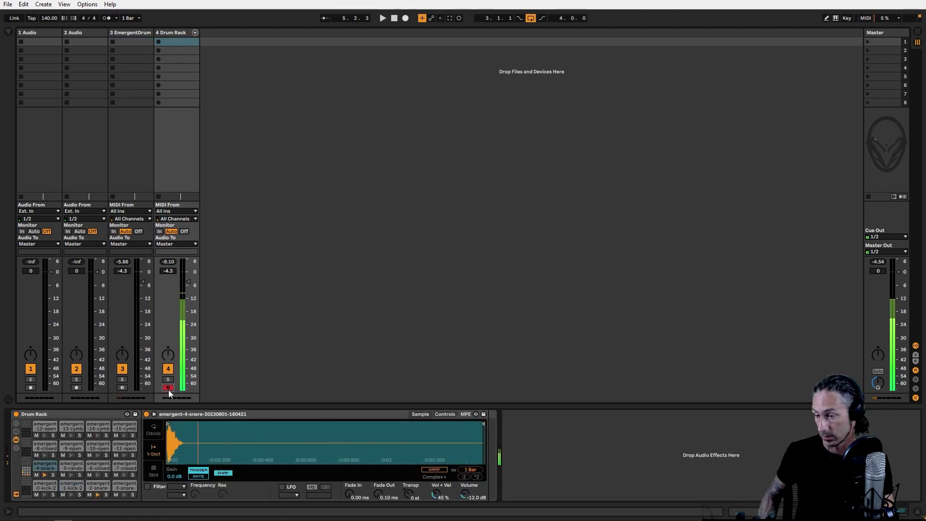
click(123, 388)
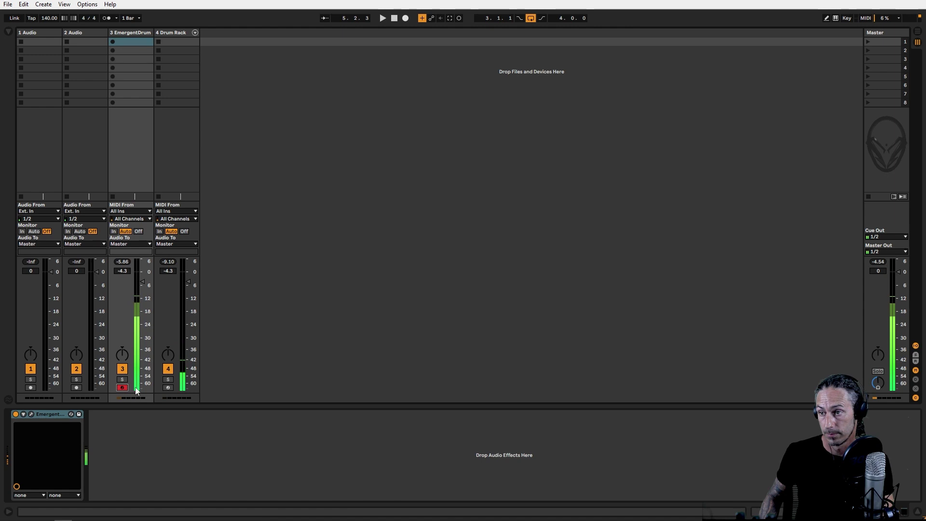
click(169, 388)
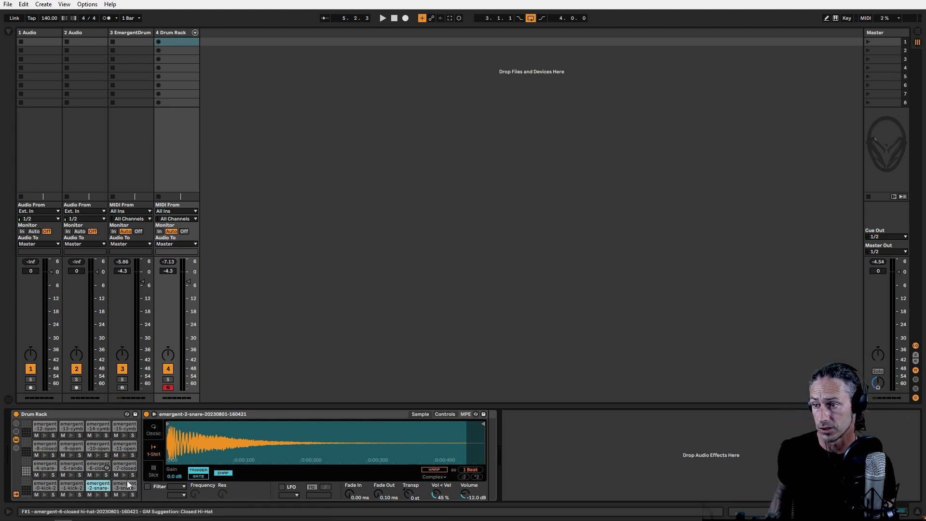
click(54, 486)
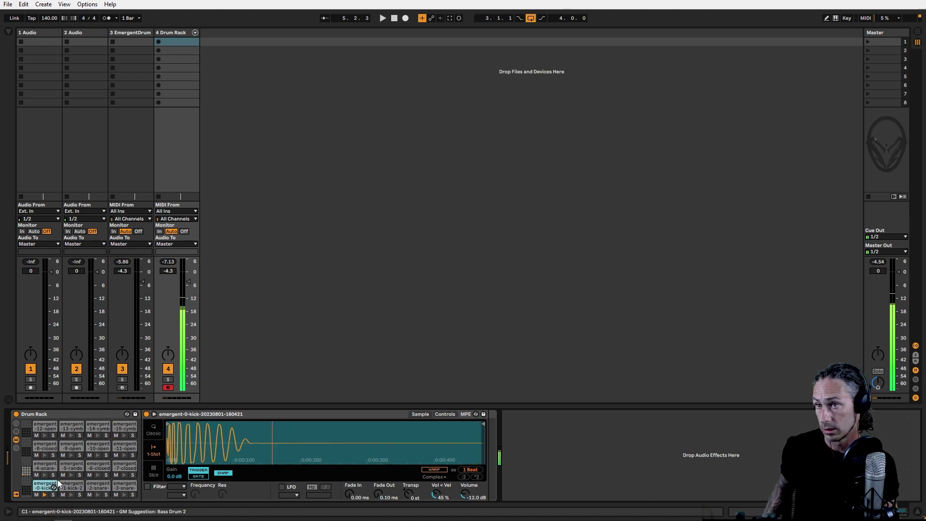
click(65, 485)
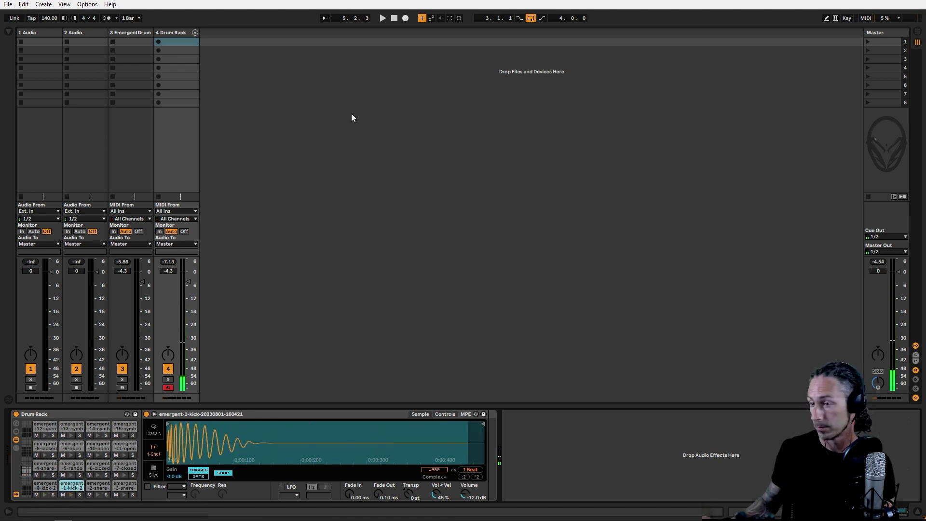
Step: Switch to the Arrangement and insert an empty MIDI clip starting at bar 3 on the Drum Rack track
key(Tab)
click(10, 30)
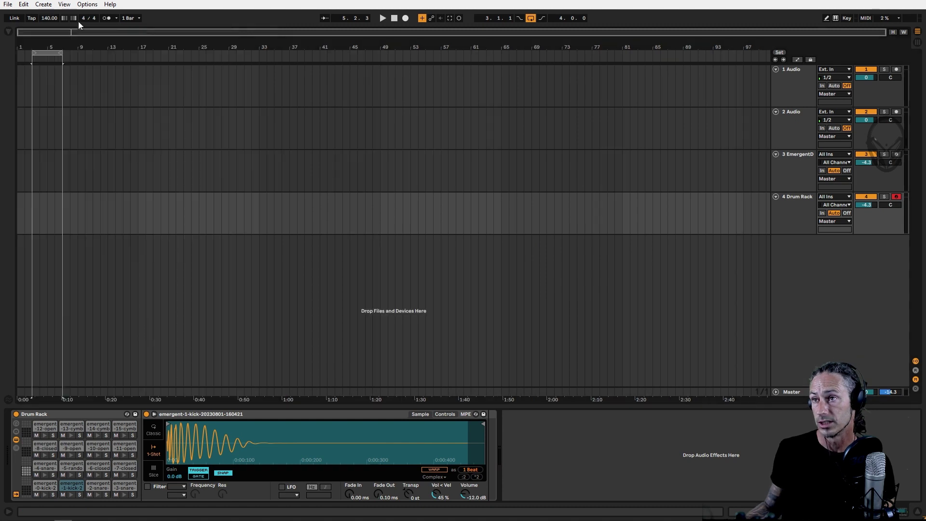
right_click(87, 205)
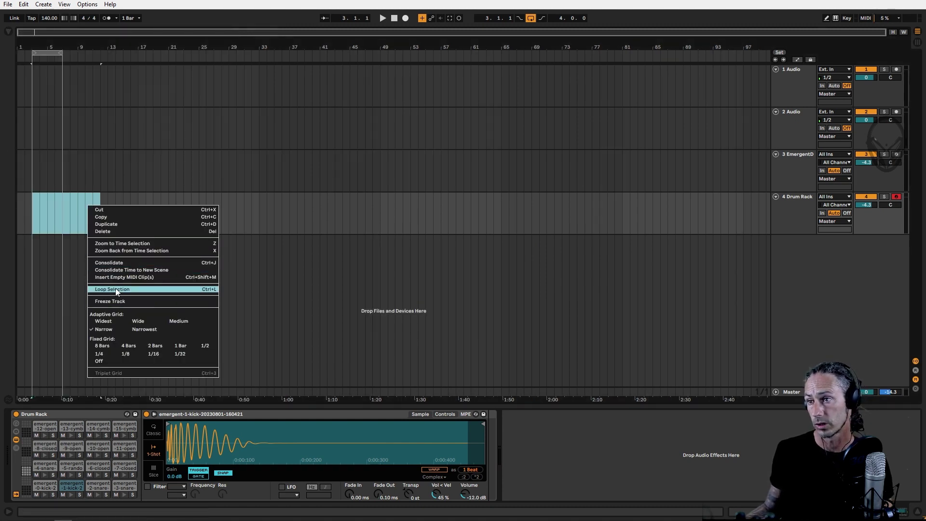
click(117, 276)
Step: Set the arrangement loop and the Drum Rack clip to 8 bars from bar 3, and deactivate the clip's looping
drag(62, 55, 101, 57)
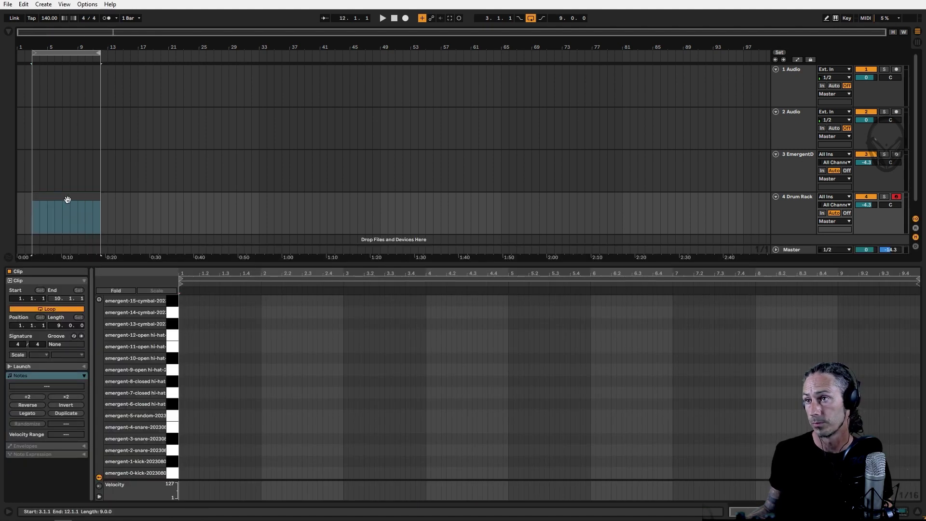
drag(98, 54, 93, 54)
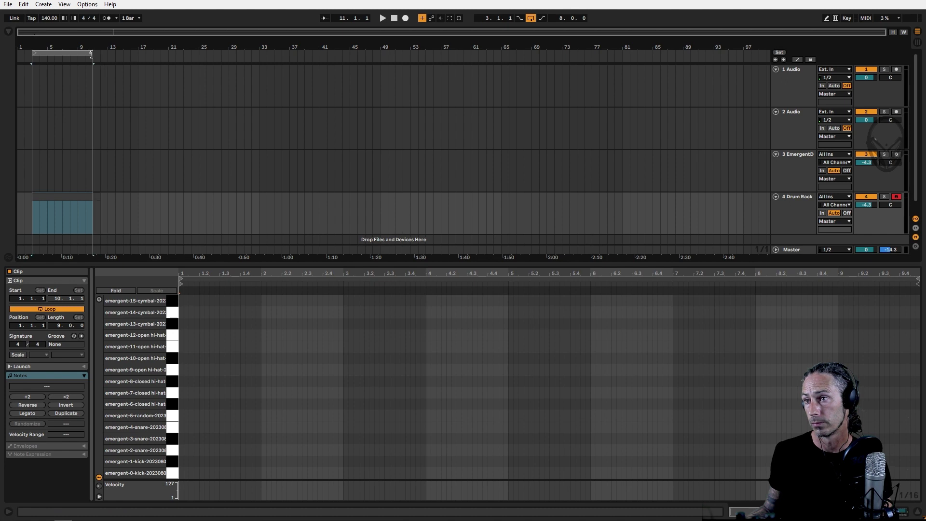
click(86, 208)
right_click(81, 200)
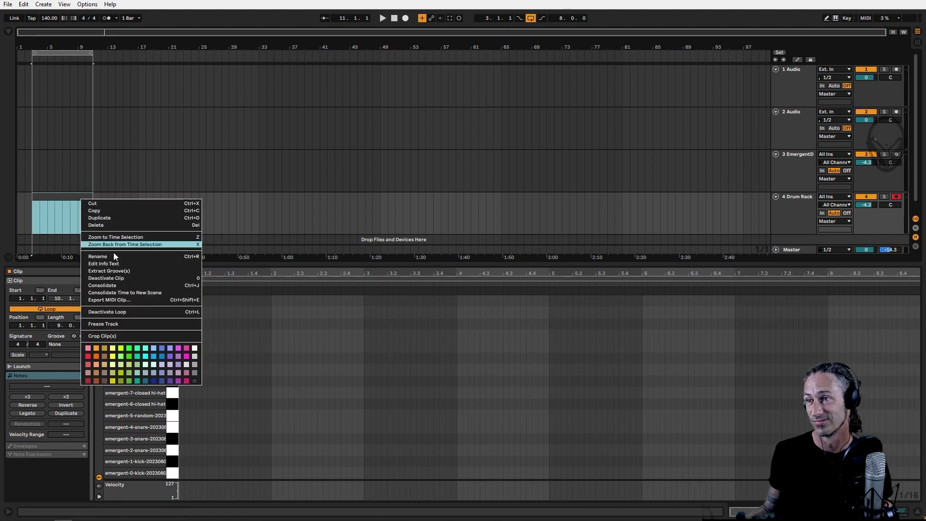
click(116, 312)
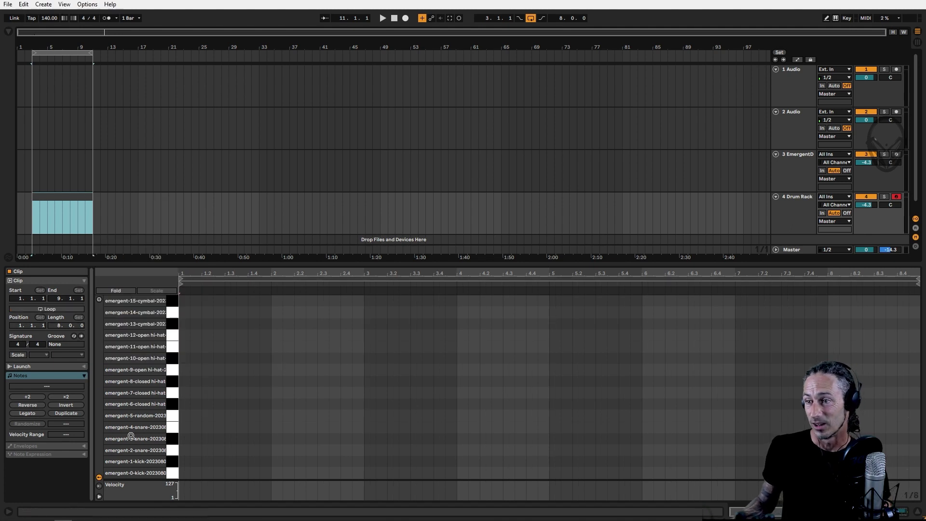
Step: Turn on note preview in the clip's MIDI editor and audition the C#1 kick
click(129, 384)
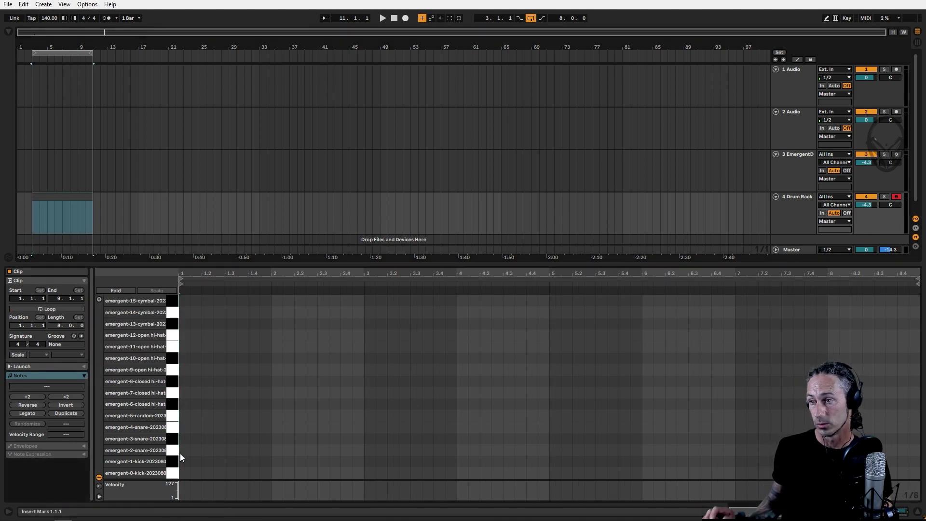
click(99, 300)
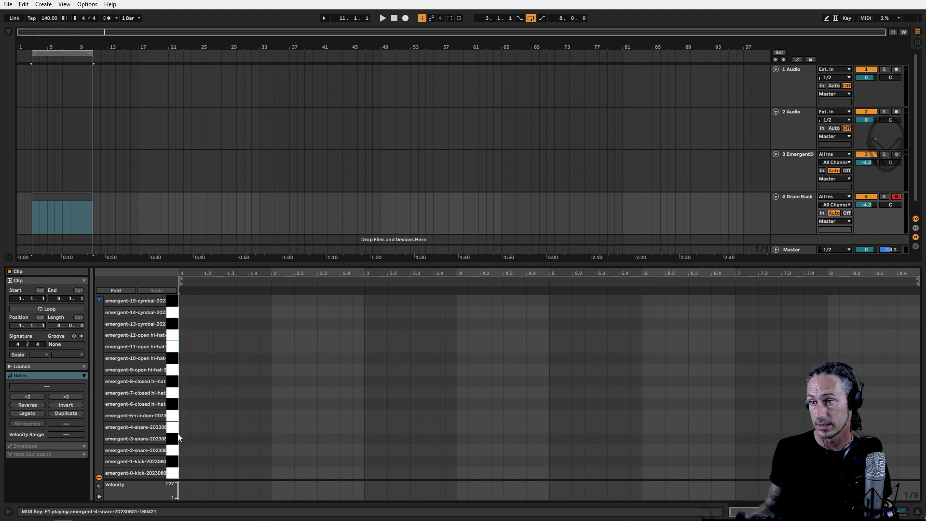
click(172, 462)
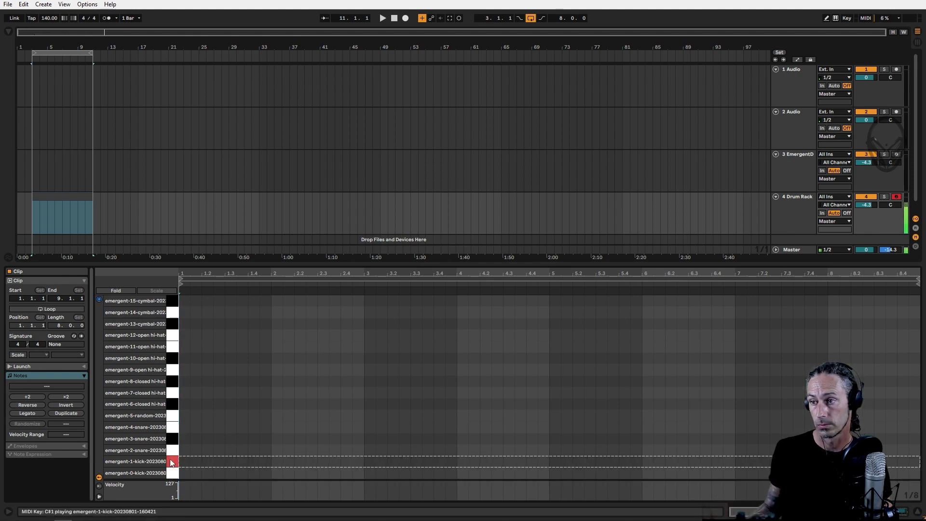
Step: Place two eighth-note C1 kicks in bar 1 of the Drum Rack clip, at 1.1.1 and 1.2.3
click(189, 475)
double_click(187, 474)
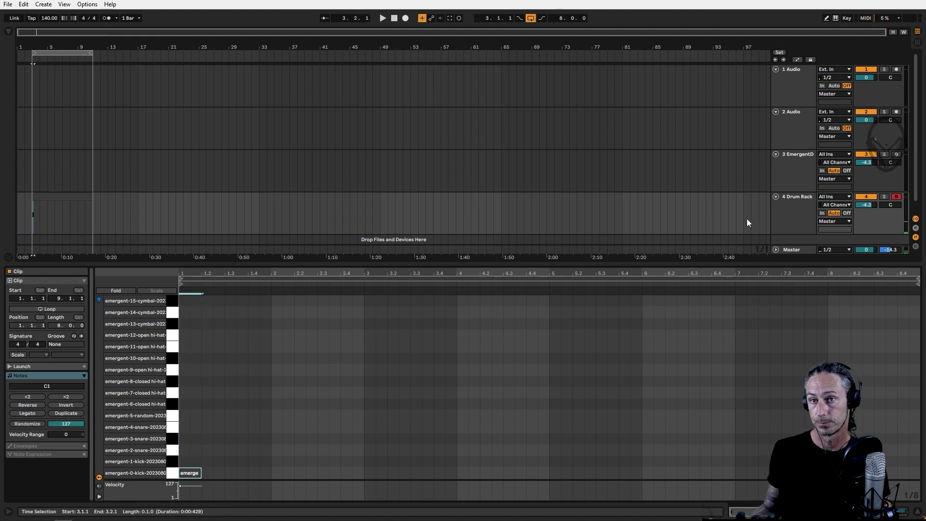
drag(188, 478, 225, 477)
drag(234, 435, 225, 472)
click(234, 470)
Step: Add an eighth-note D1 snare on beat 3 of bar 1 and duplicate it onto beat 3 of every bar through bar 8
double_click(230, 451)
drag(231, 457, 324, 451)
drag(407, 424, 228, 453)
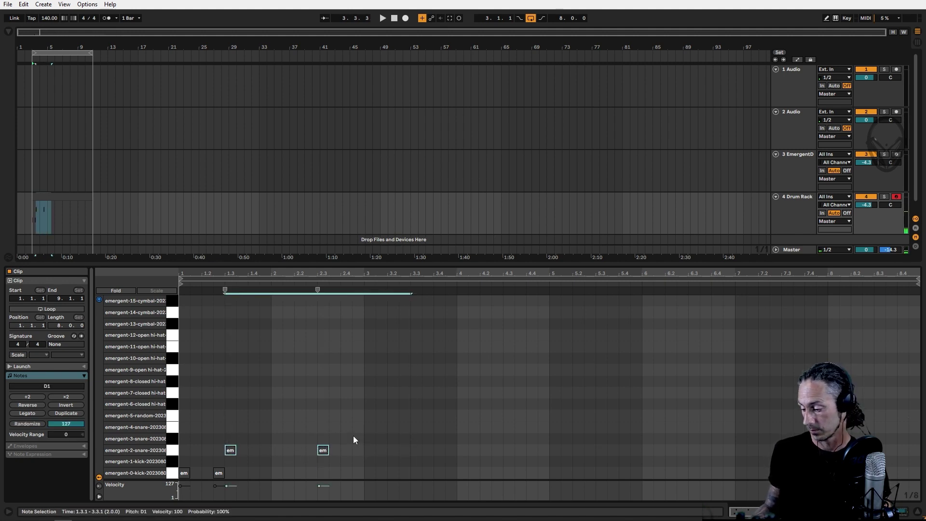
key(ctrl+d)
drag(231, 433, 236, 450)
shift+click(322, 450)
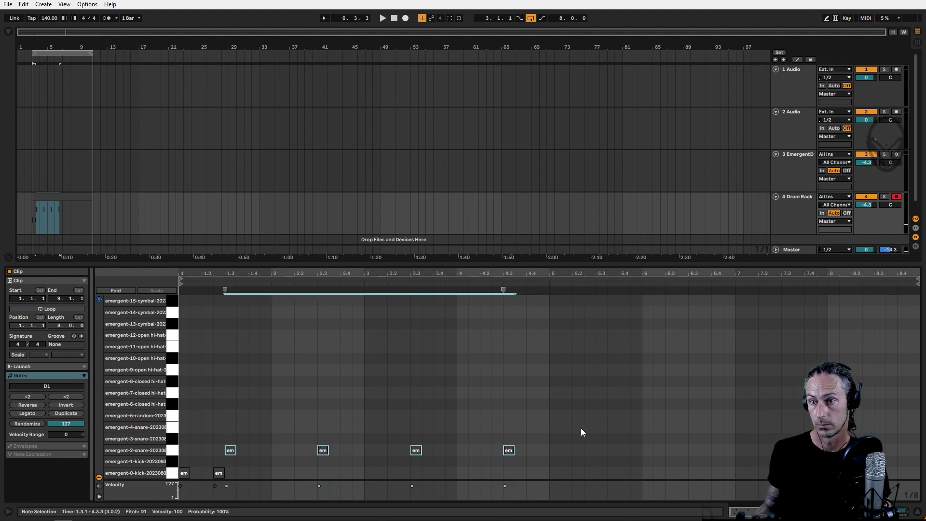
shift+click(595, 442)
key(ctrl+d)
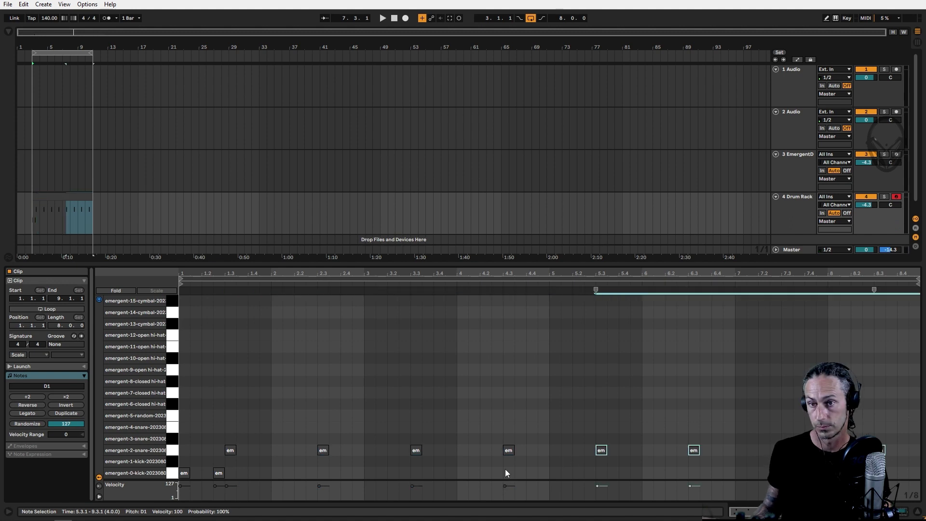
Step: Add C1 kicks at 1.4.3, 3.1.1, 3.4.3, 4.2.3 and 4.4.3, duplicate the four-bar kick pattern into bars 5–8, and play the beat
double_click(265, 472)
double_click(346, 473)
drag(349, 472, 377, 473)
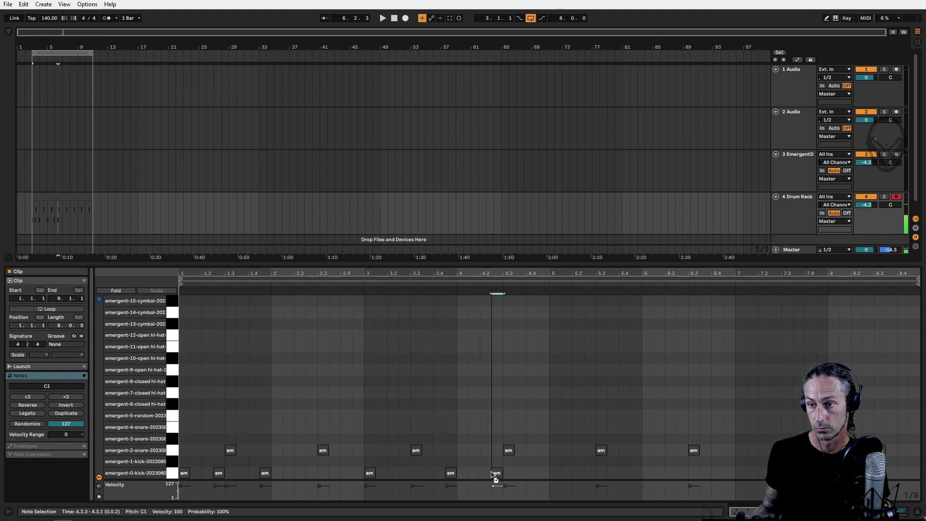
drag(496, 473, 202, 473)
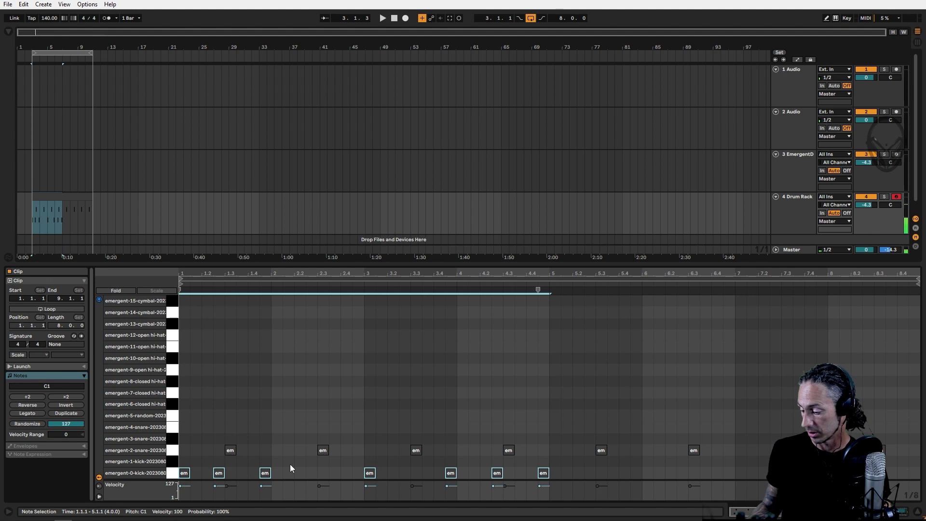
key(ctrl+d)
key(space)
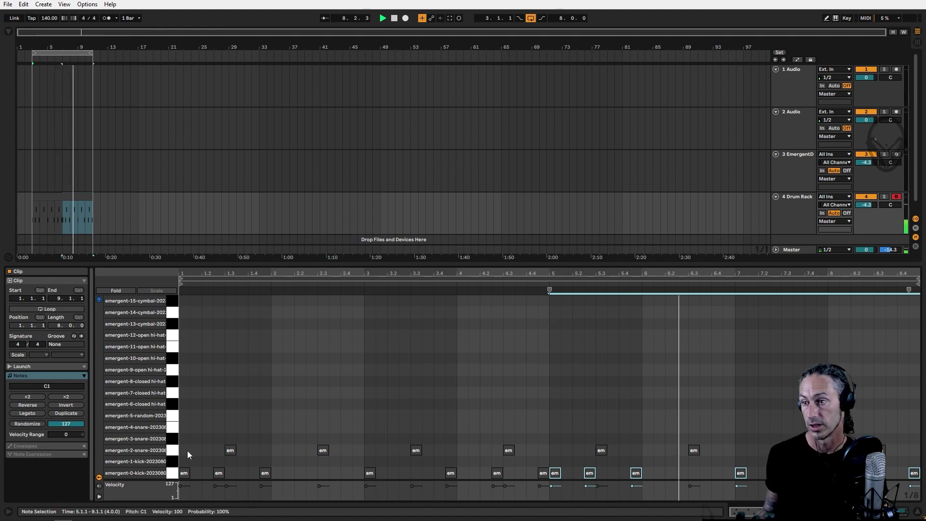
Step: Place eighth-note F1 random-sample hits on beats 1 and 3 of bar 1, duplicate them through bar 8, and play the beat
double_click(185, 415)
key(space)
double_click(229, 417)
drag(268, 392, 180, 425)
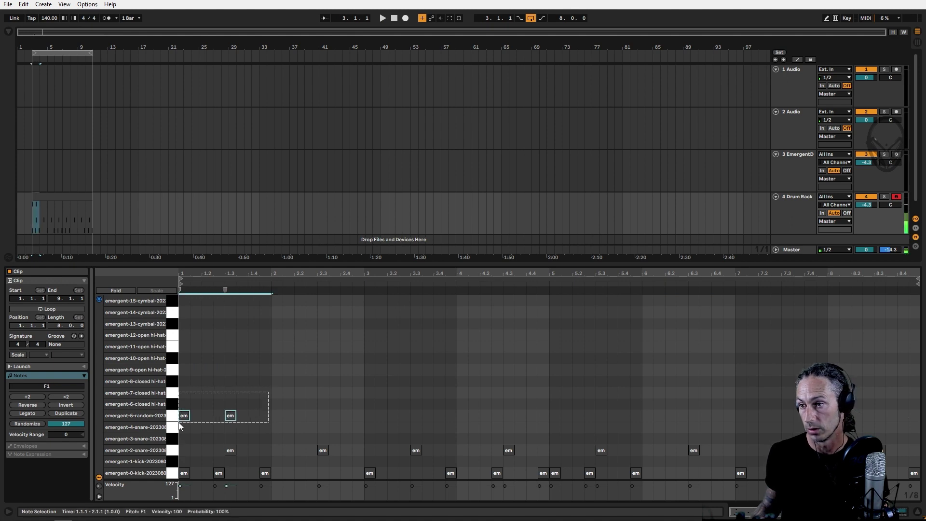
key(ctrl+d)
key(ctrl+d)
key(ctrl+d)
key(ctrl+d)
key(ctrl+d)
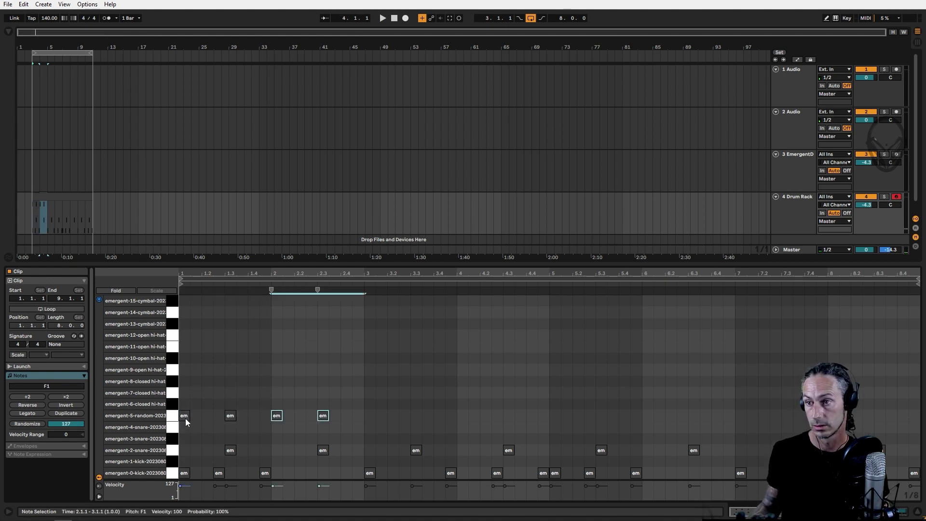
key(ctrl+d)
key(ctrl+d)
key(space)
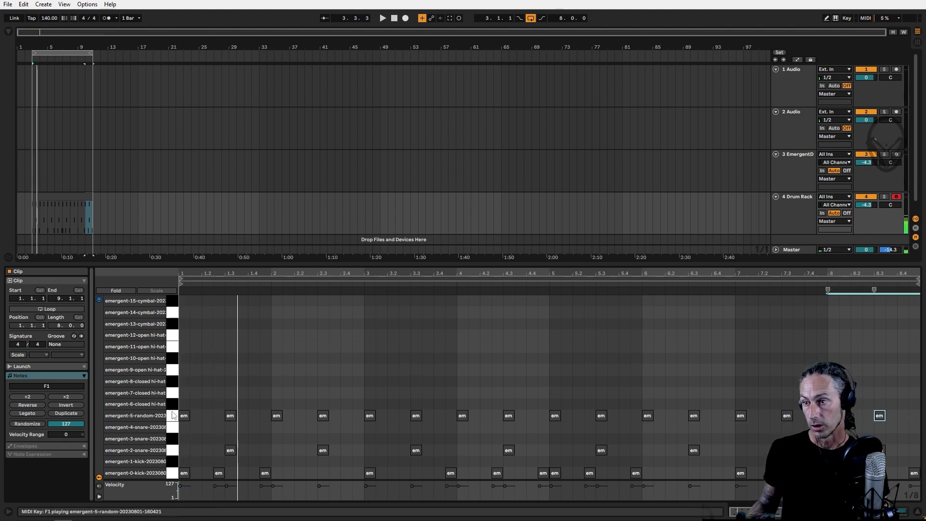
Step: Copy the F1 notes one beat later so they land on every beat, and audition the F#1 closed hi-hat
click(172, 424)
drag(185, 417, 207, 417)
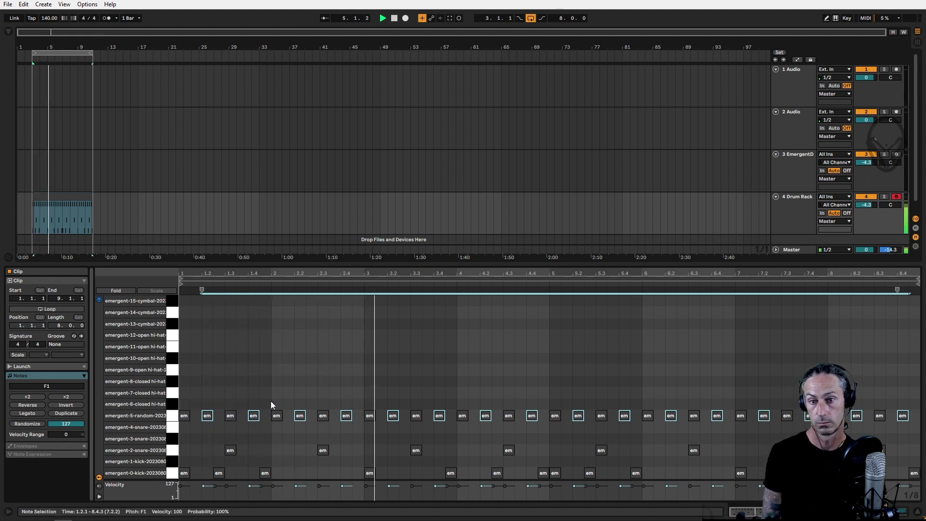
click(175, 408)
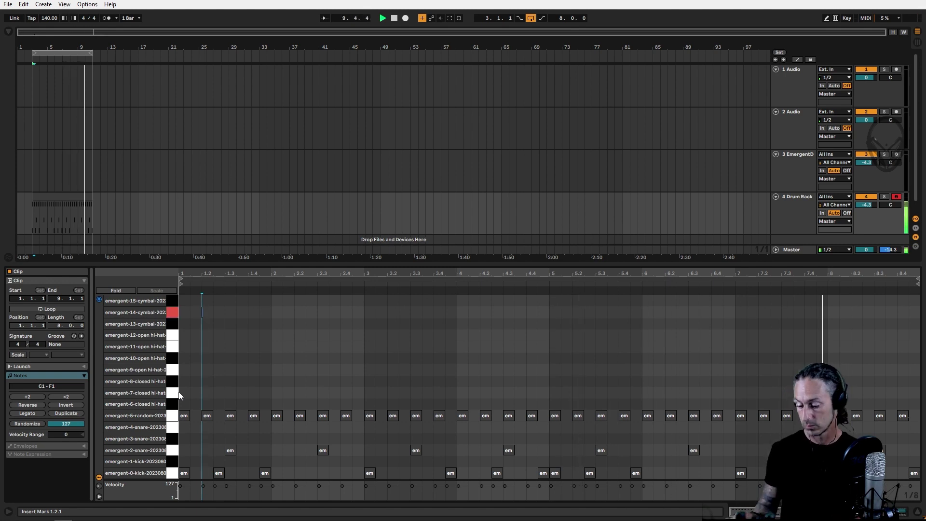
Step: Record a live D2 cymbal part over the looped beat and crop the recorded clip to its 8 bars
key(F9)
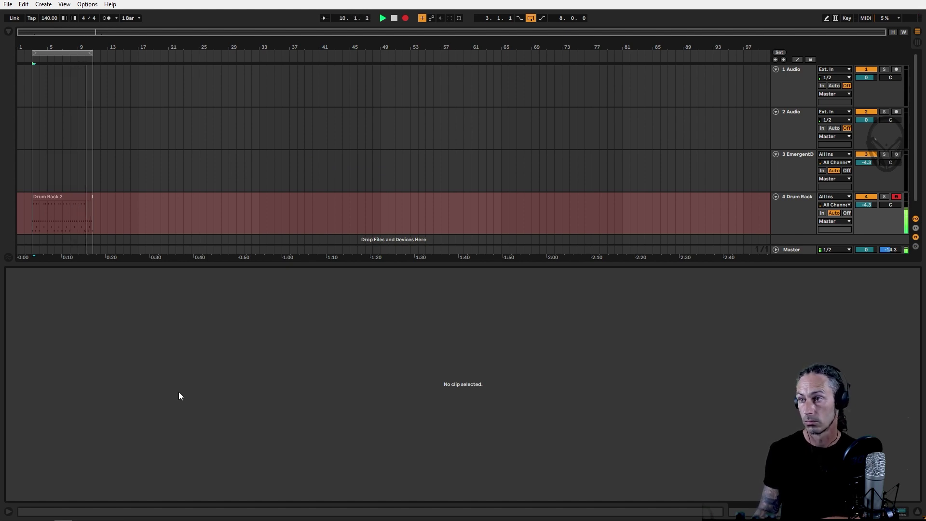
key(F9)
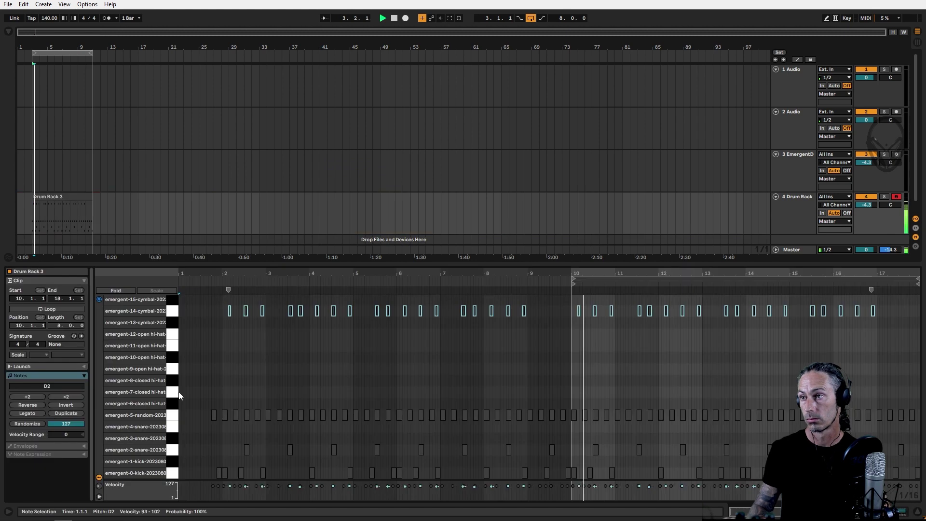
right_click(696, 348)
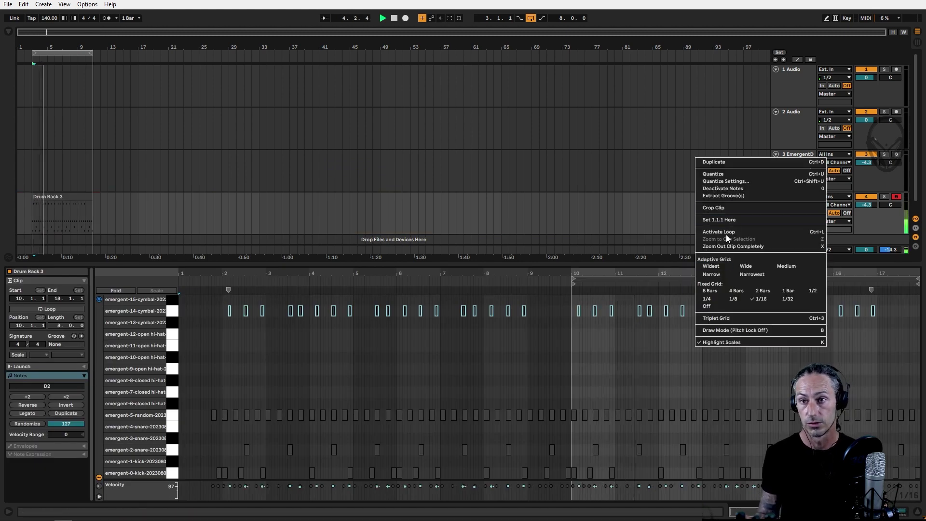
click(727, 212)
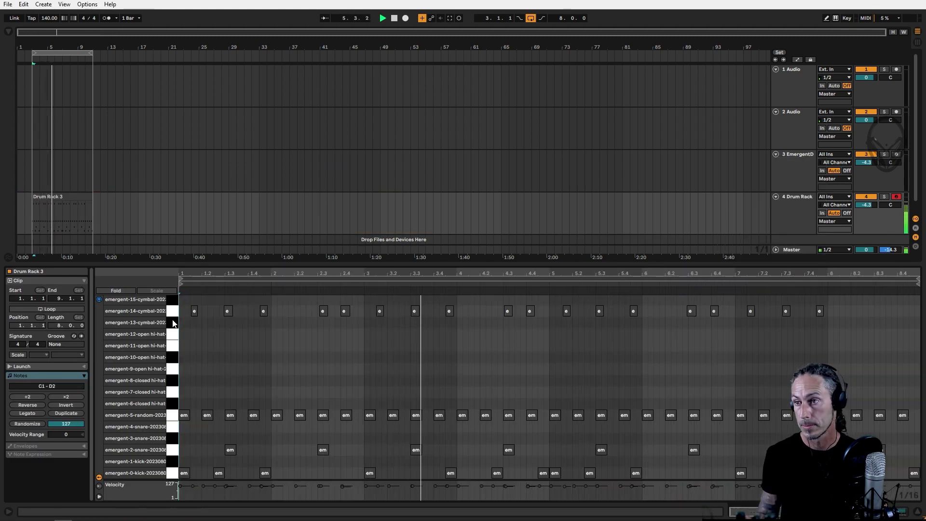
Step: Quantize all the recorded D2 cymbal notes
right_click(427, 331)
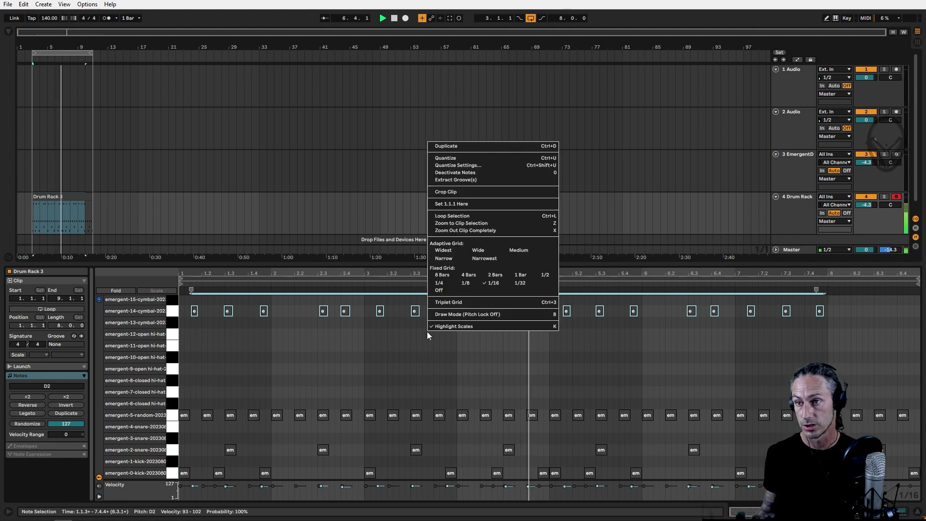
click(446, 158)
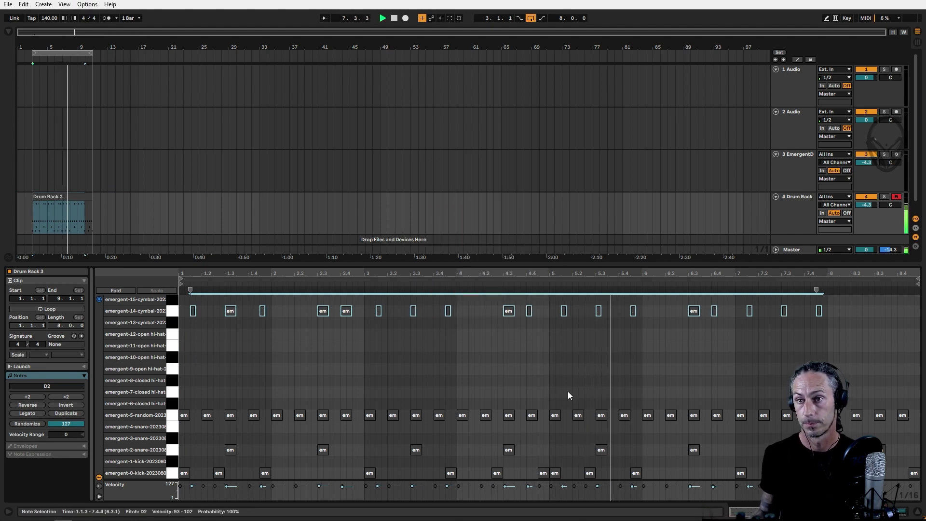
click(560, 356)
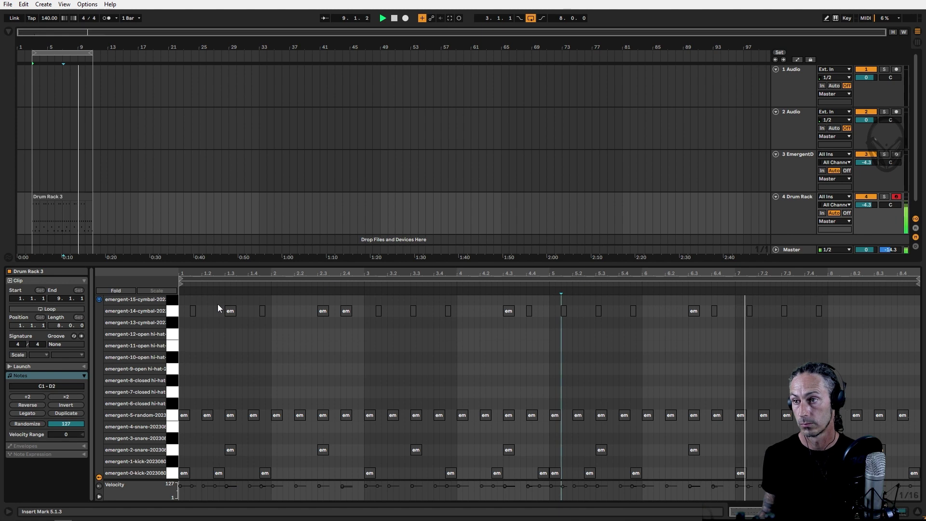
Step: Shorten the five eighth-note D2 cymbal hits to sixteenth notes
drag(215, 305, 237, 324)
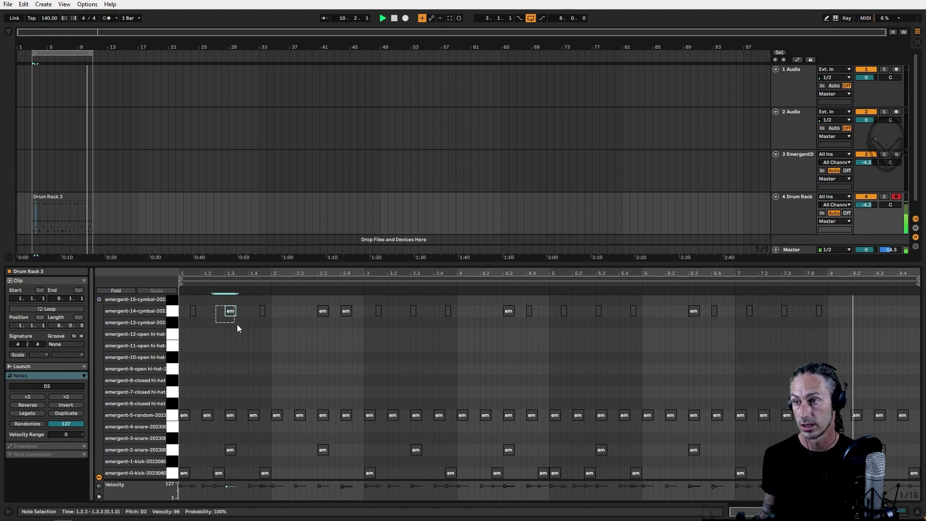
drag(303, 310, 368, 335)
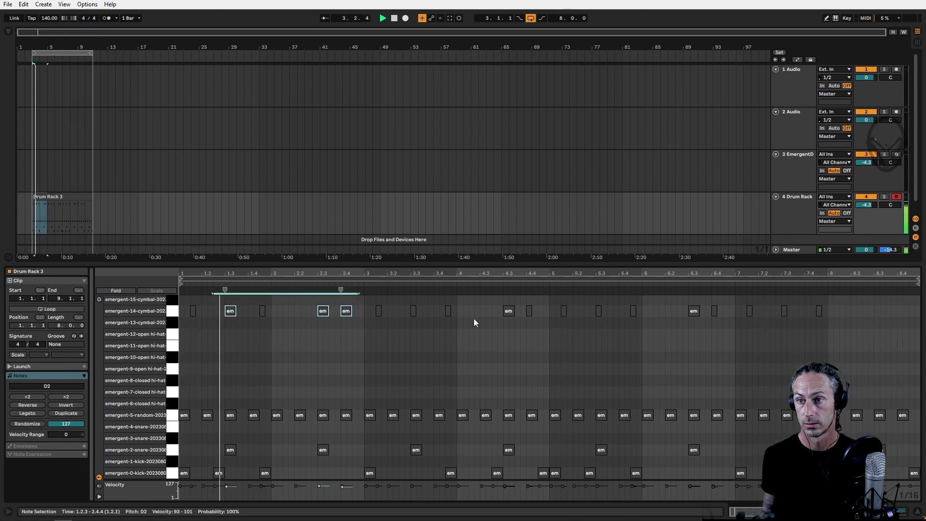
drag(499, 306, 519, 321)
drag(686, 306, 698, 323)
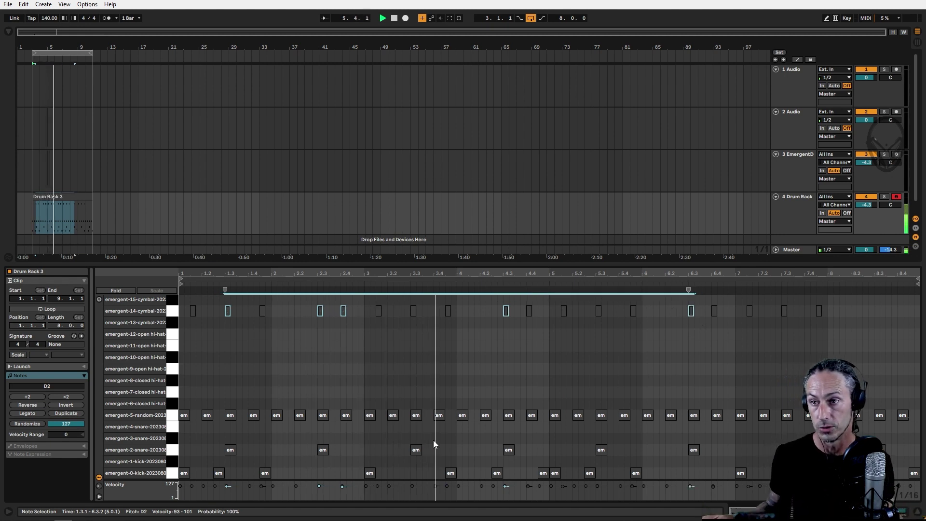
click(568, 378)
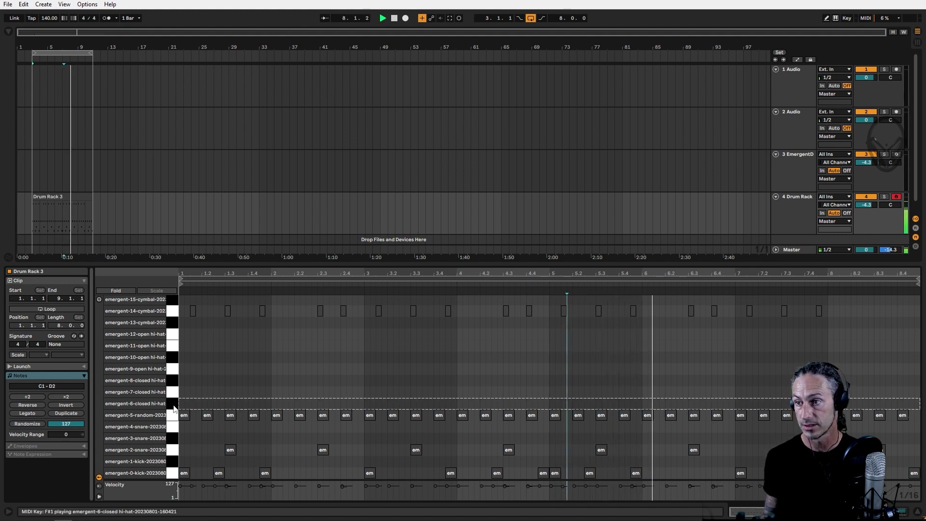
Step: Turn note preview back on and add closed hi-hats in bar 2: F#1 at 2.1.3, G#1 at 2.2.3, G1 at 2.3.4 and 2.4.2
click(100, 299)
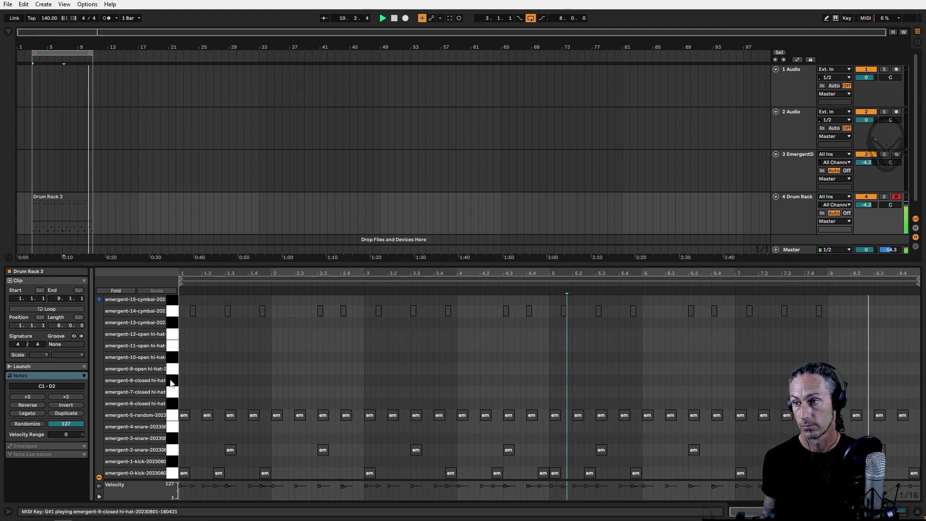
click(171, 382)
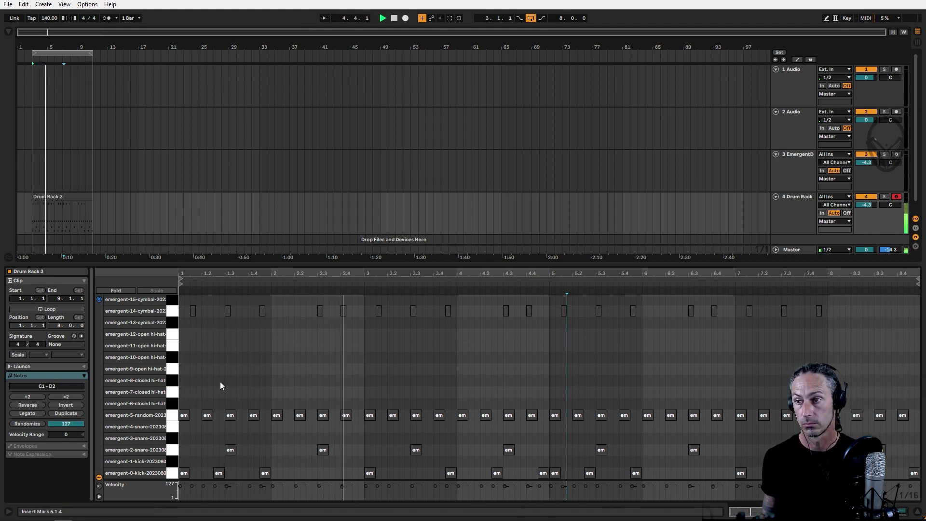
double_click(308, 381)
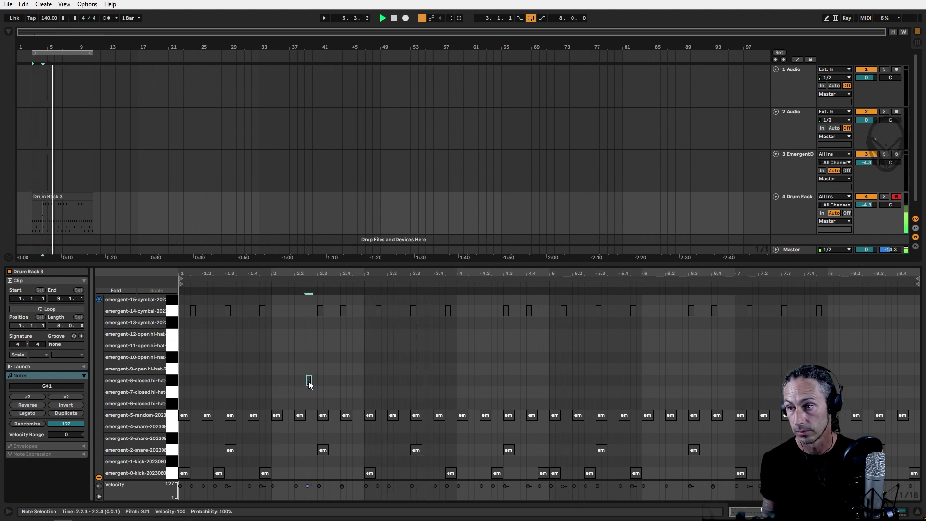
double_click(286, 404)
drag(285, 407, 346, 394)
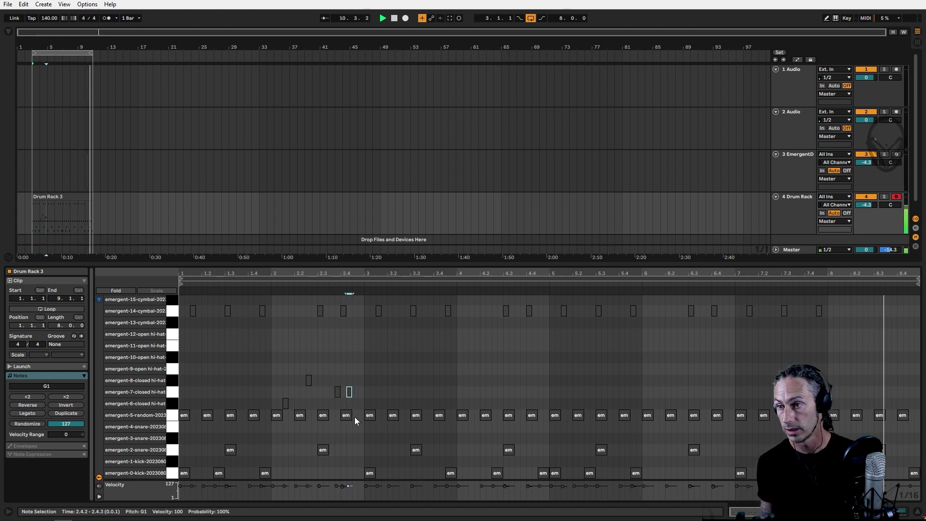
Step: Lower the velocity of the two G1 hi-hats in bar 2 to 39 and move them to bar 4, starting at 4.3.4
shift+click(335, 487)
drag(336, 487, 336, 494)
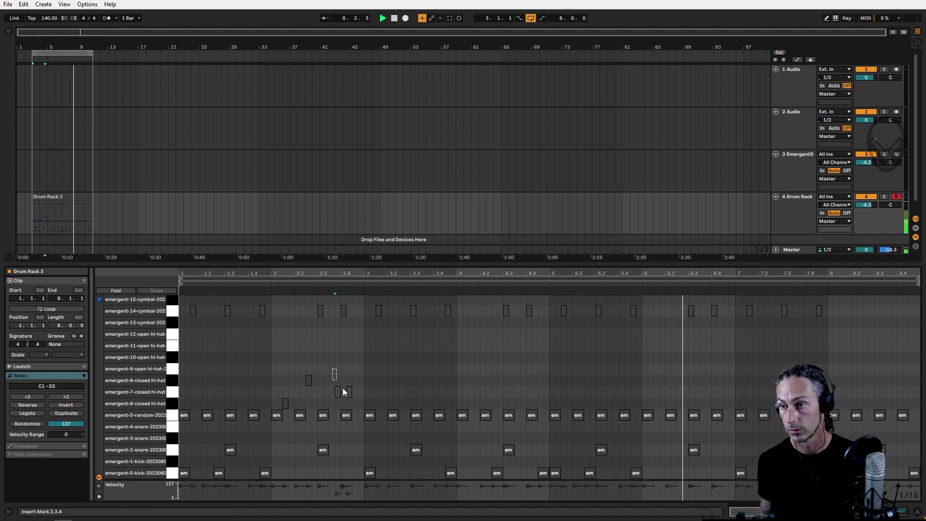
drag(349, 391, 522, 396)
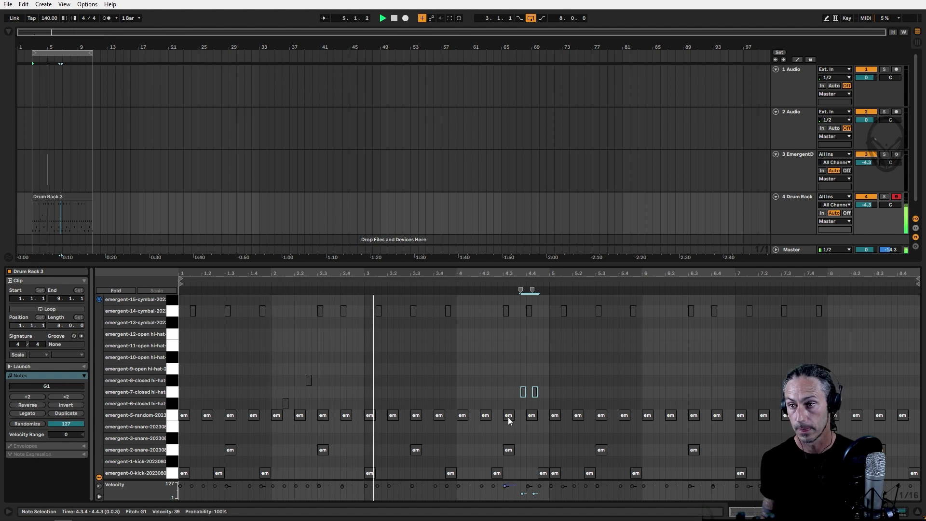
Step: Add an eighth-note F#1 closed hi-hat at 4.3.3 and set its velocity to 24
double_click(519, 405)
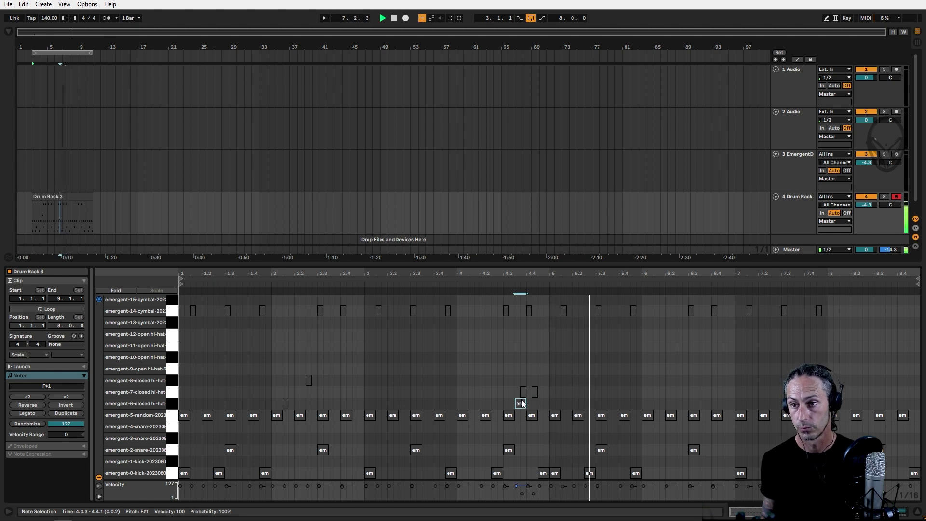
drag(517, 485, 543, 492)
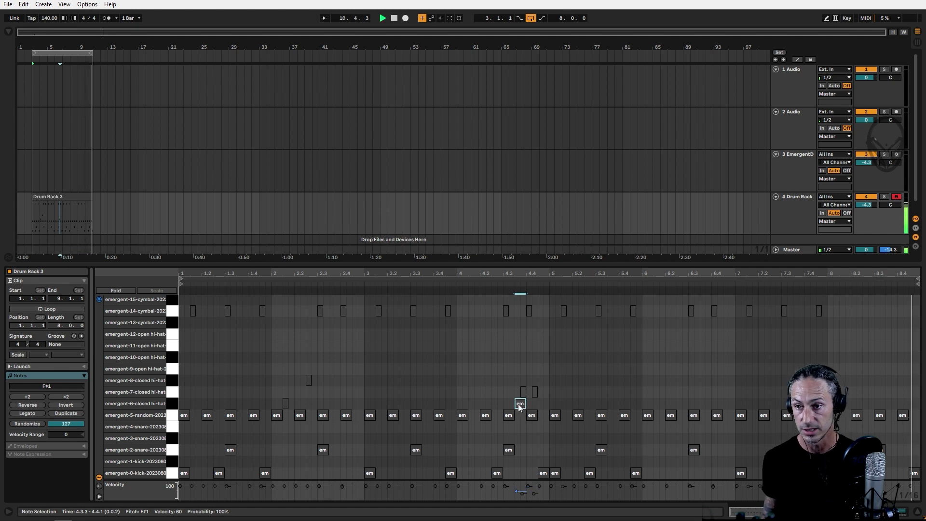
drag(516, 491, 516, 494)
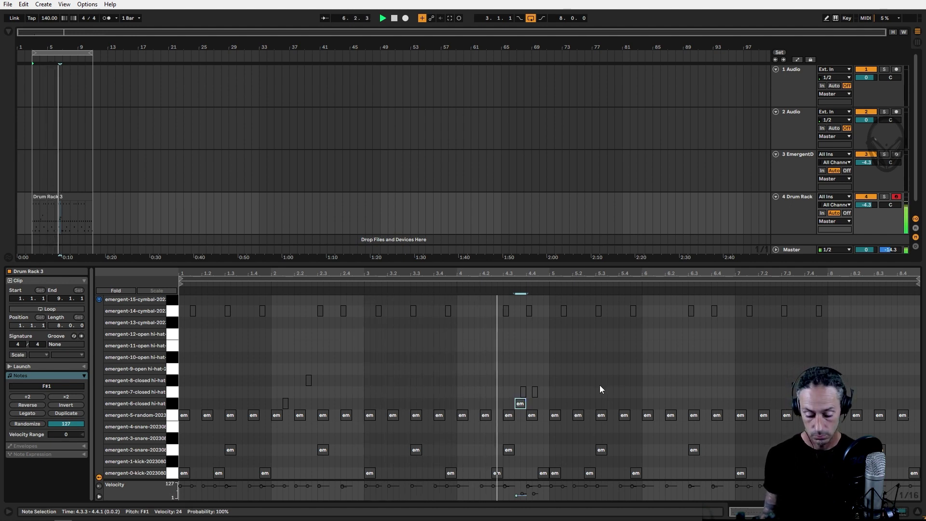
Step: Move the D2 cymbal hit at 4.4.1 to 4.4.3
double_click(529, 311)
click(537, 338)
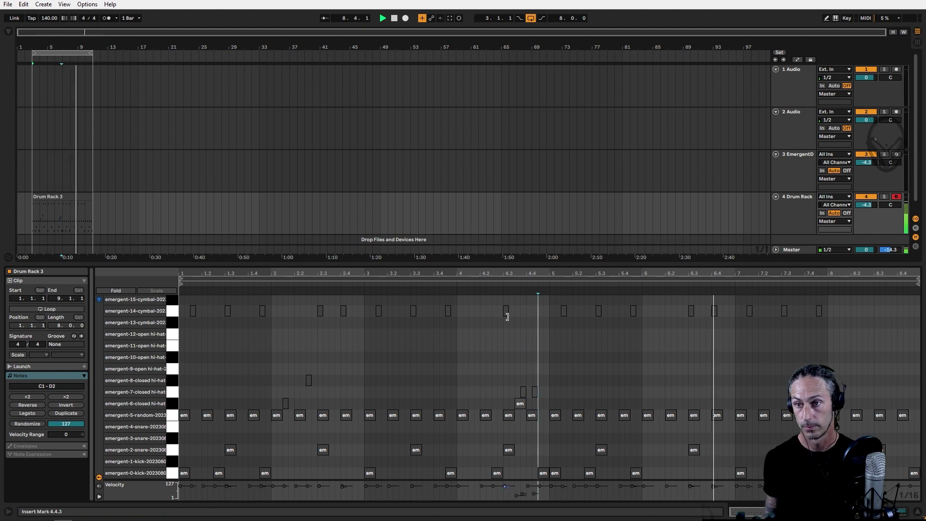
double_click(540, 311)
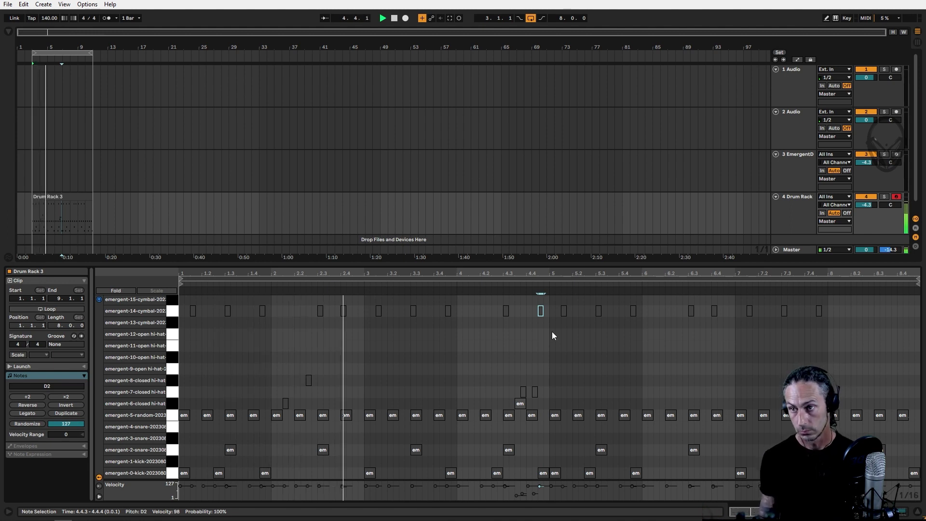
click(346, 398)
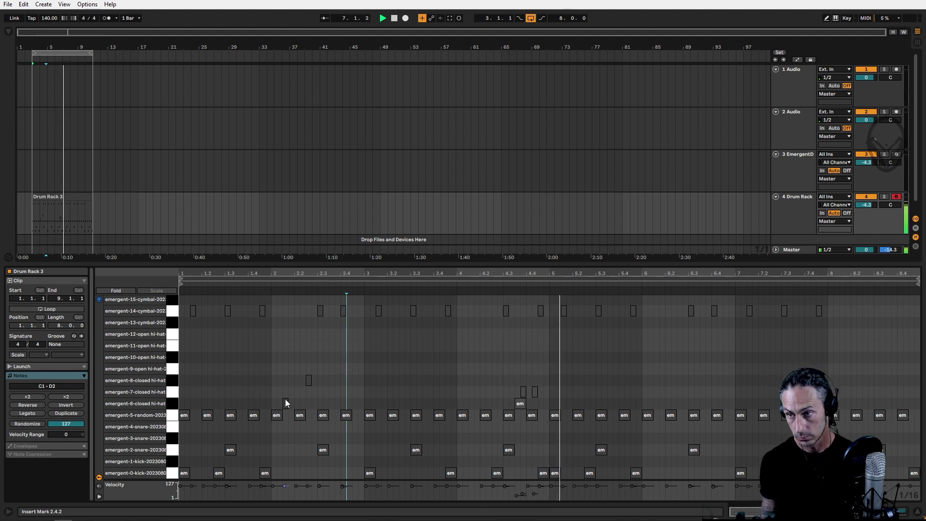
Step: Copy the bar 2 G#1 closed hi-hat to 3.3.3
drag(286, 402, 428, 383)
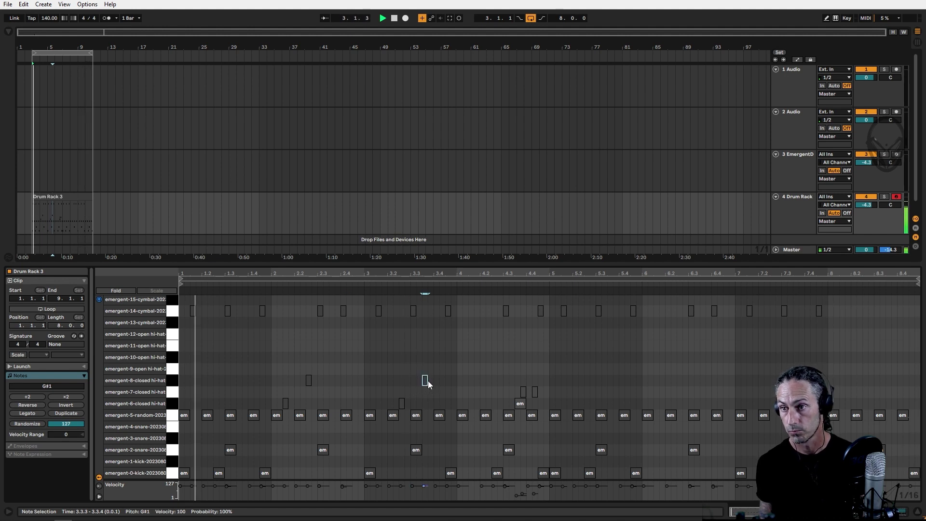
click(455, 379)
Step: Place an F#1 closed hi-hat at 2.4.3 with velocity 44, and set the velocity of the one at 2.1.3 to 46
double_click(384, 403)
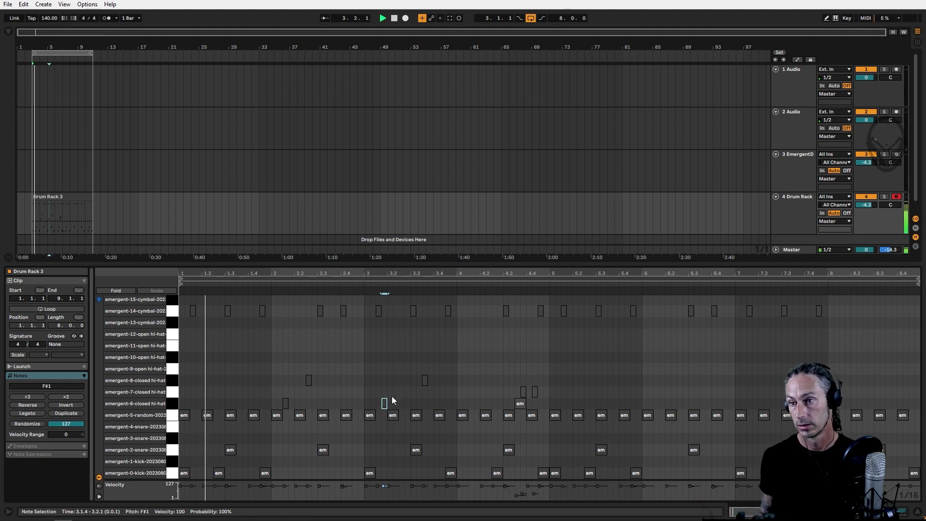
drag(383, 404, 356, 404)
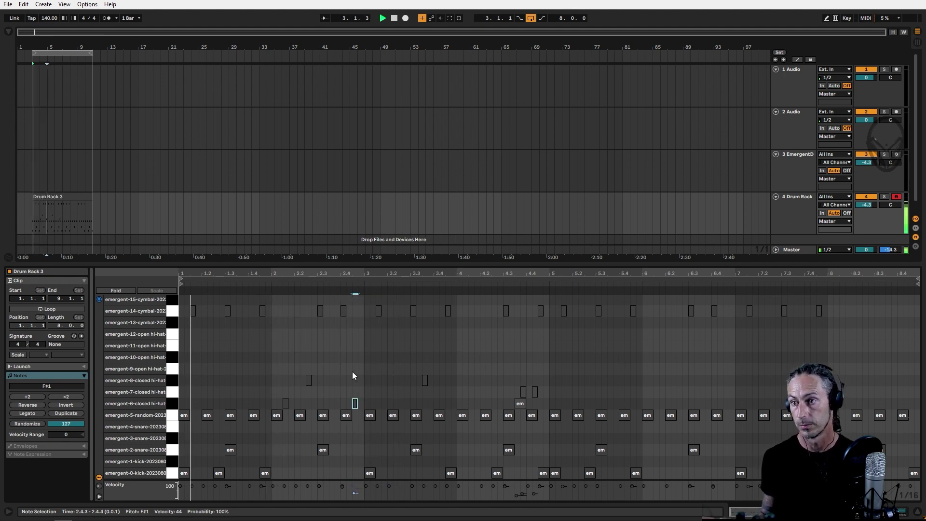
drag(286, 485, 287, 493)
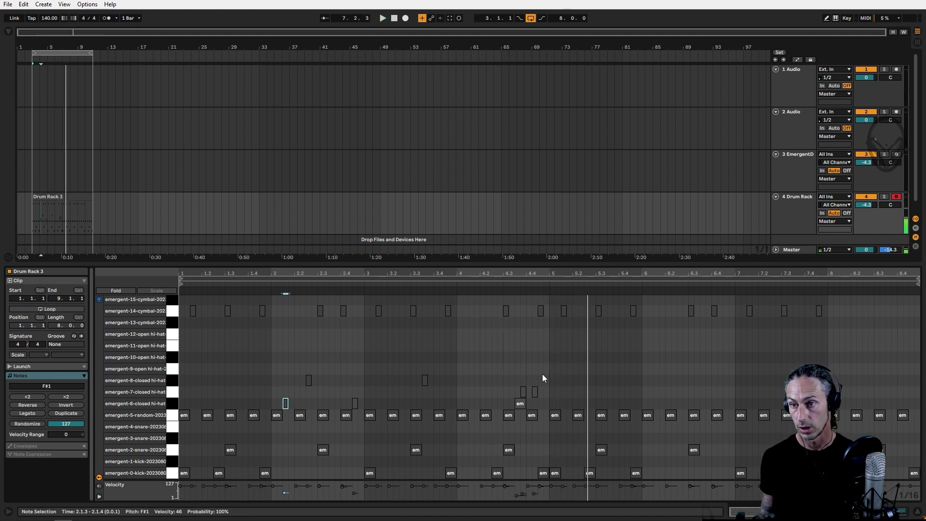
Step: Duplicate the closed hi-hats of bars 1–4 into bars 5–8, and set the velocity of all G#1 hits to 47
drag(548, 352, 183, 405)
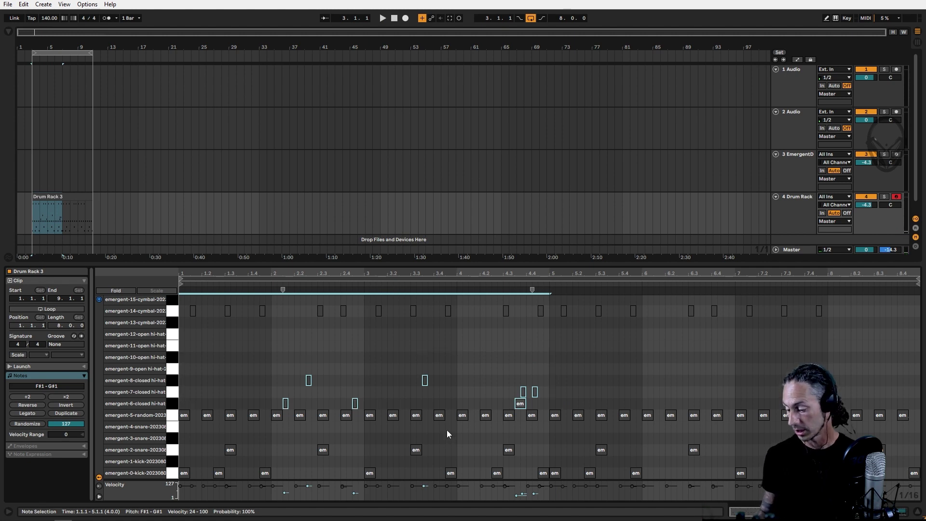
key(ctrl+d)
key(space)
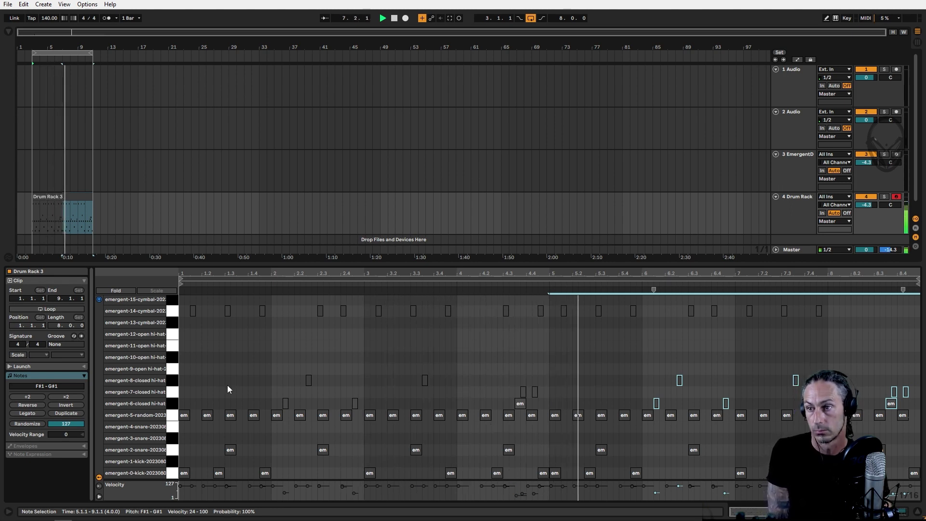
click(175, 381)
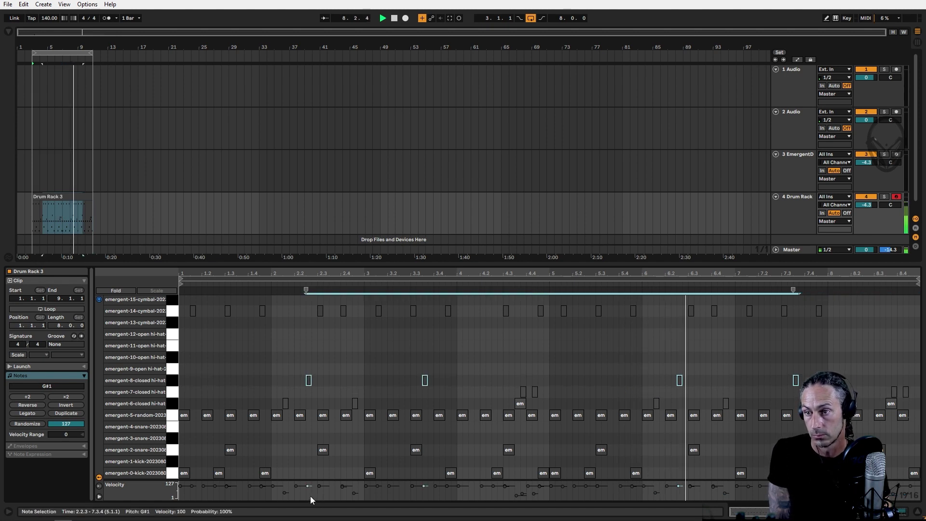
drag(309, 490, 308, 497)
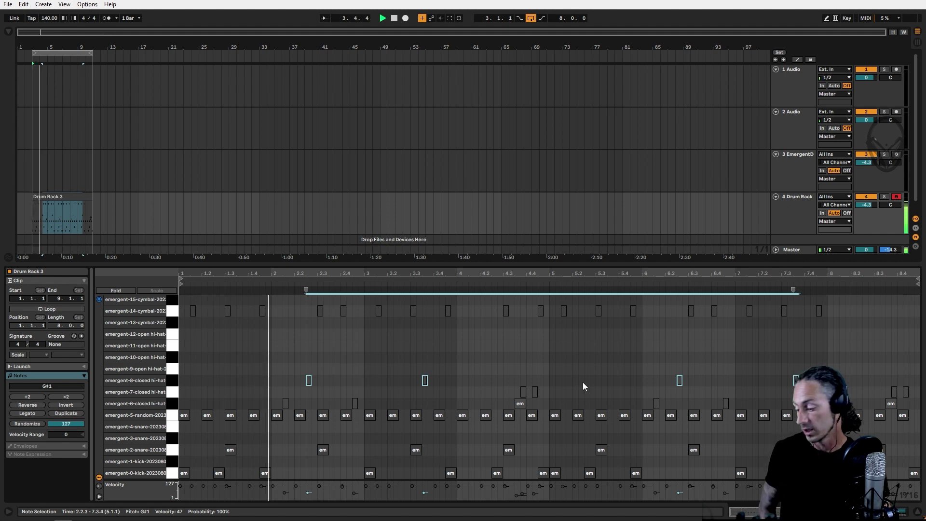
Step: Switch to Session View, enlarge the mixer area and show the devices of the 4 Drum Rack track
key(Tab)
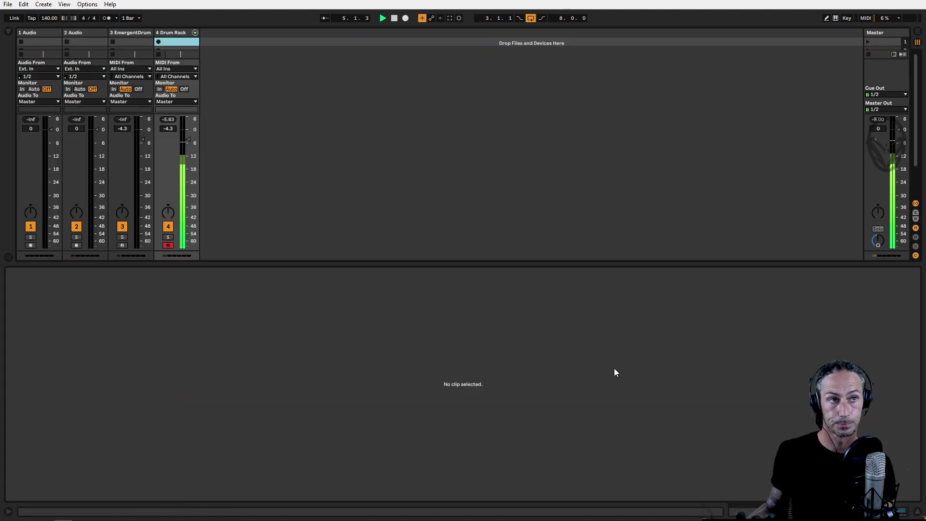
drag(337, 263, 330, 425)
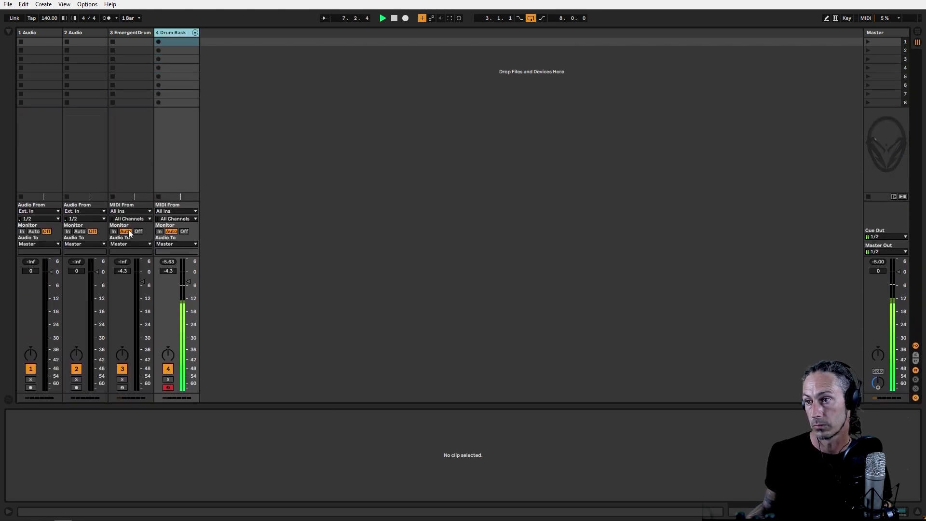
double_click(181, 32)
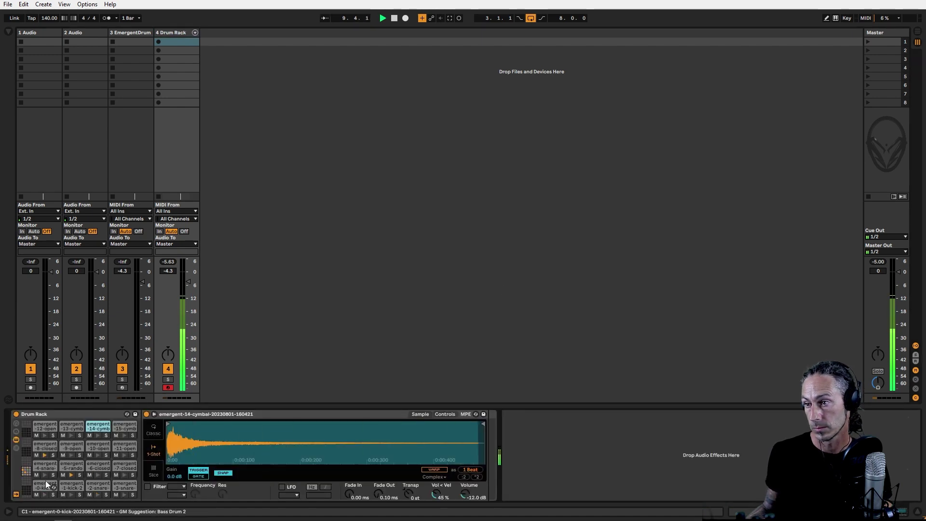
click(585, 459)
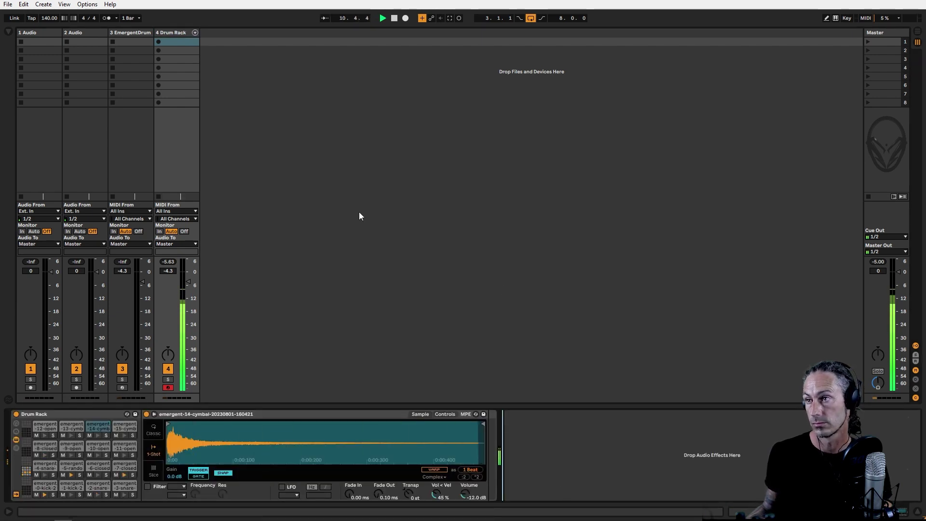
Step: Add the Compressor from the Dynamics audio effects after the Drum Rack on track 4
click(8, 31)
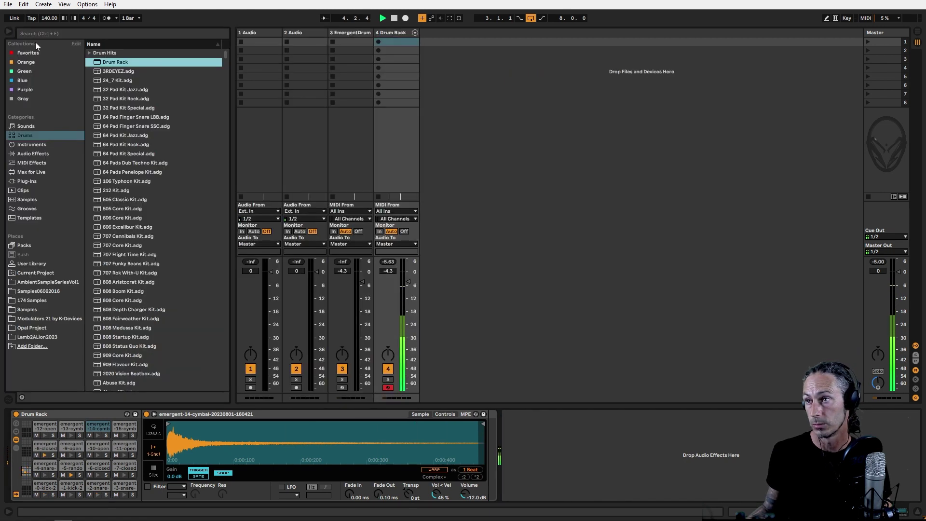
click(29, 152)
click(104, 71)
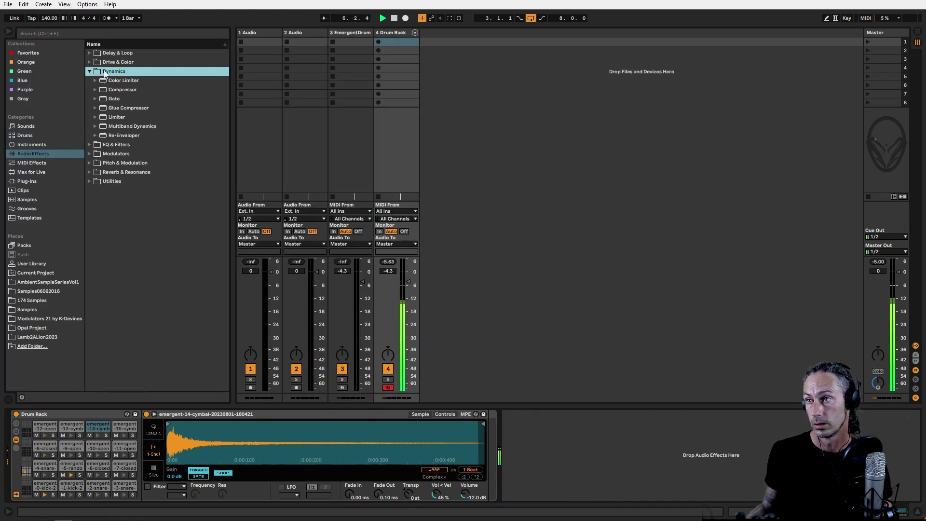
click(110, 91)
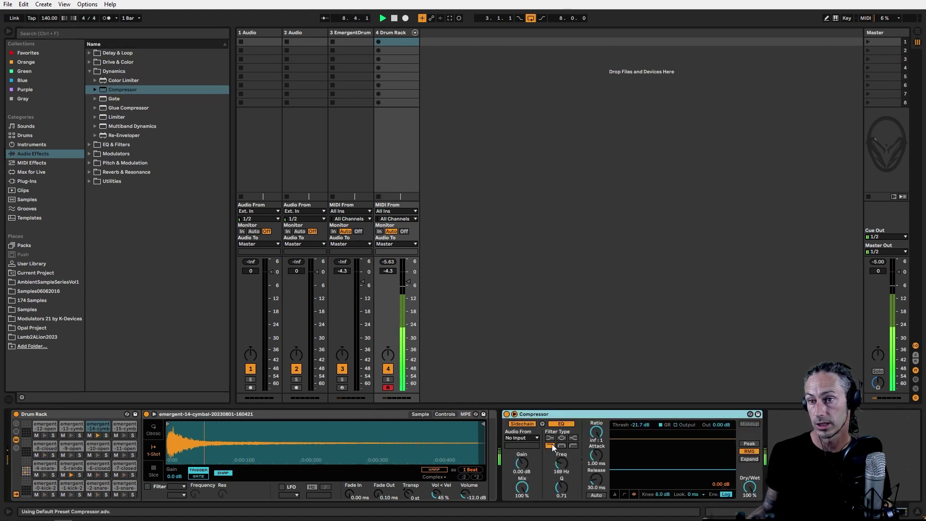
Step: Unfold the Drum Rack's chains in the mixer and group the chains F1 through D#2
click(415, 32)
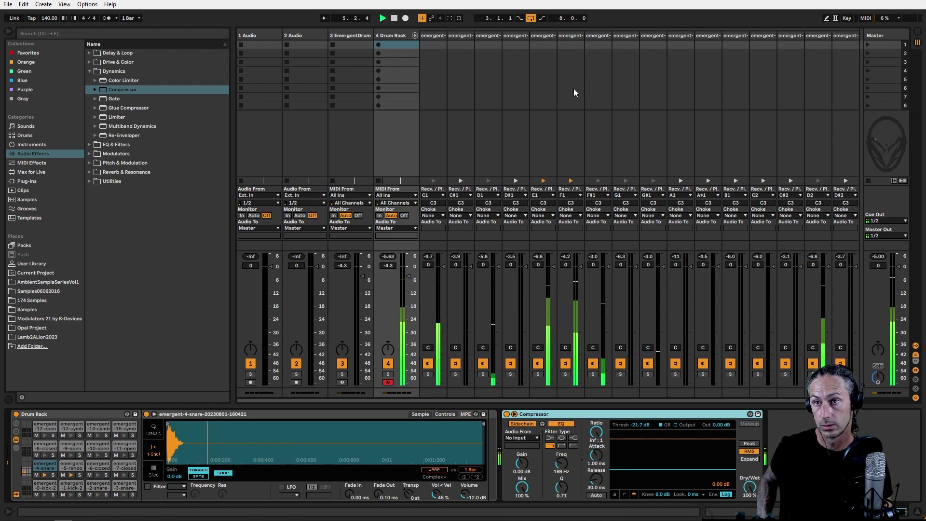
click(573, 35)
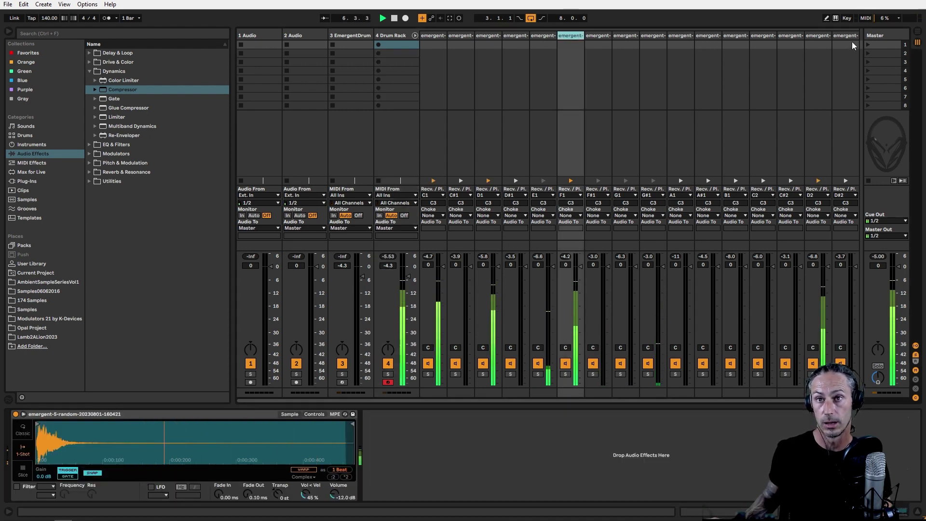
scroll(826, 38, right, 2)
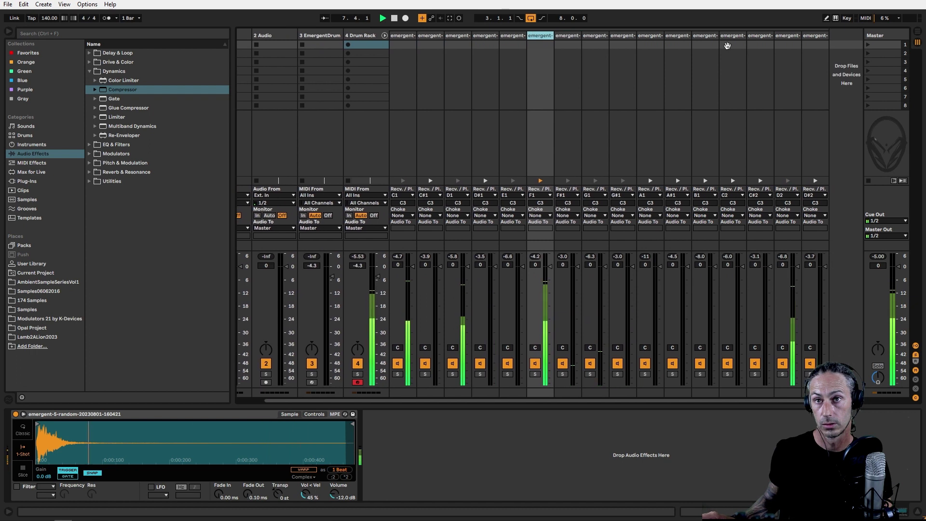
shift+click(788, 36)
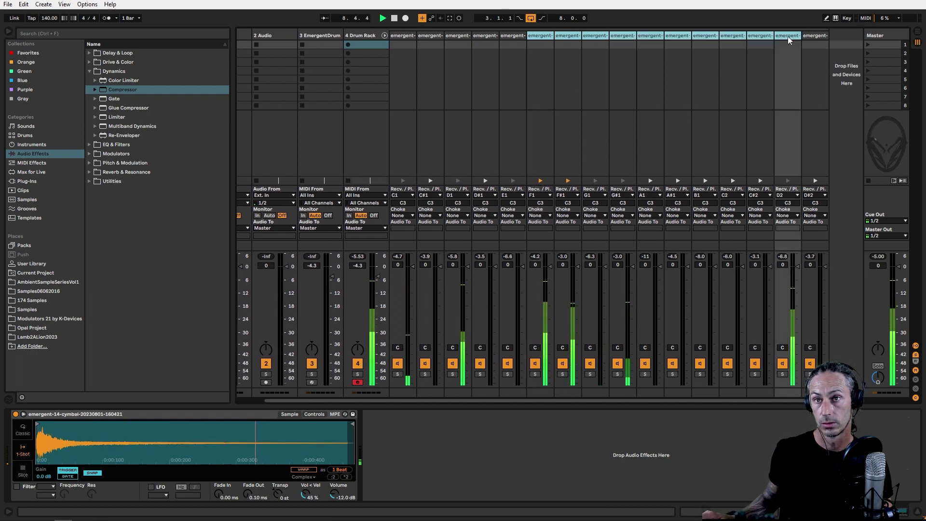
shift+click(811, 36)
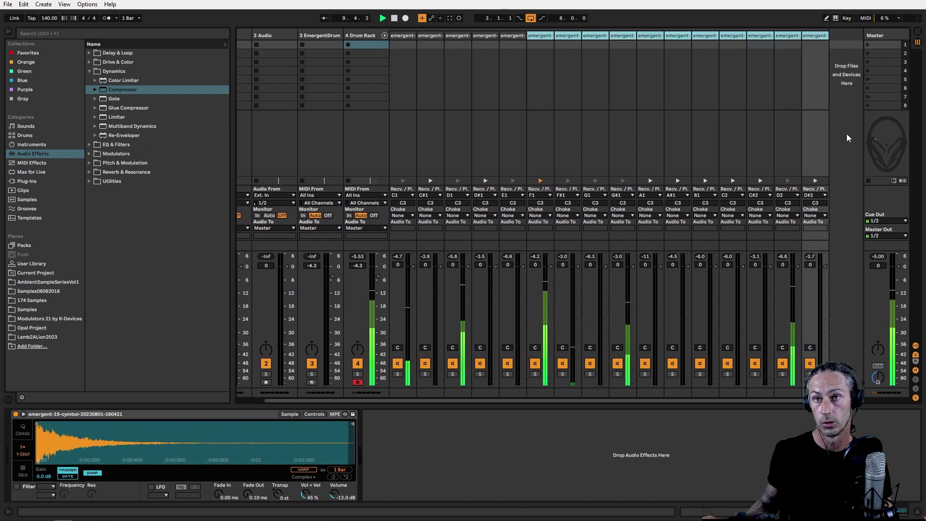
right_click(814, 39)
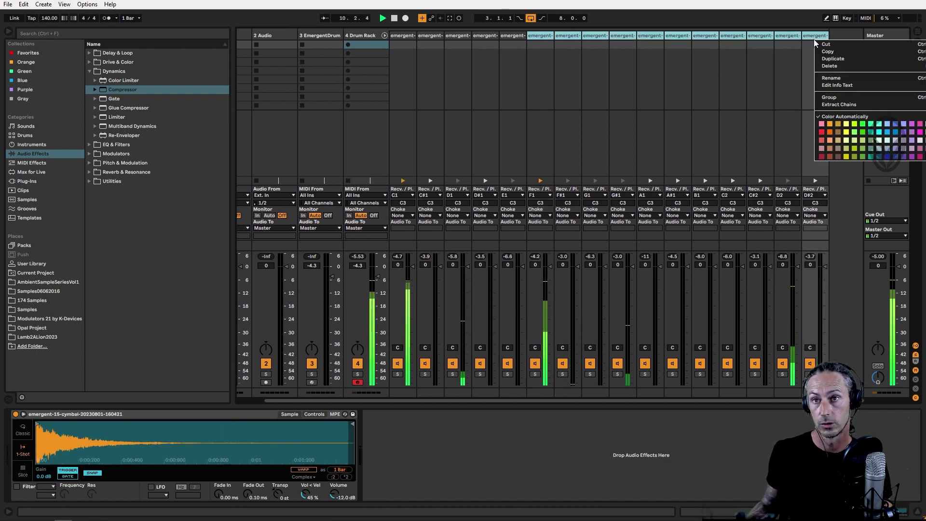
click(829, 97)
click(570, 36)
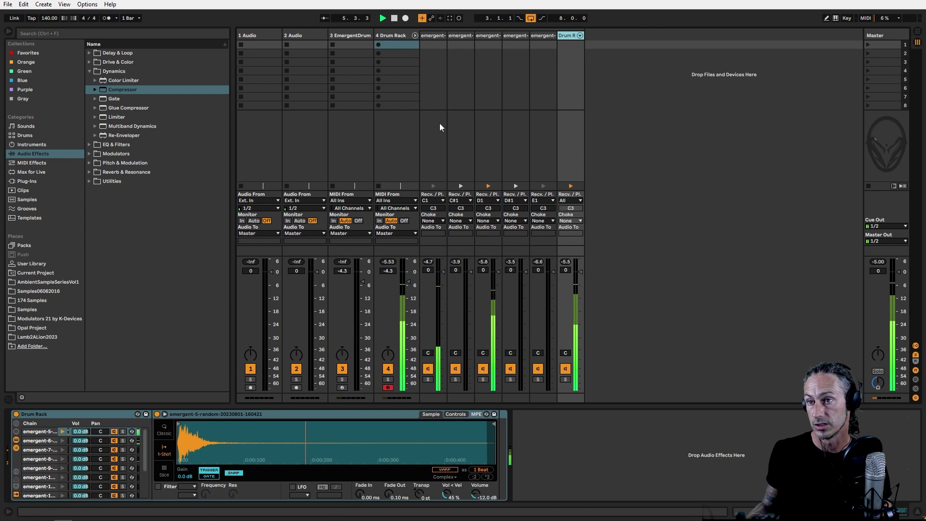
Step: Group the kick and snare chains C1 through E1 of the Drum Rack
click(432, 36)
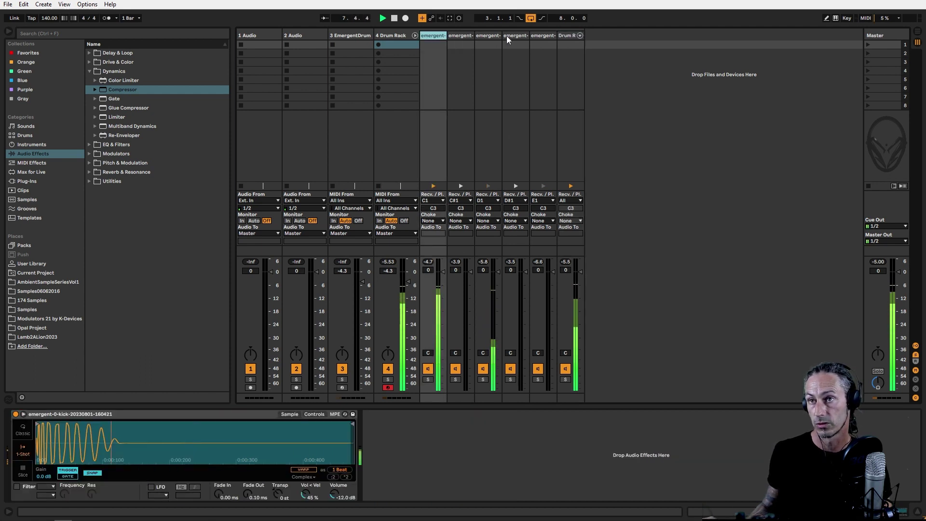
shift+click(544, 35)
right_click(544, 35)
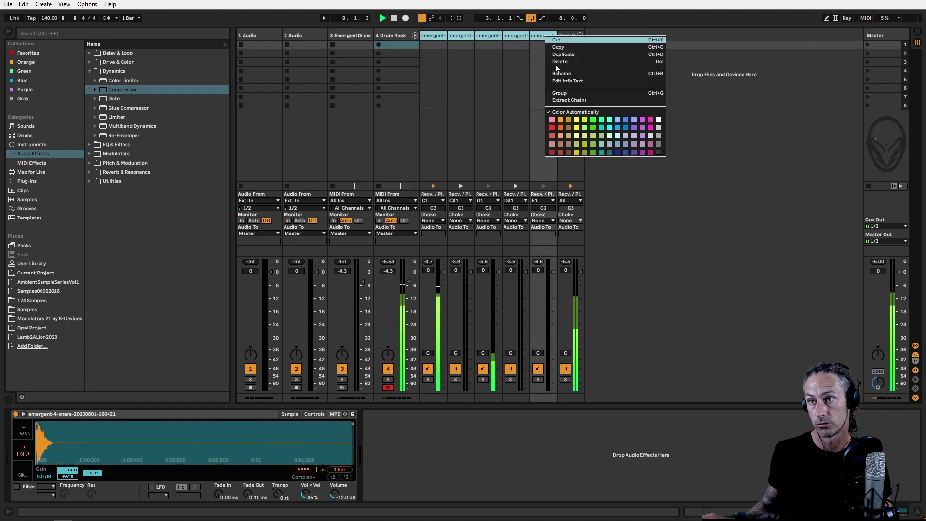
click(564, 92)
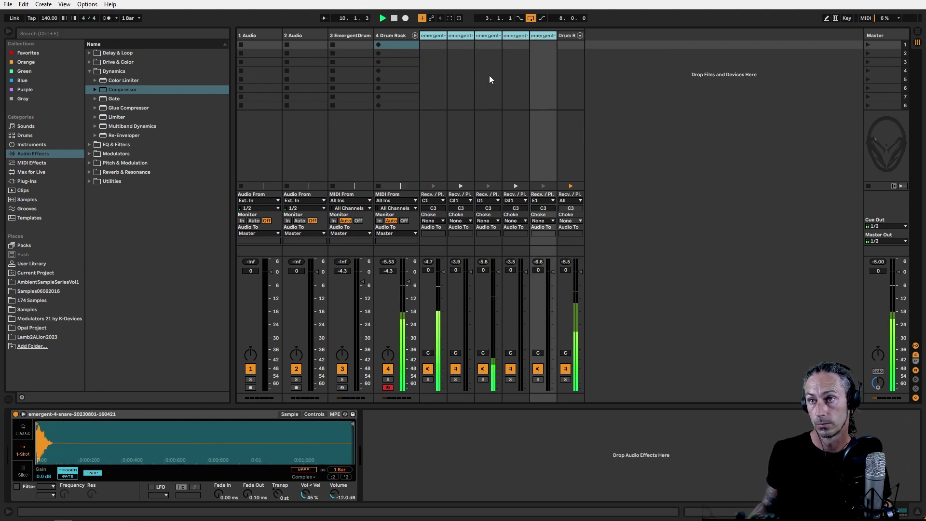
Step: Rename the new kick and snare chain group to KickSn
key(ctrl+r)
text(K)
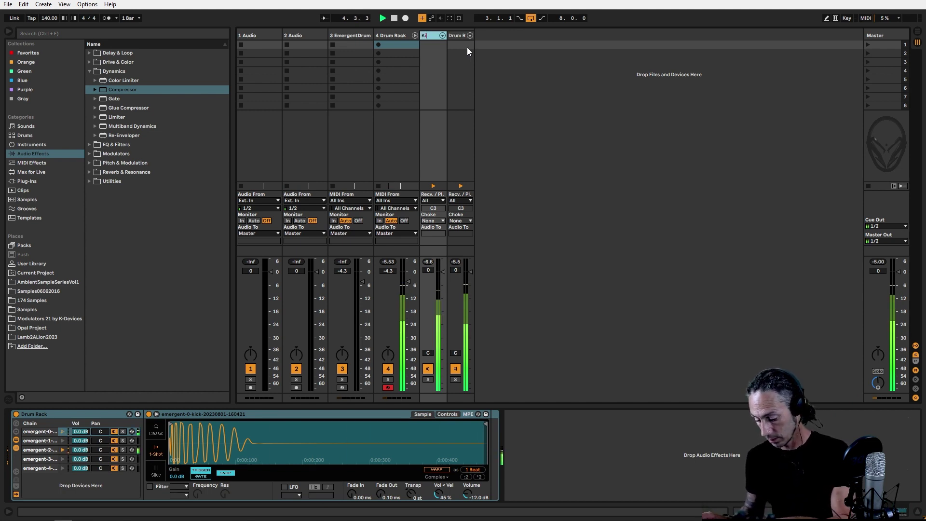
text(i)
key(BackSpace)
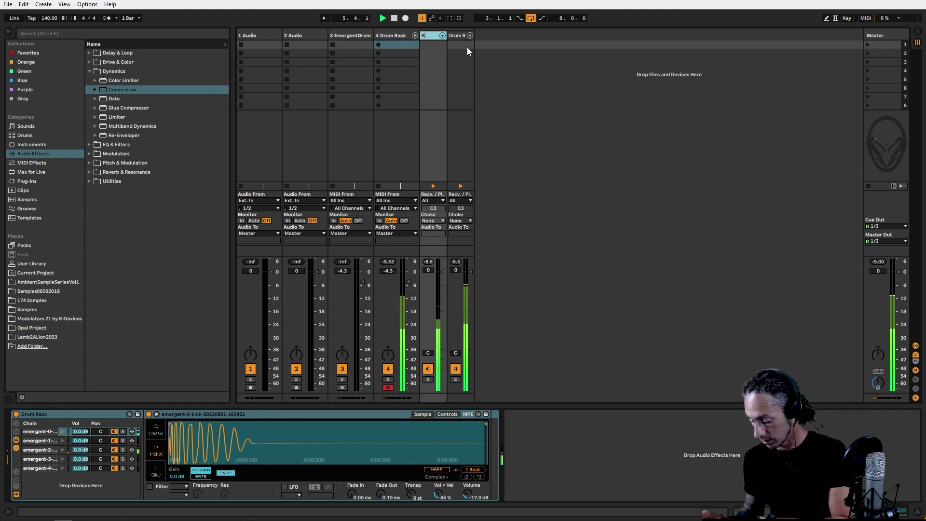
text(ickSn)
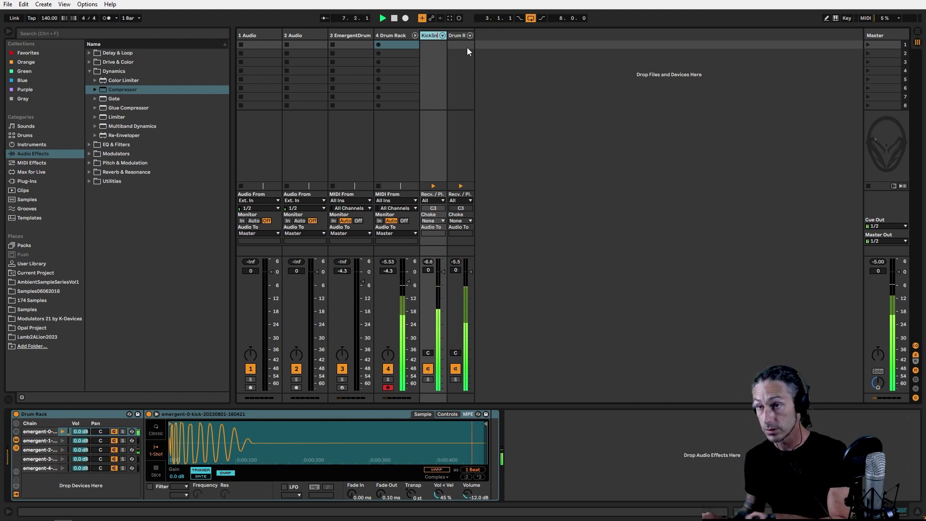
key(Return)
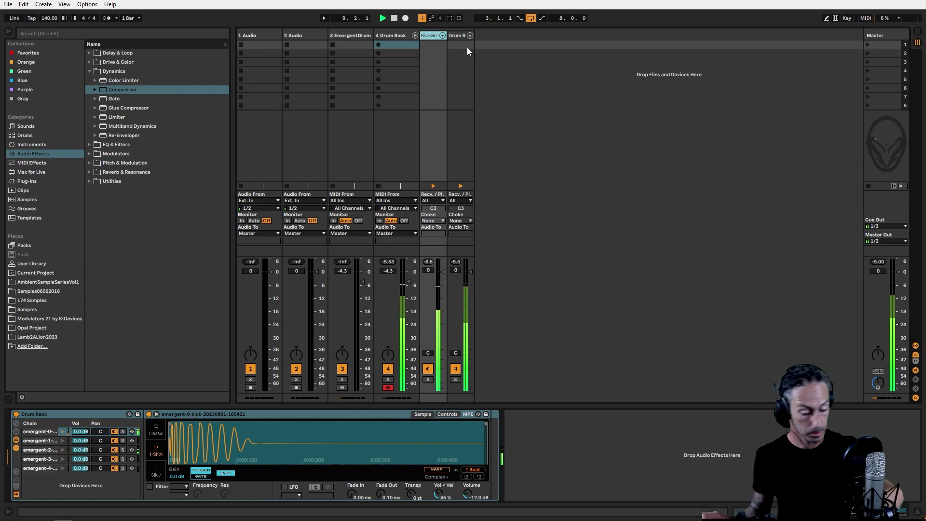
Step: Rename the other chain group, holding the random, hi-hat and cymbal samples, to CymsGRP
click(458, 36)
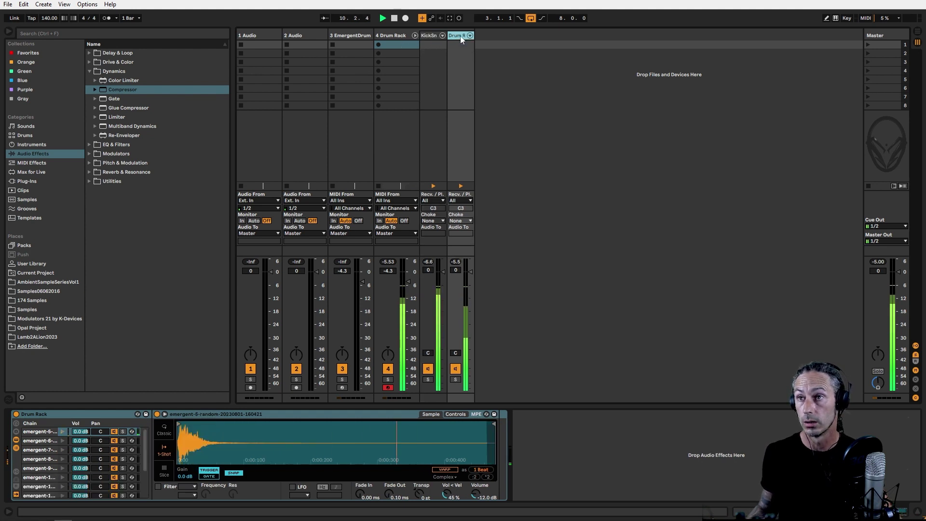
key(ctrl+r)
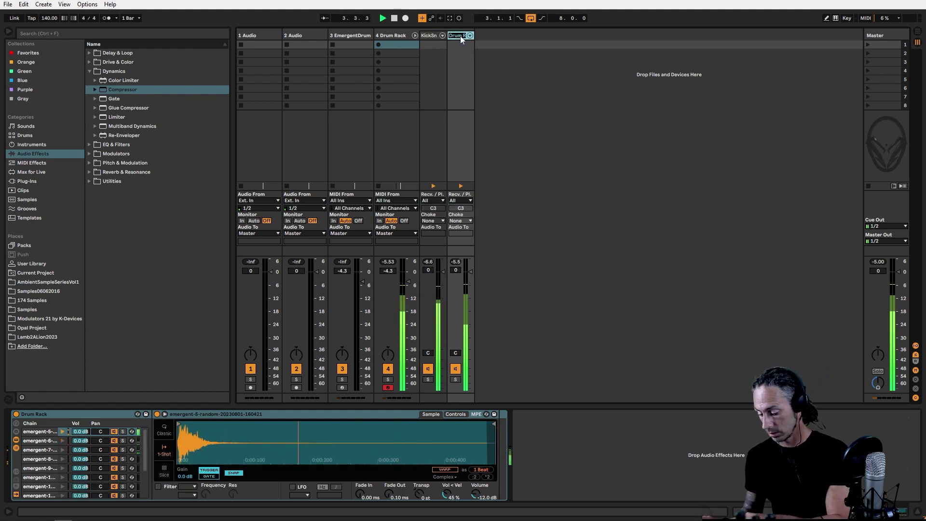
text(CymsGRP)
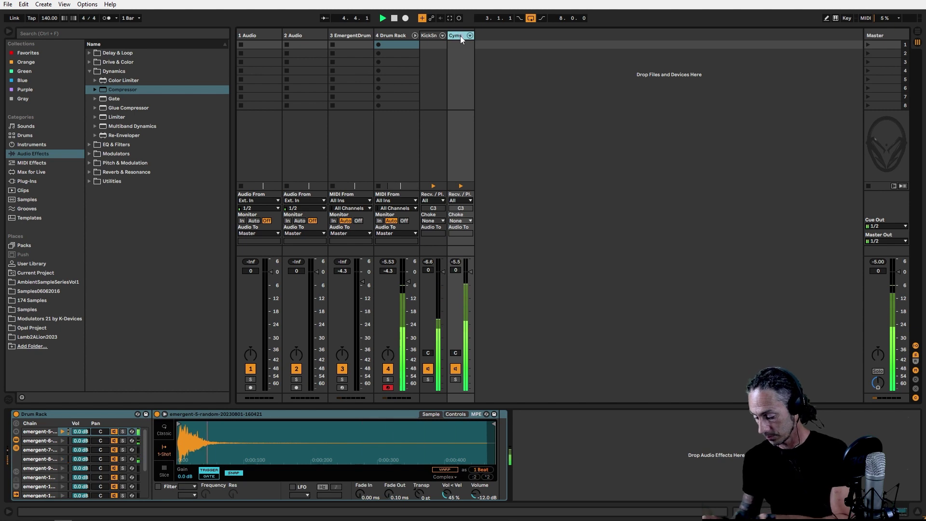
key(Return)
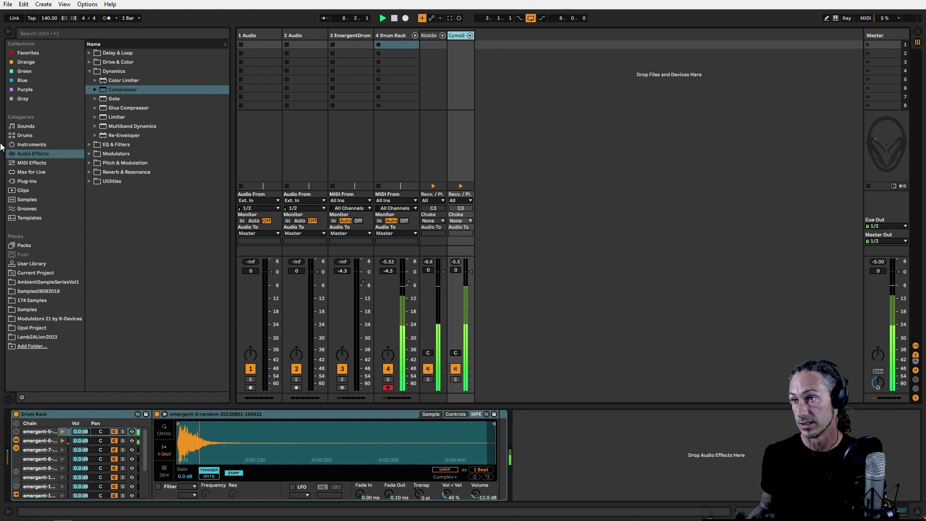
Step: Add a Compressor to the CymsGRP chain, sidechain it from the Drum Rack's KickSnGRP Pre FX and set the threshold to -29.4 dB
drag(121, 92, 518, 454)
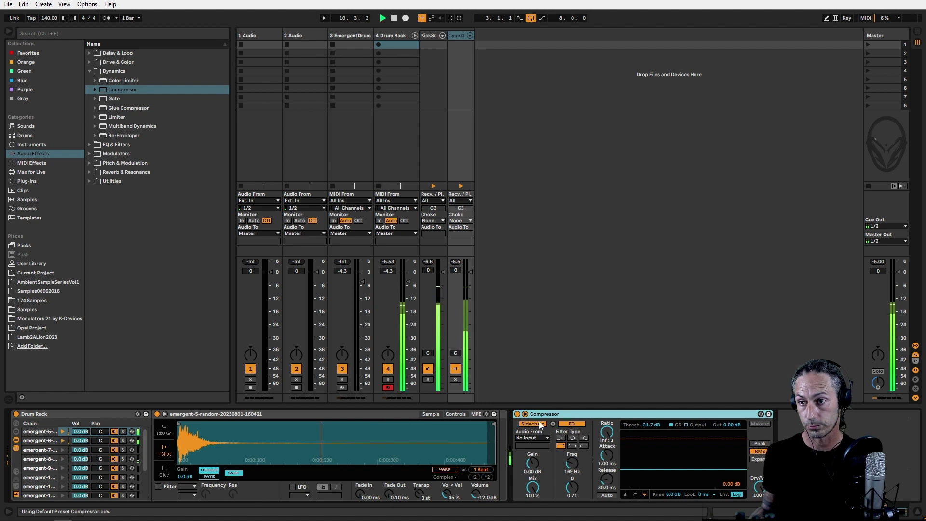
click(531, 439)
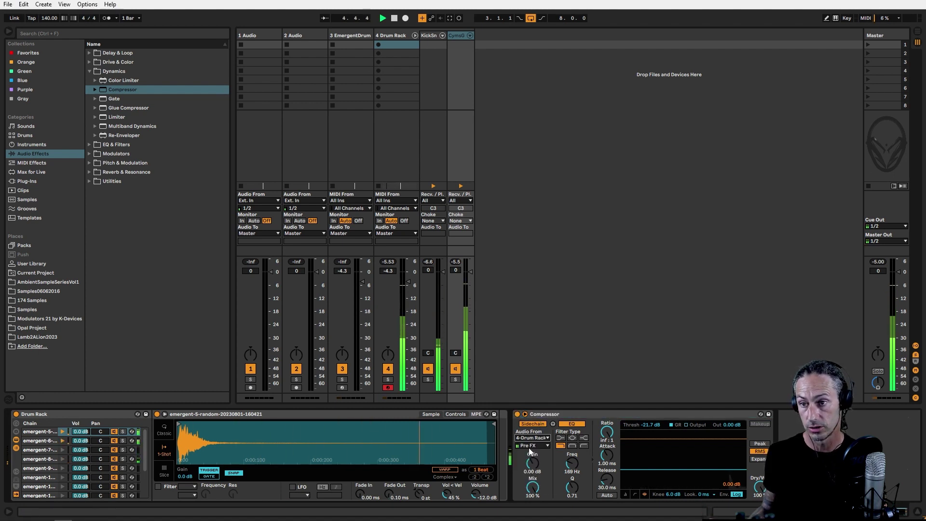
click(529, 446)
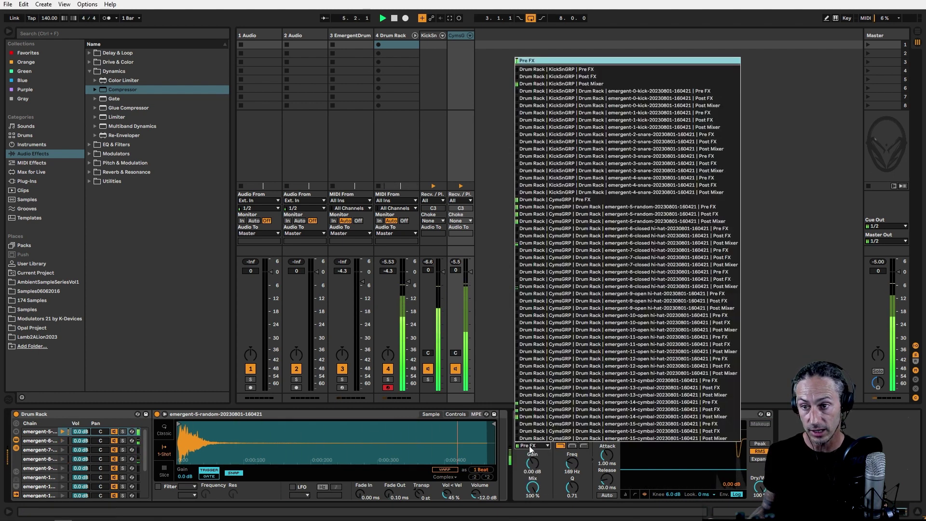
click(559, 70)
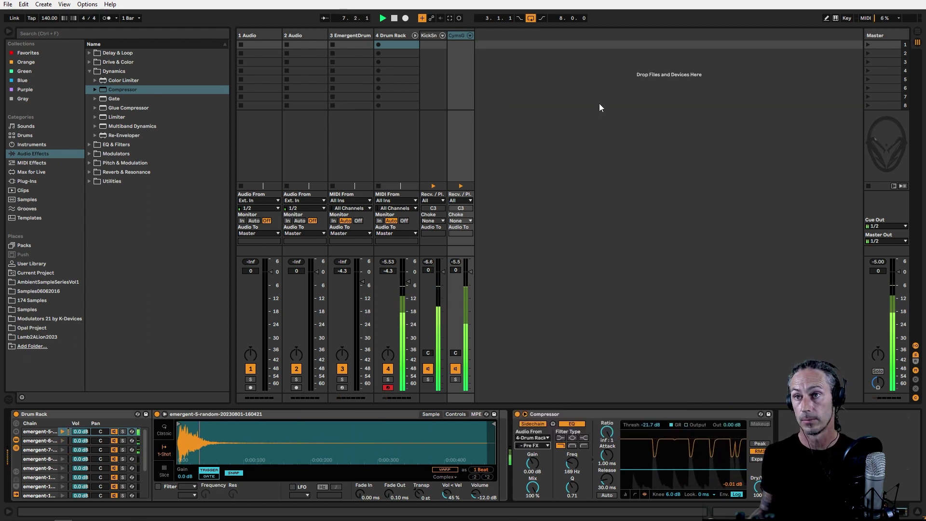
drag(641, 469, 641, 474)
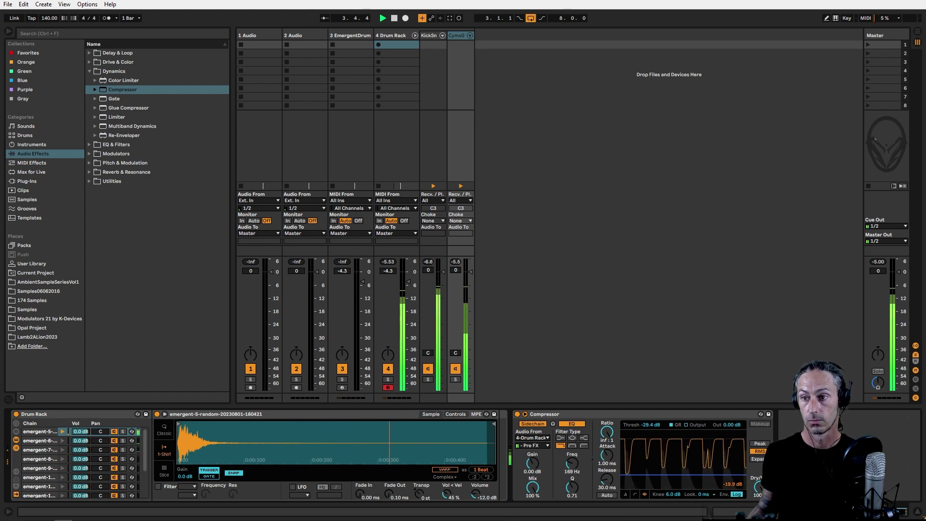
Step: Add a Reverb after the Compressor on CymsGRP and set its dry/wet to 24%
click(89, 172)
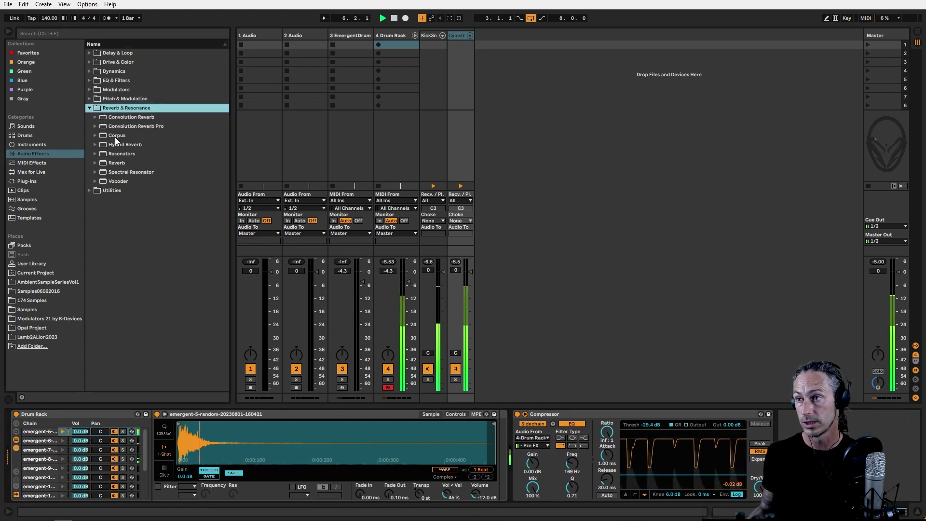
click(115, 164)
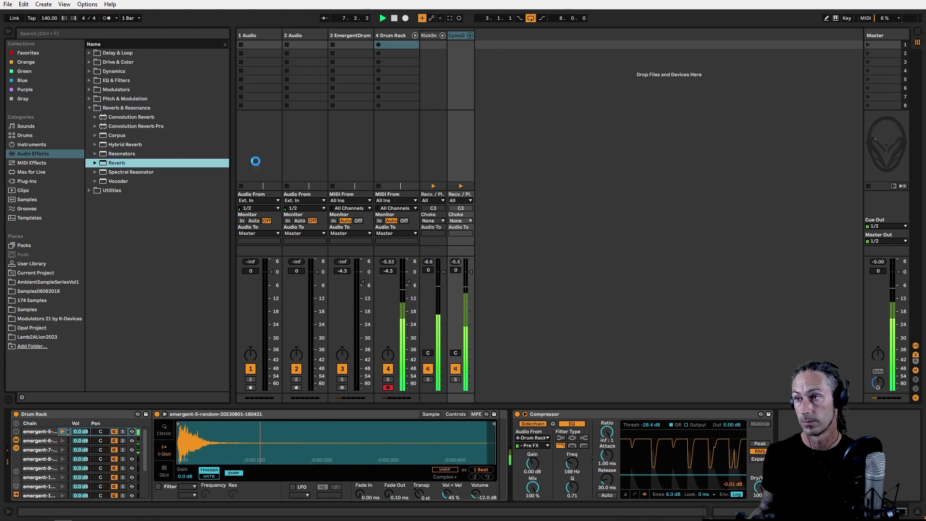
drag(116, 163, 673, 496)
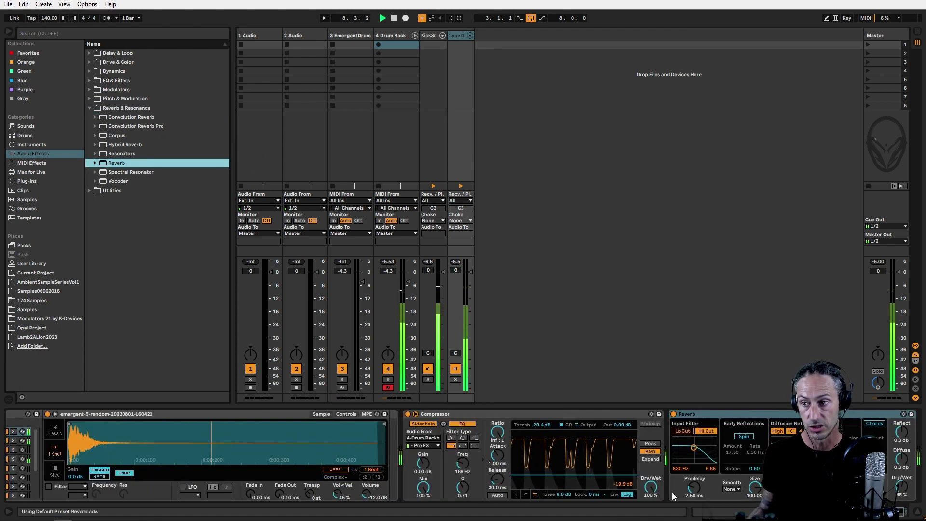
drag(901, 487, 901, 504)
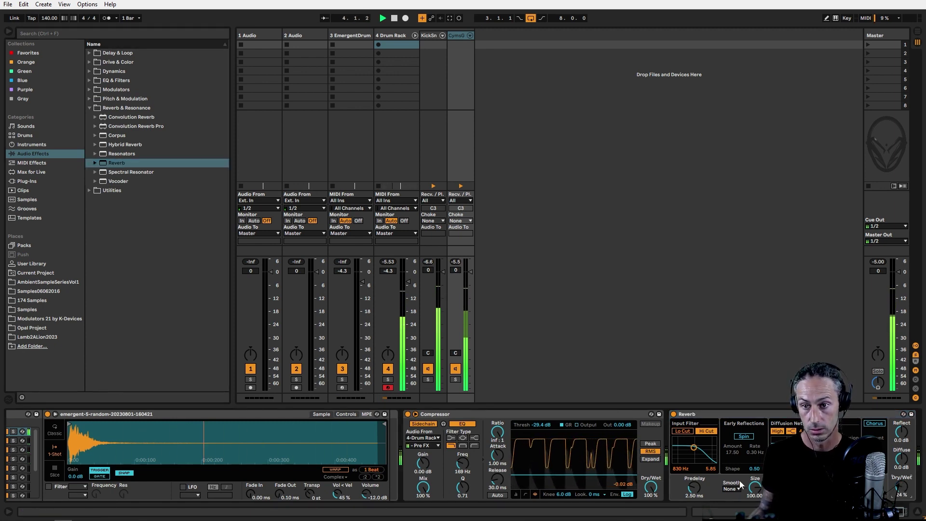
Step: Enable the low cut and disable the high cut in the Reverb's input filter, and set its size to 500
click(683, 430)
click(707, 431)
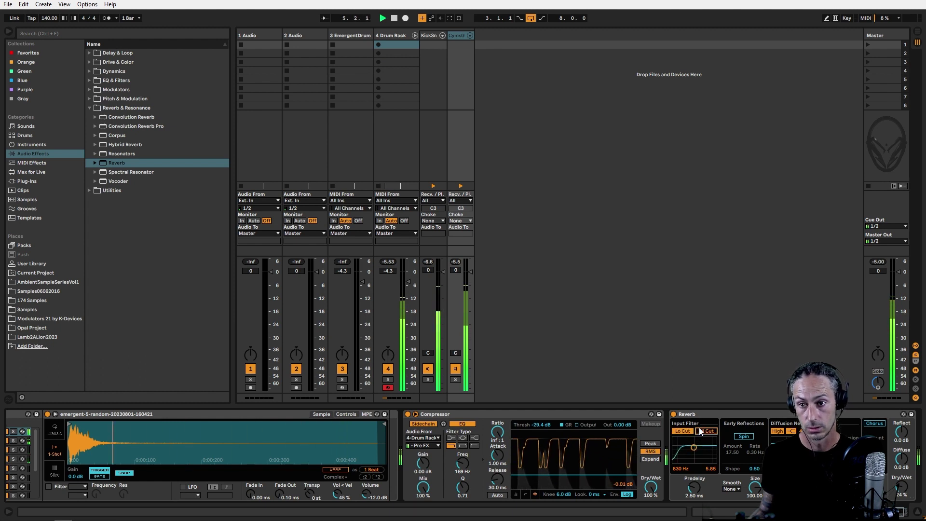
click(746, 436)
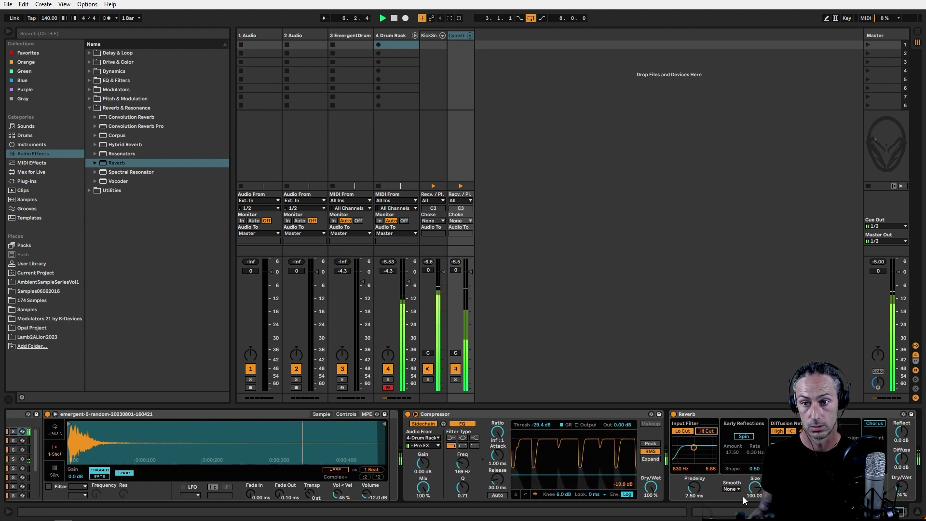
drag(754, 487, 755, 463)
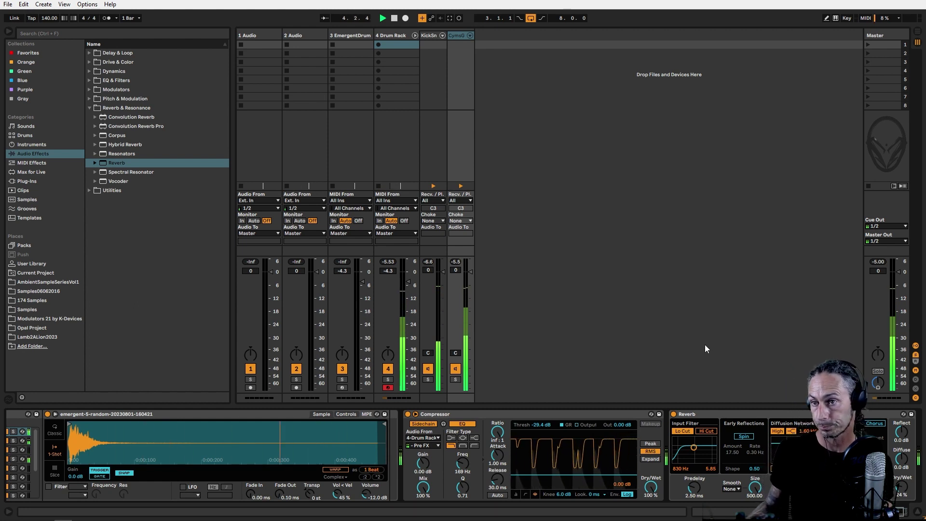
Step: Unfold the KickSn group in the mixer and transpose the D1 snare sample by +3 st
click(439, 36)
click(442, 35)
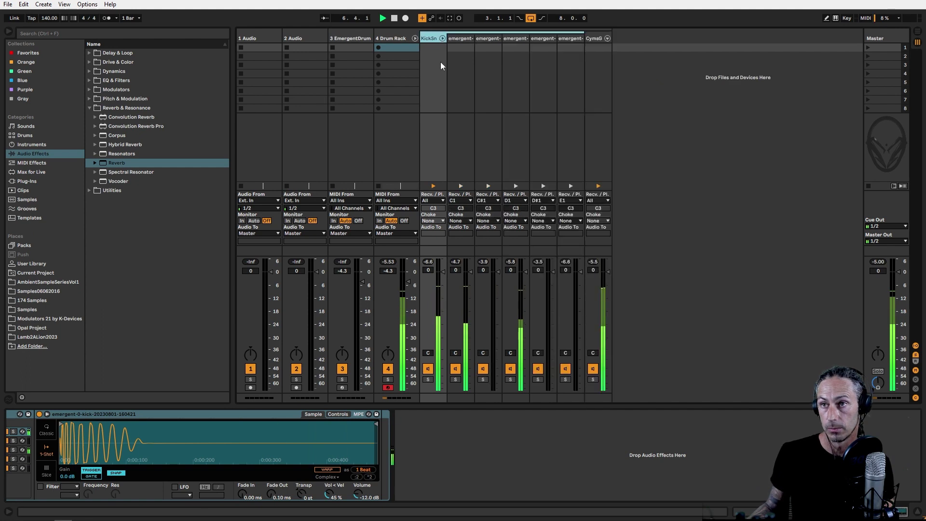
click(517, 38)
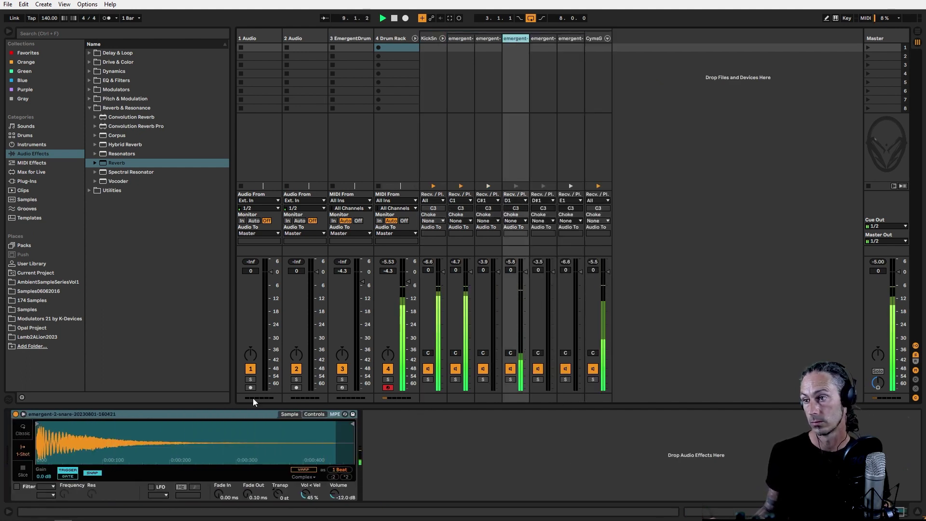
drag(286, 496, 287, 491)
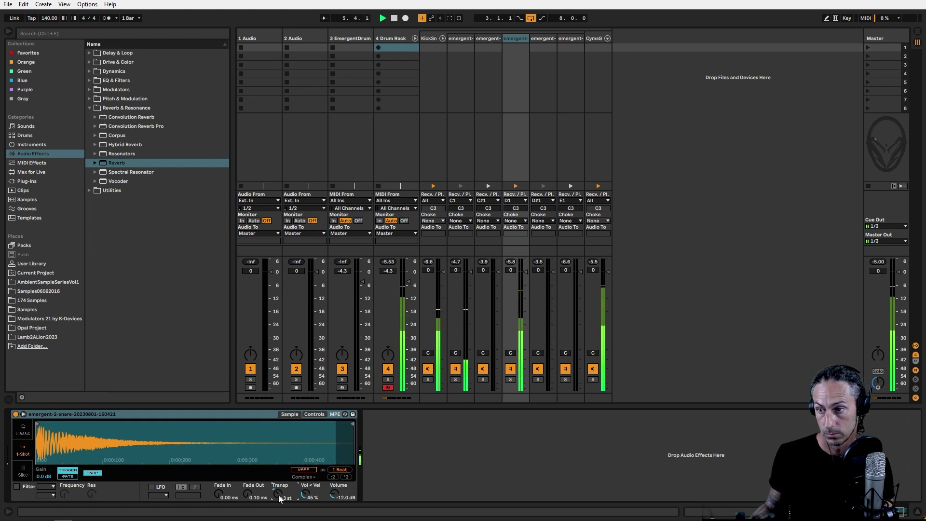
Step: Enable the D1 snare's filter with the OSR circuit, set its drive to 4.57 dB and the chain volume to -2.3 dB
click(18, 487)
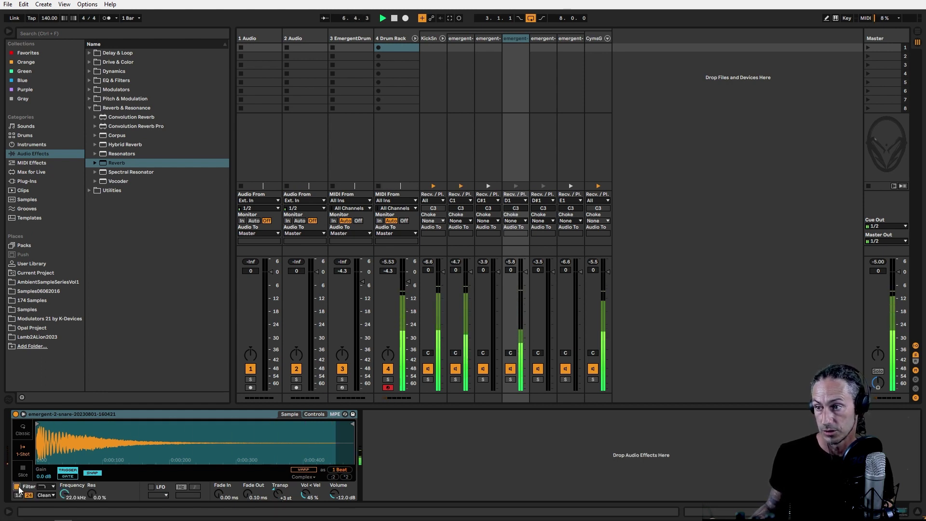
click(46, 495)
click(50, 475)
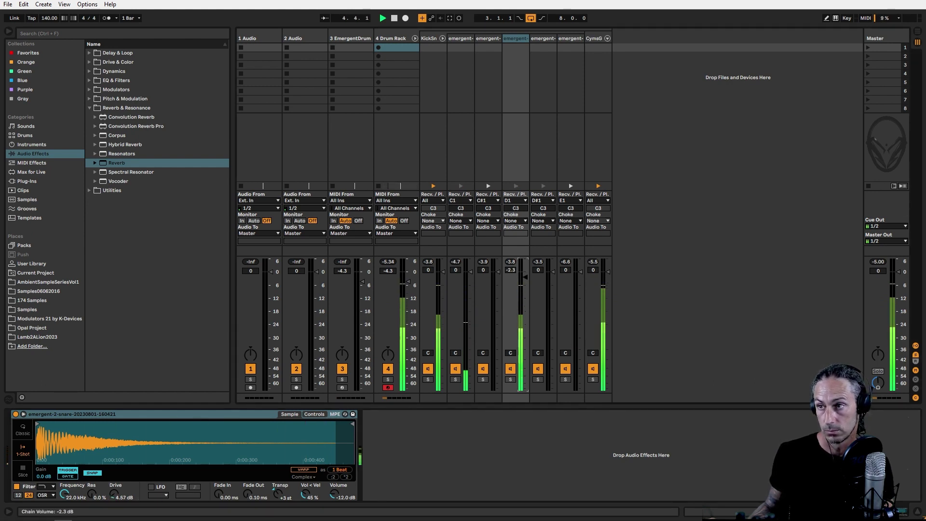
Step: Add an EQ Eight to the D1 snare chain and shape band 1 as a low cut at about 61 Hz
click(91, 78)
click(119, 110)
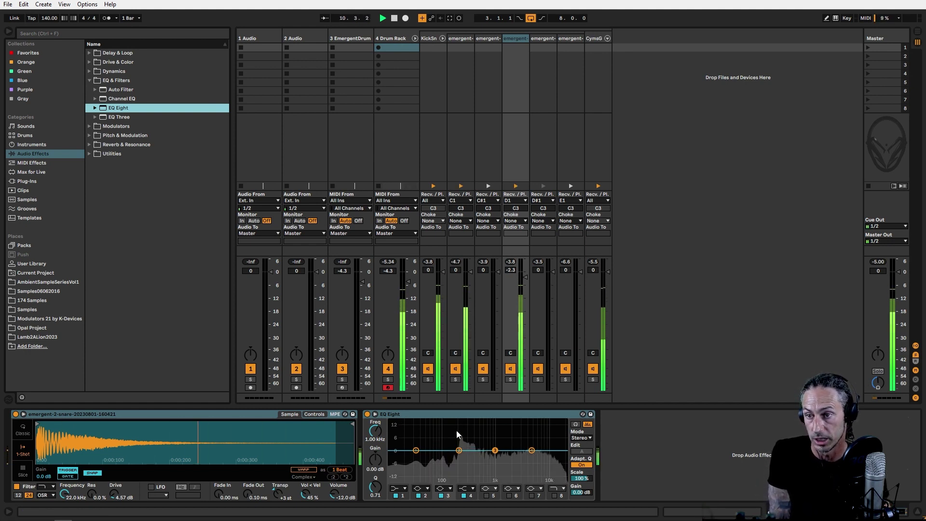
click(394, 488)
click(396, 432)
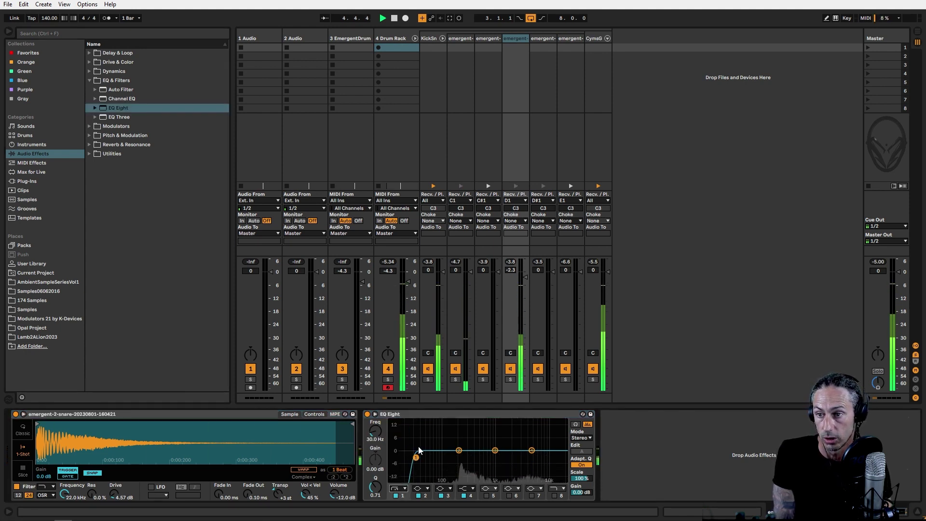
drag(417, 462, 421, 459)
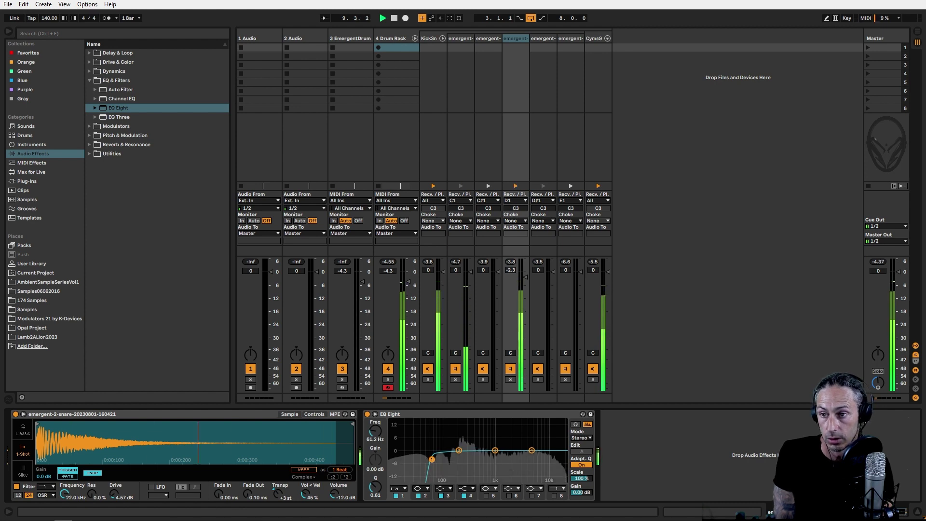
Step: Boost band 2, dip band 3 and raise band 4 by 2.65 dB at 1.56 kHz in the snare's EQ Eight, and lower its output gain
drag(431, 459, 464, 443)
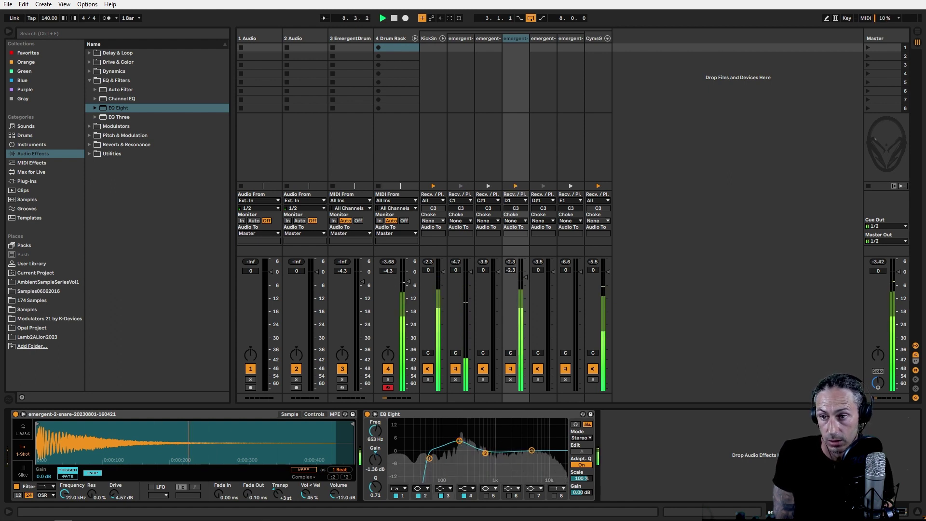
drag(486, 453, 506, 445)
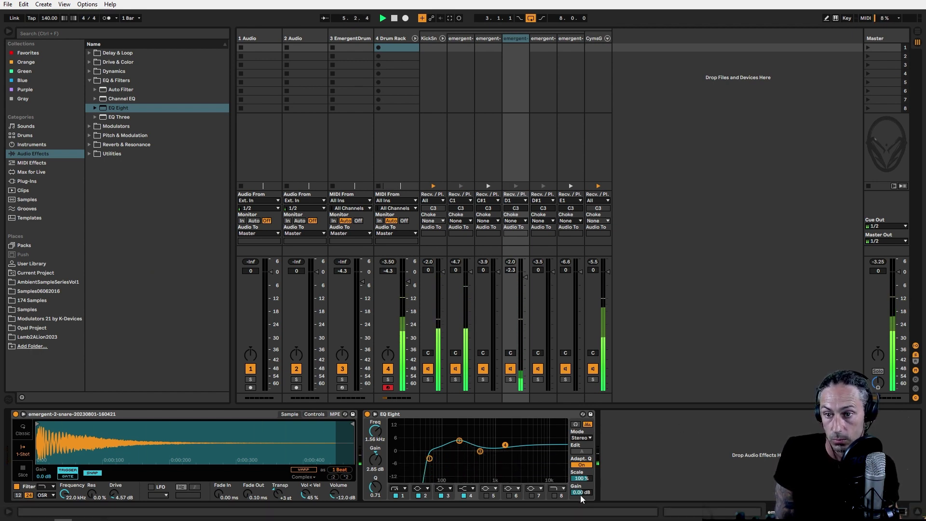
drag(581, 492, 581, 504)
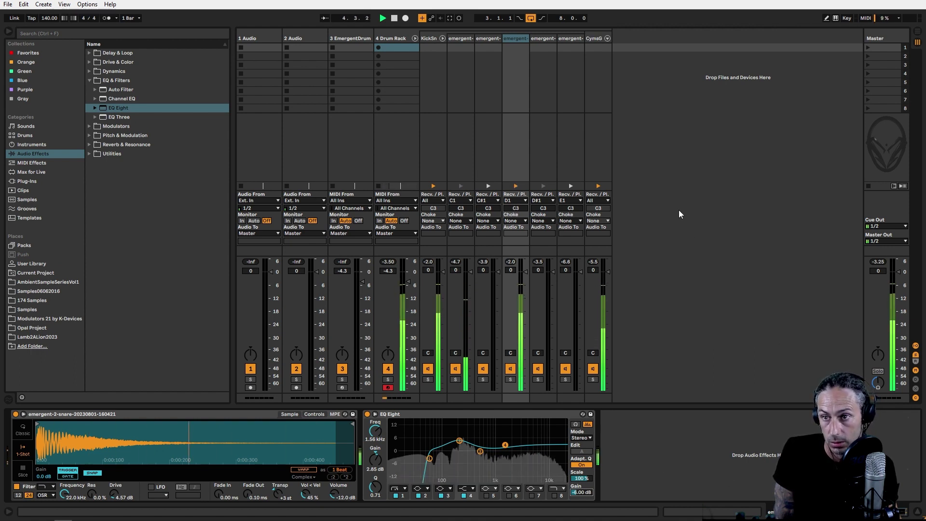
Step: Set the CymsGRP chain volume to -3.3 dB and insert an EQ Eight between its Compressor and Reverb
drag(607, 281, 607, 281)
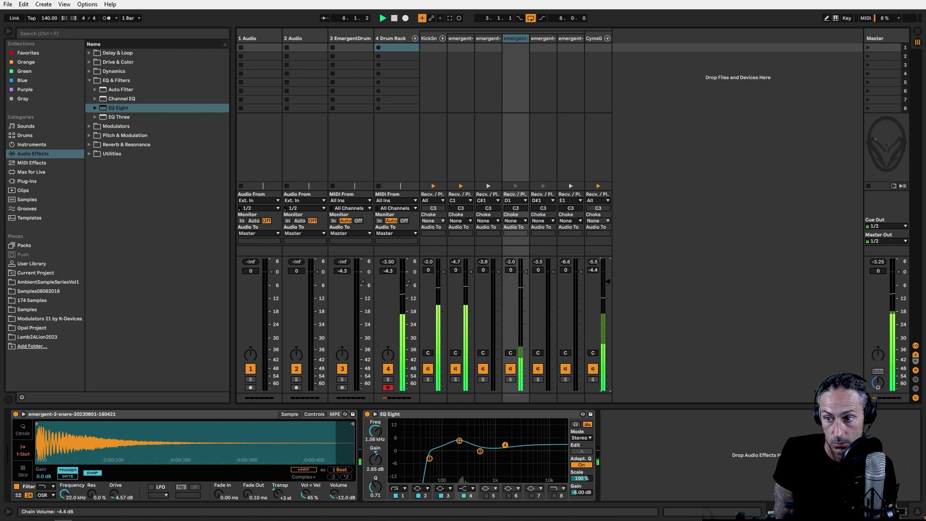
drag(607, 281, 607, 280)
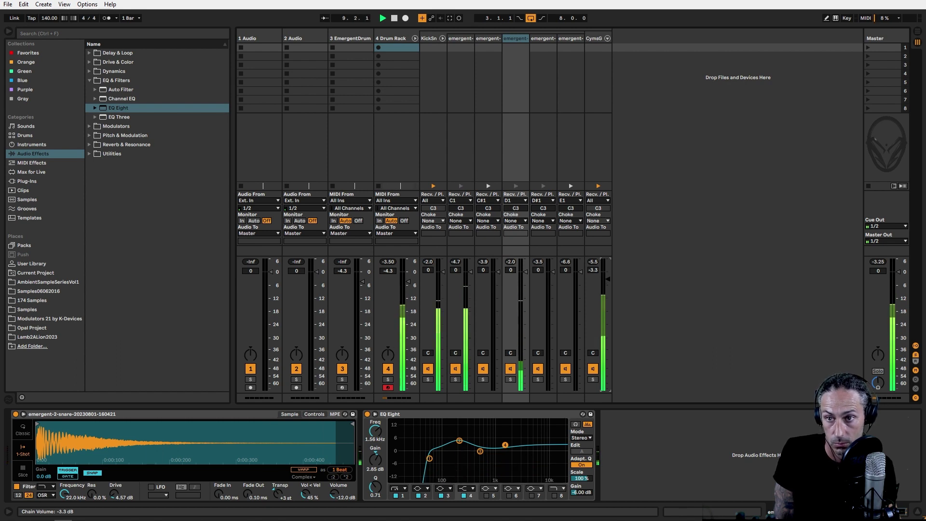
click(595, 38)
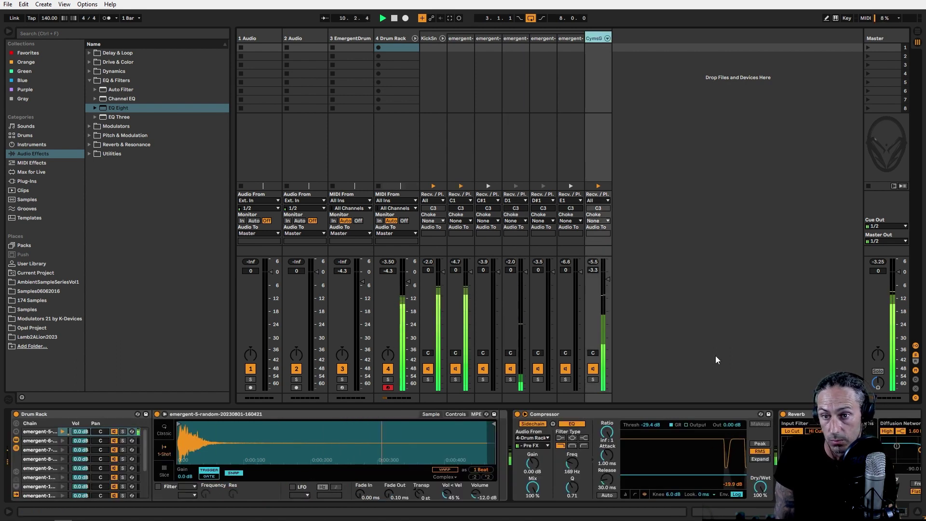
click(793, 414)
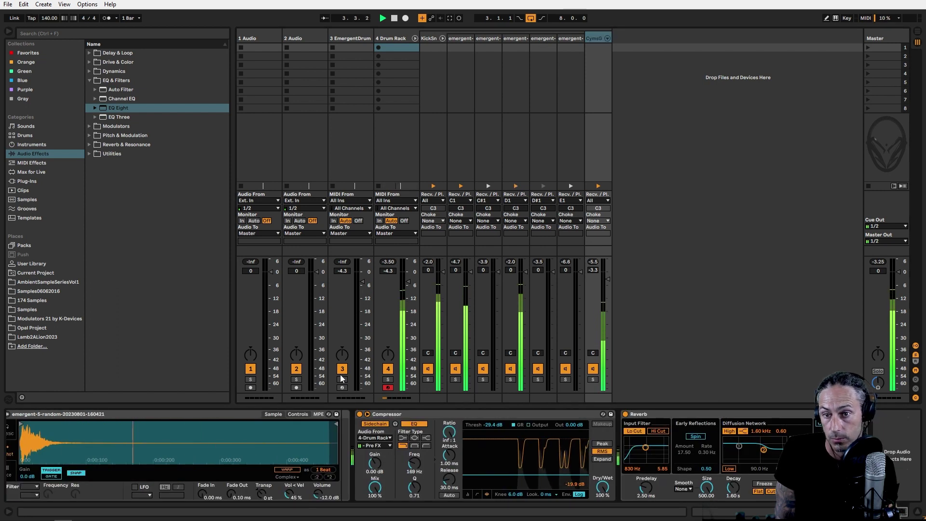
drag(119, 107, 635, 496)
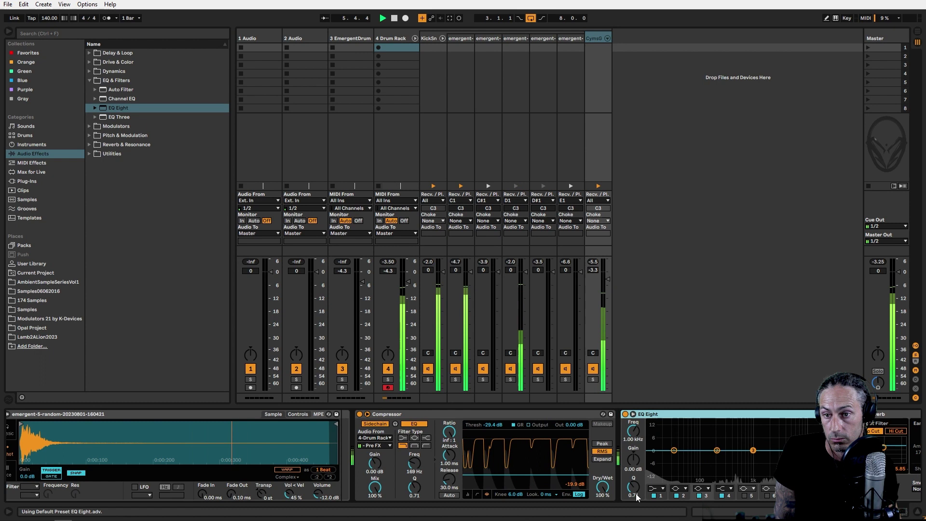
Step: Shape band 1 of the CymsGRP EQ Eight as a low cut at 375 Hz with Q 0.45, and take CymsGRP out of solo
click(674, 450)
drag(673, 450, 676, 453)
click(656, 488)
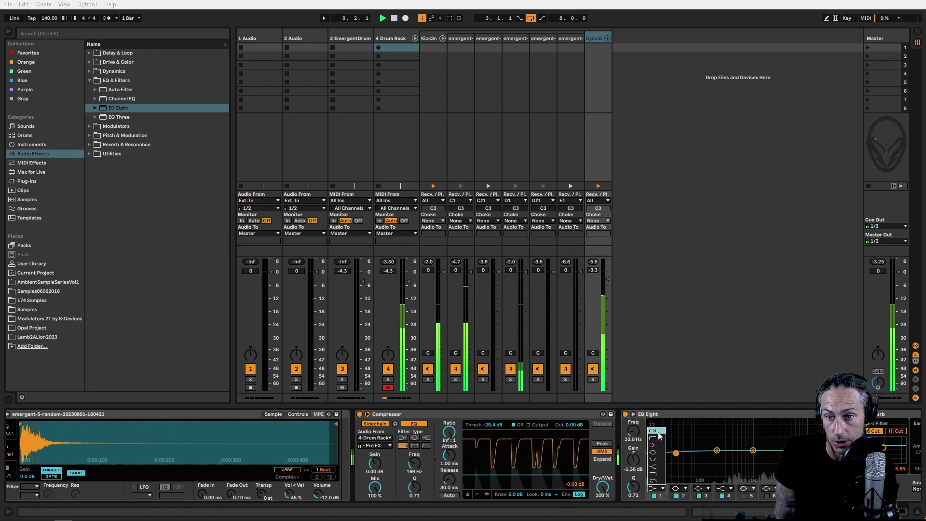
click(656, 431)
drag(702, 463, 730, 465)
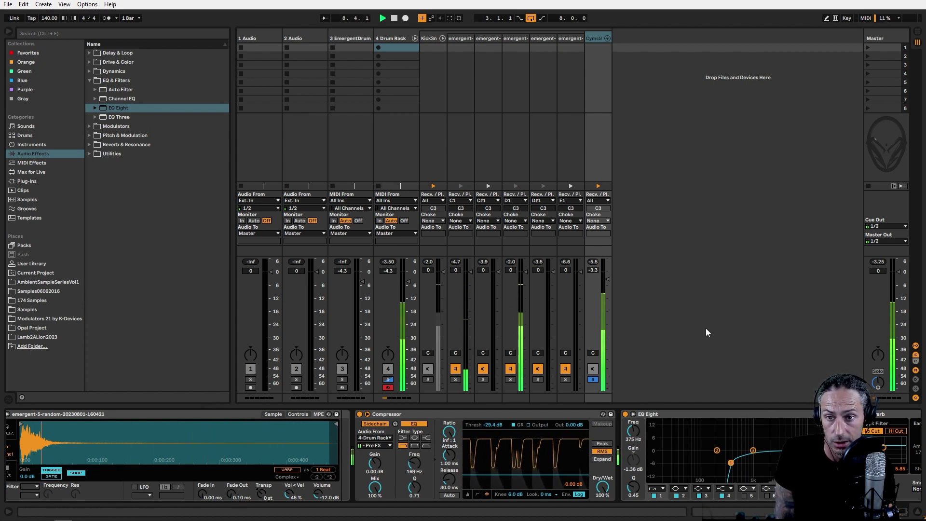
click(594, 379)
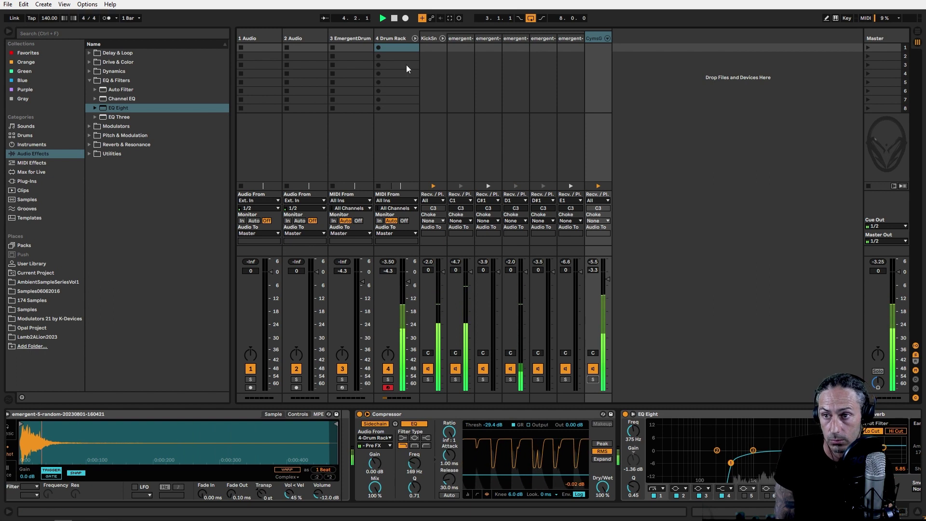
Step: Open the Drum Rack clip's notes from the Arrangement View and enlarge the note editor
click(429, 40)
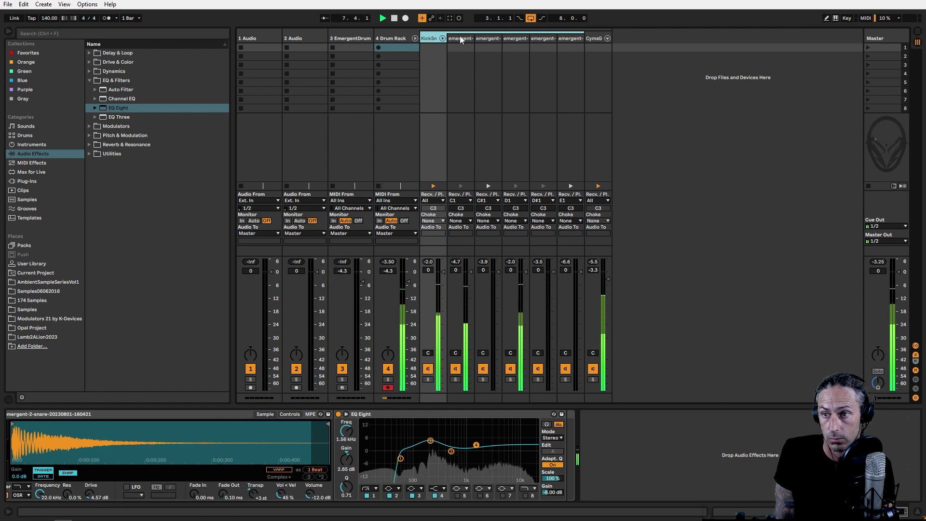
key(Tab)
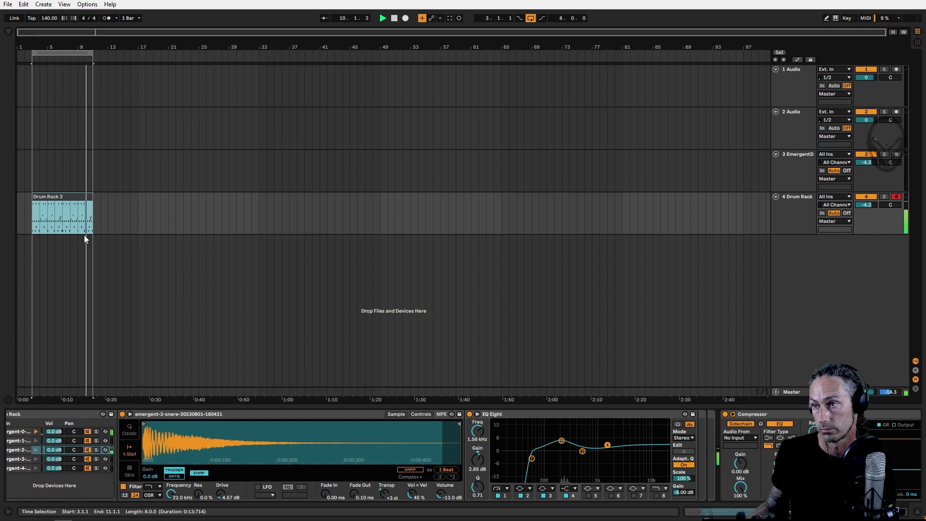
double_click(81, 205)
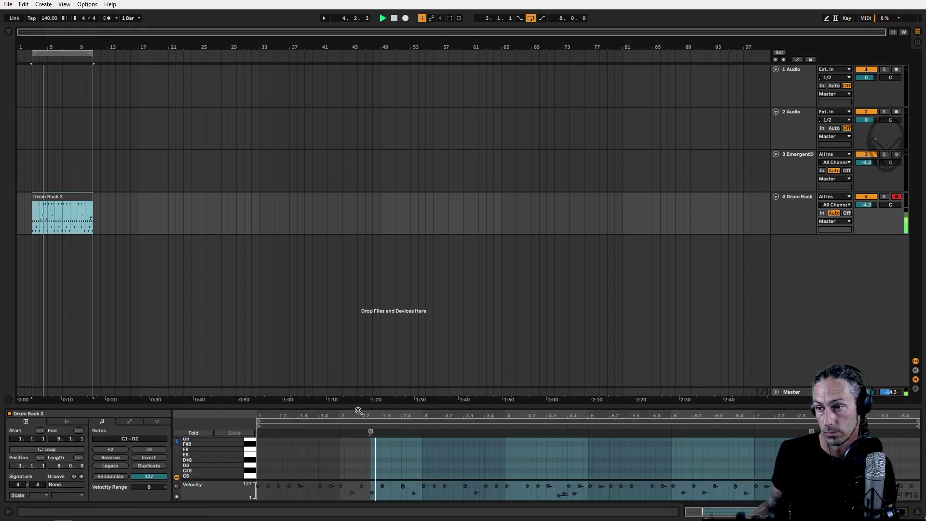
drag(358, 409, 350, 259)
click(286, 359)
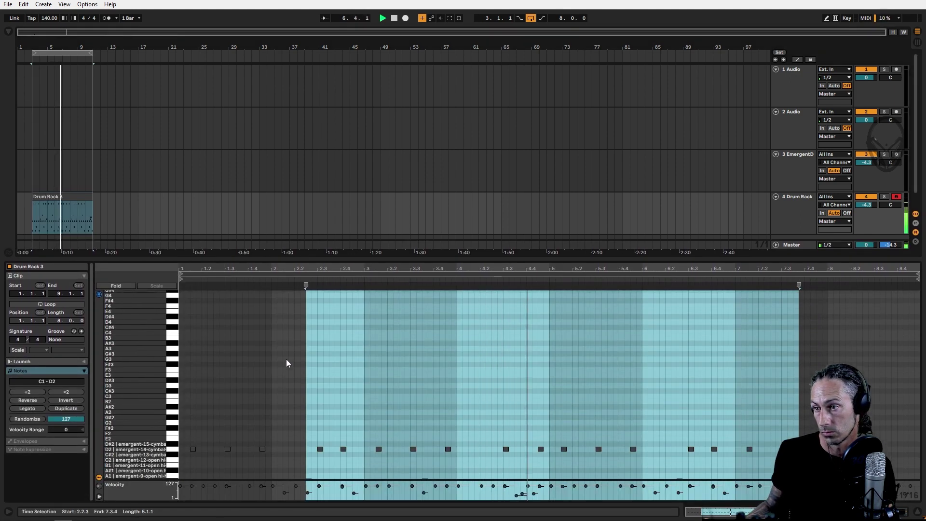
Step: Move all kick notes in the Drum Rack clip up from C1 to C#1 so they trigger the emergent-1-kick pad
scroll(286, 366, down, 2)
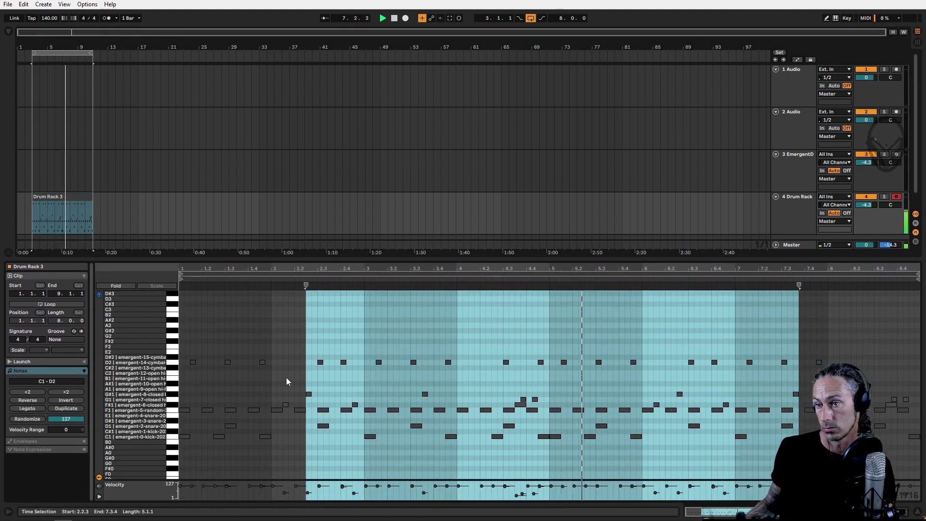
click(172, 438)
key(Up)
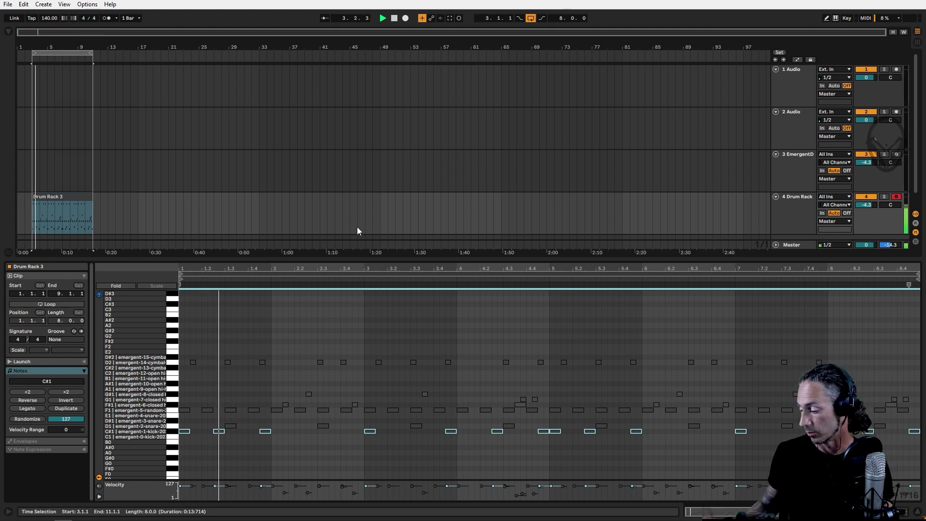
Step: Show the Drum Rack's devices in the Session View and compare the Compressor after the snare's EQ Eight bypassed and active
key(Tab)
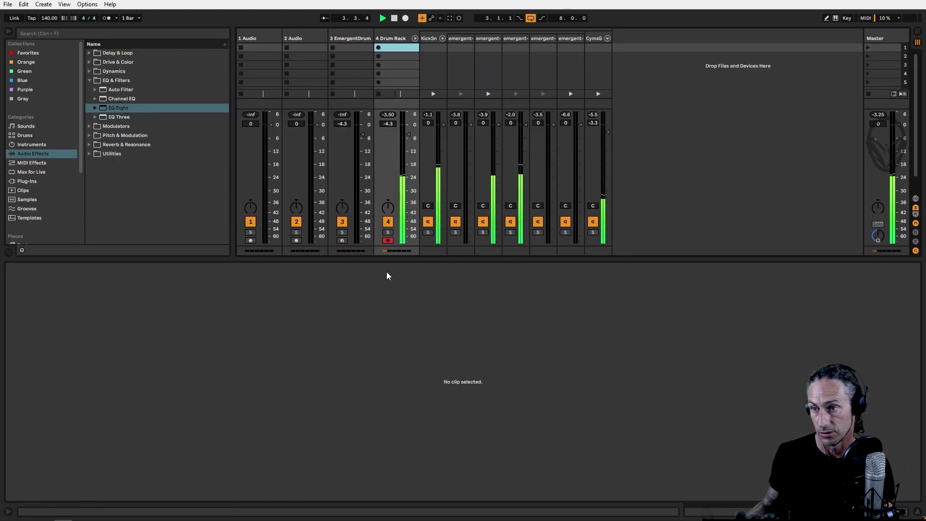
click(390, 38)
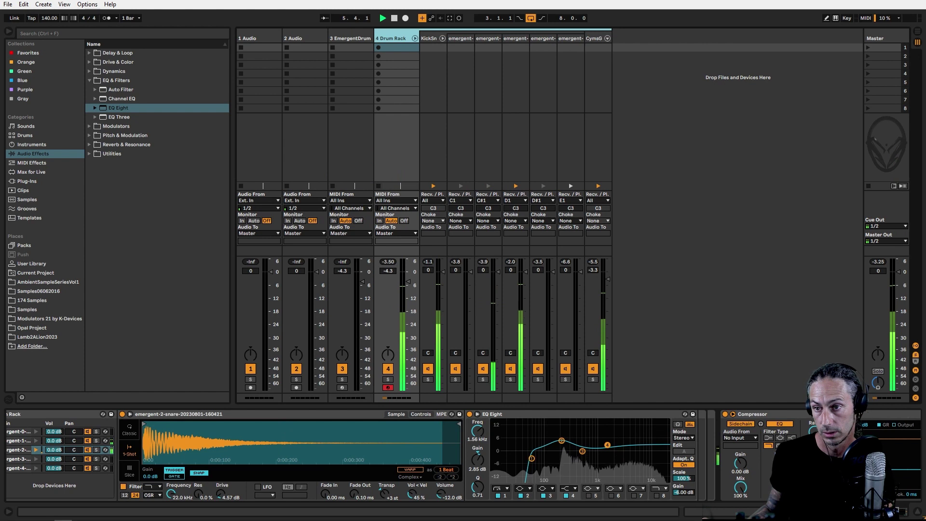
click(725, 414)
click(726, 413)
click(730, 425)
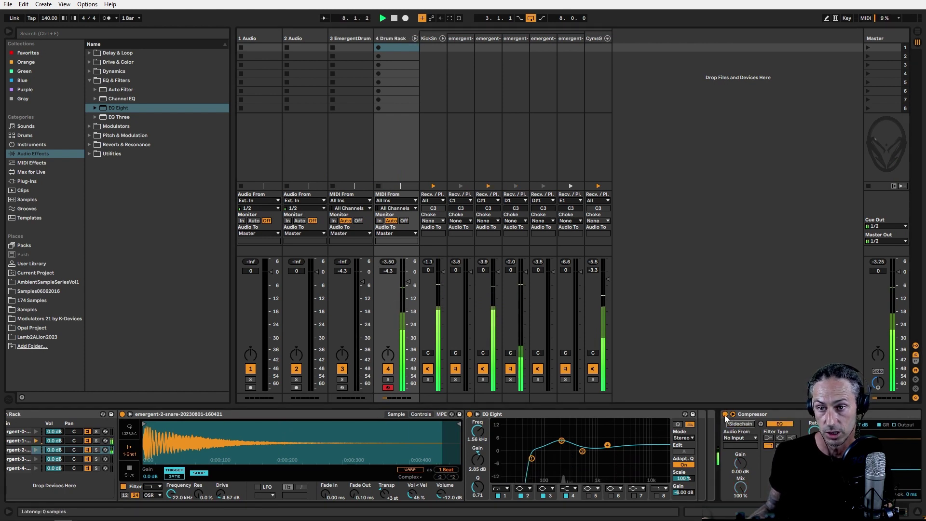
click(768, 445)
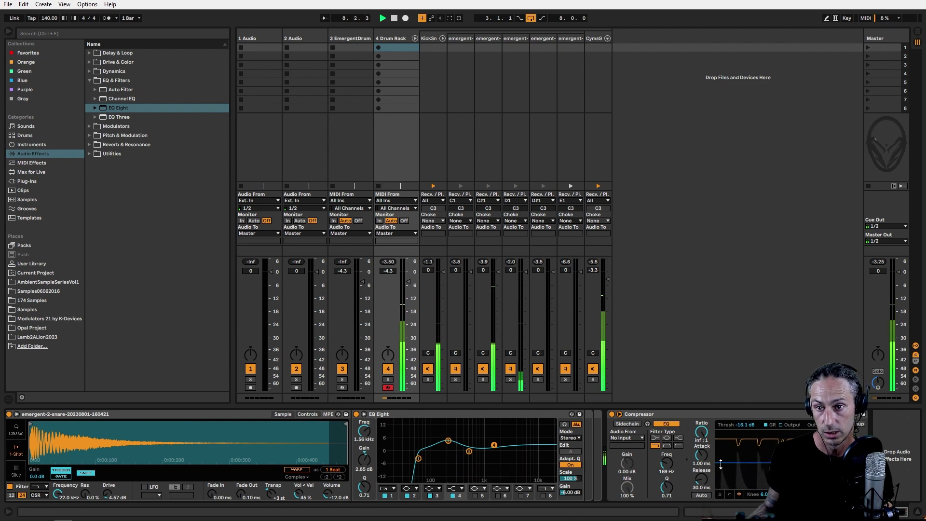
click(612, 414)
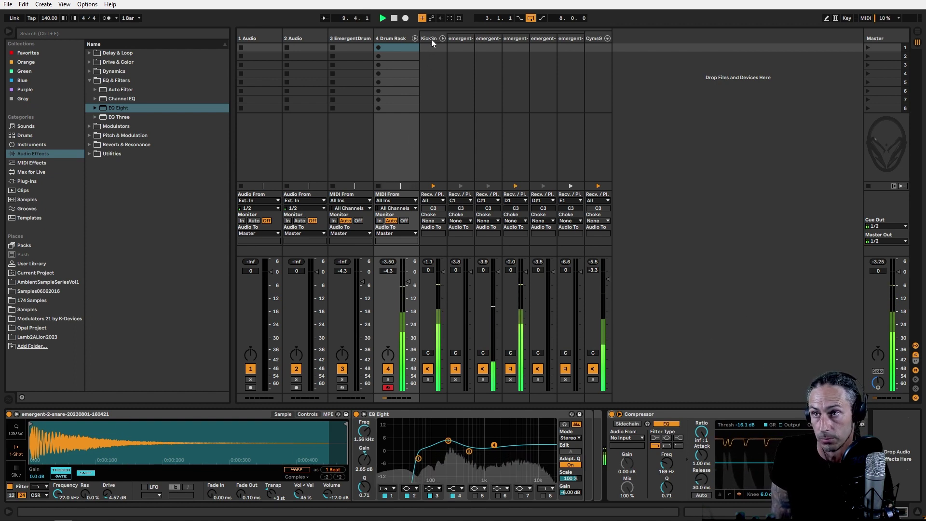
Step: Add an EQ Eight to the emergent-1-kick chain and shape band 1 as a low cut at 26.1 Hz with Q 0.58
click(488, 39)
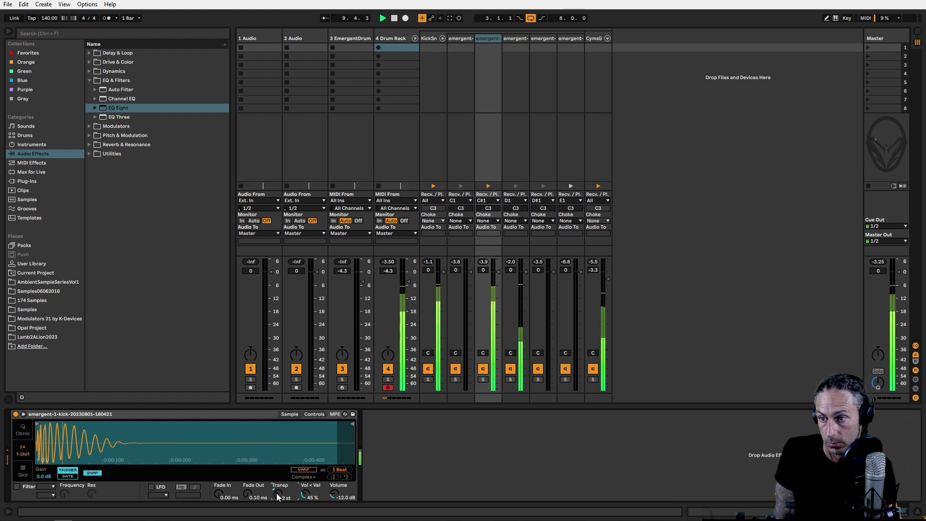
double_click(129, 106)
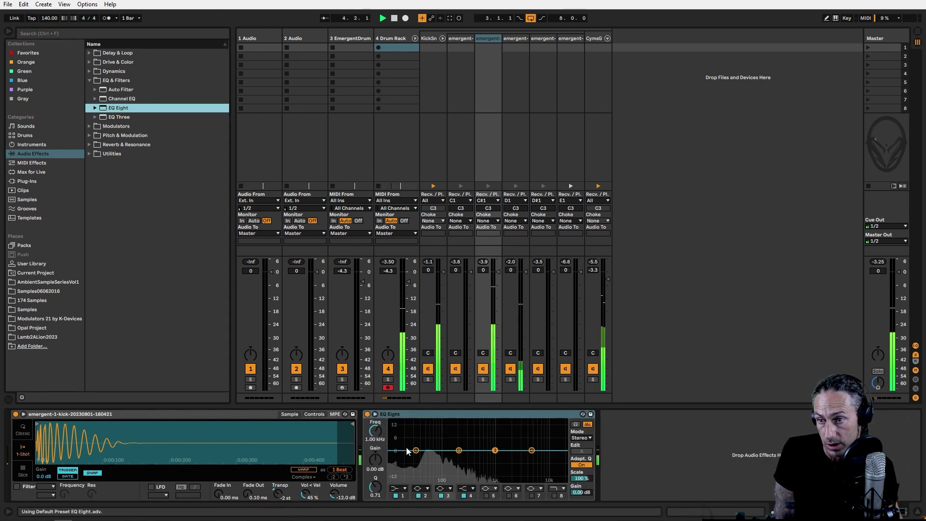
click(400, 488)
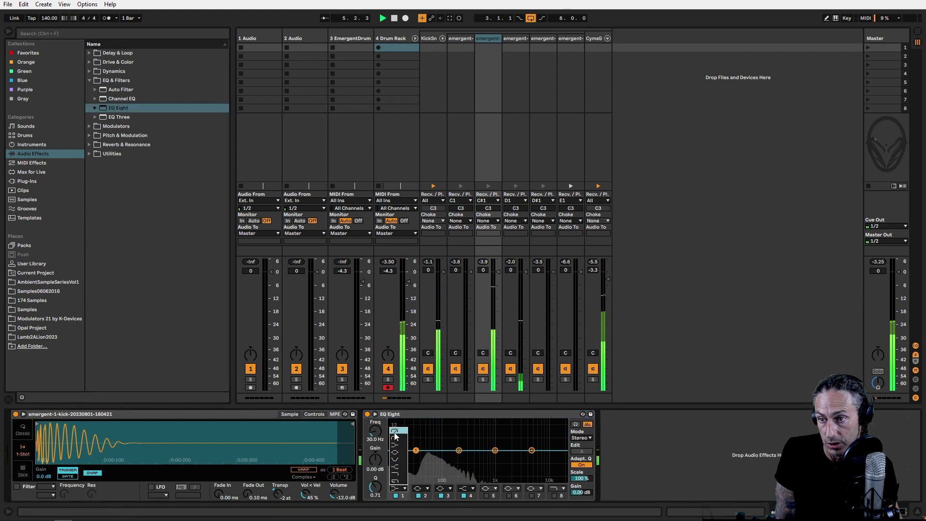
click(394, 432)
drag(375, 486, 375, 490)
drag(409, 461, 412, 460)
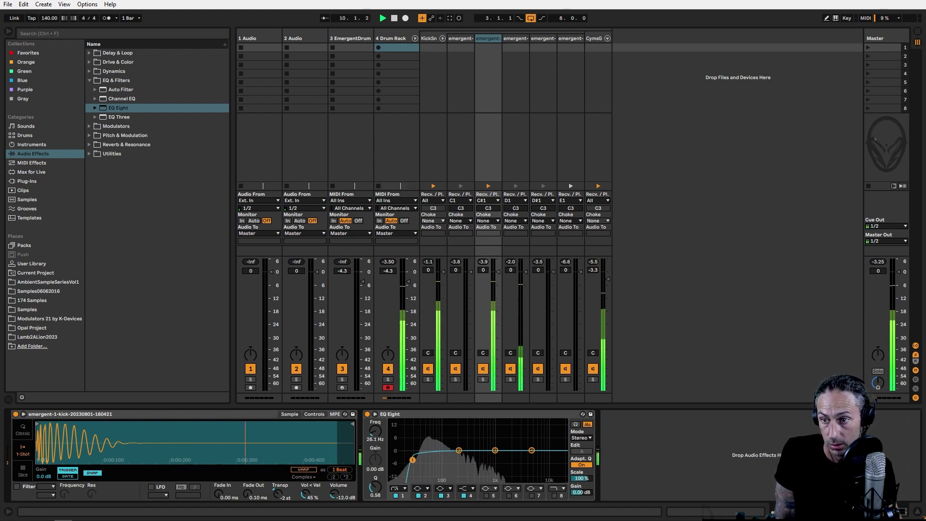
Step: Compare the kick's EQ Eight bypassed and active, and dip band 2 by about 4.09 dB at 303 Hz
click(367, 414)
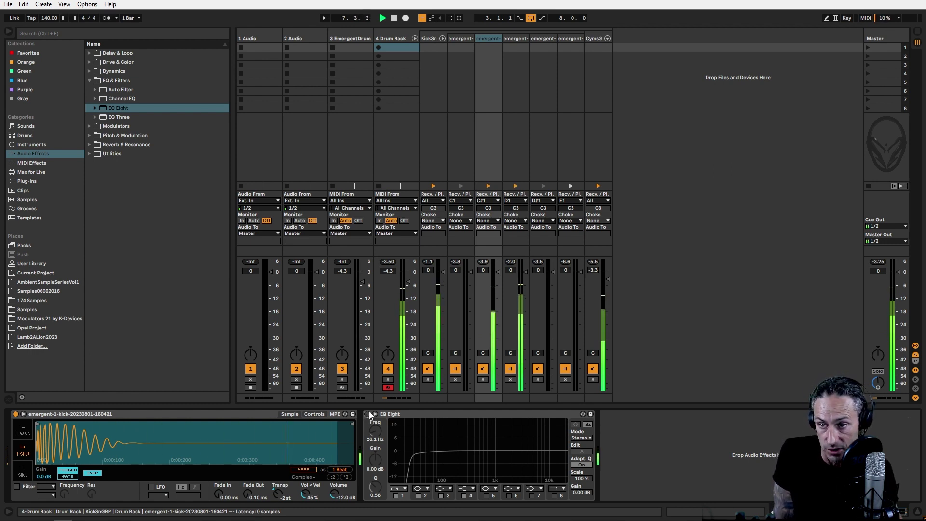
click(367, 414)
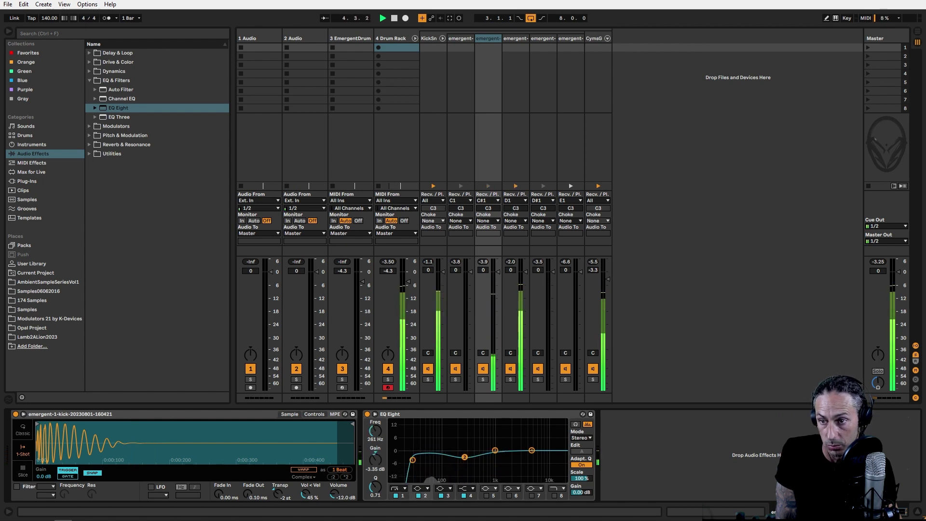
drag(469, 456, 466, 458)
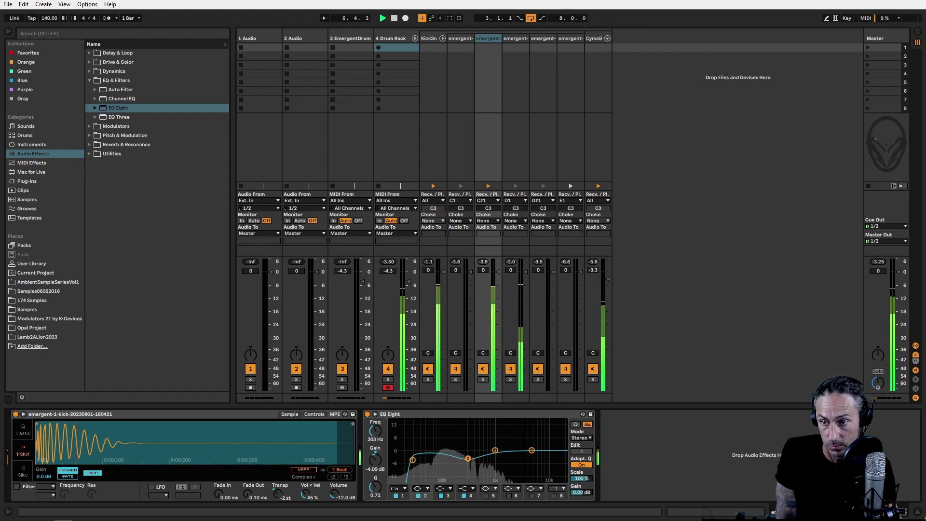
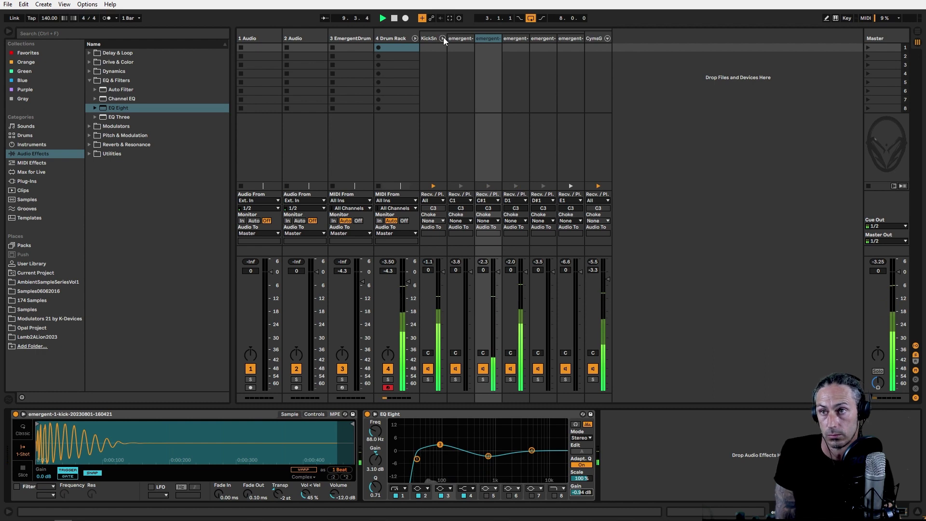
Step: Open the Drum Rack clip in the Arrangement View and move all D1 snare notes up to D#1 for the emergent-3-snare pad
key(Tab)
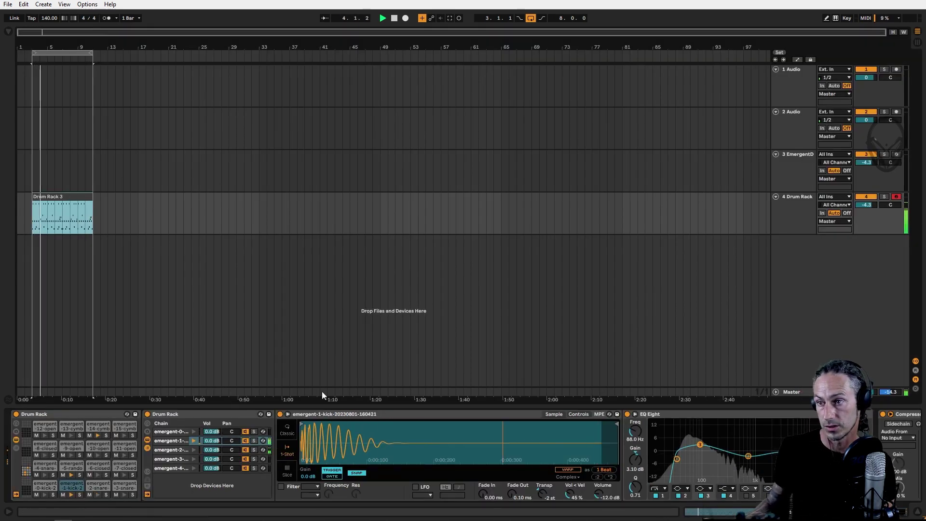
double_click(54, 212)
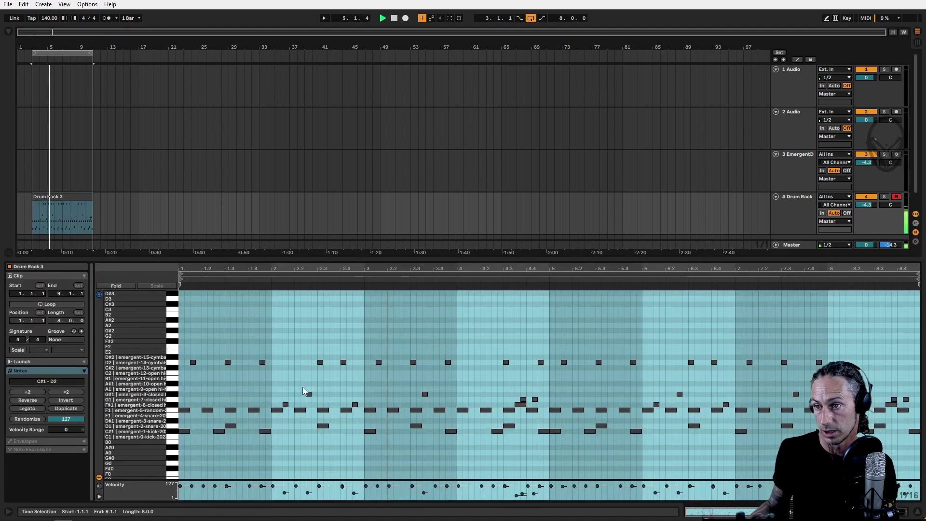
click(182, 428)
key(Up)
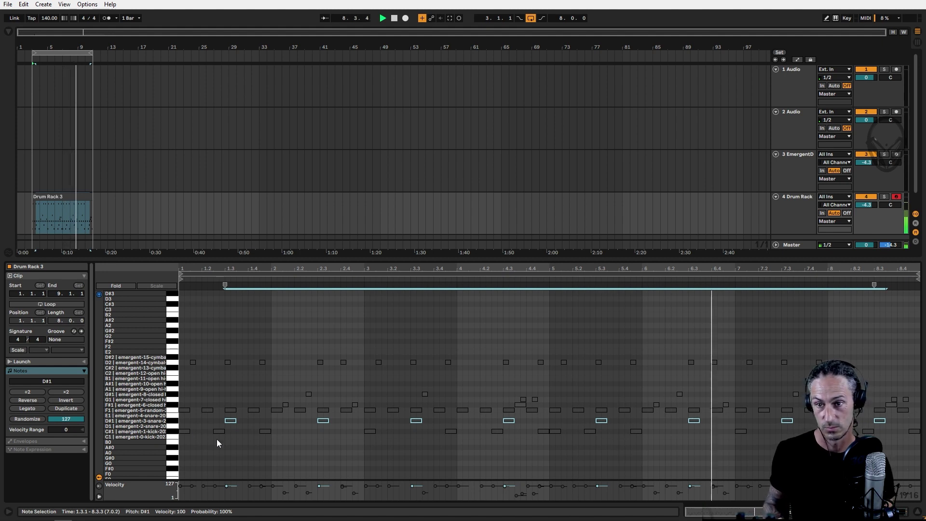
Step: Add an EQ Eight, a Compressor and a Reverb to the emergent-3-snare chain in the Session View
key(Tab)
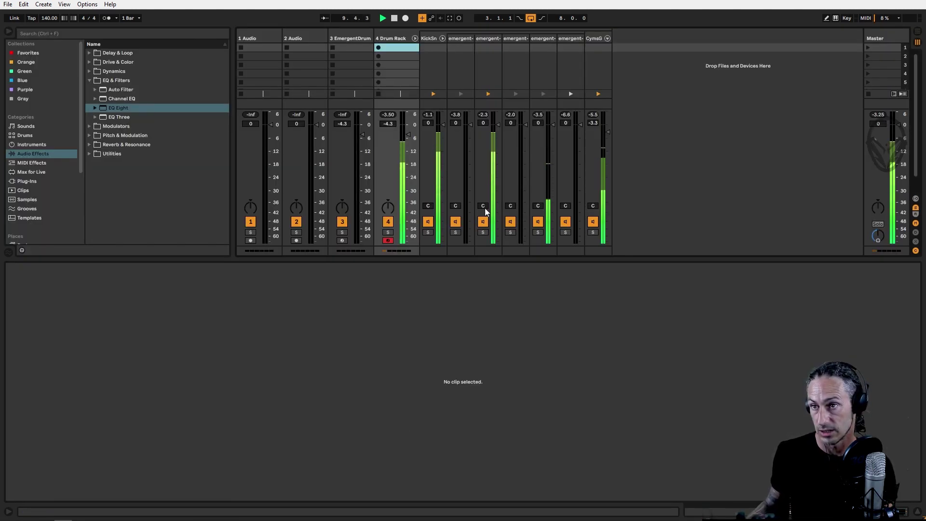
click(539, 40)
double_click(542, 39)
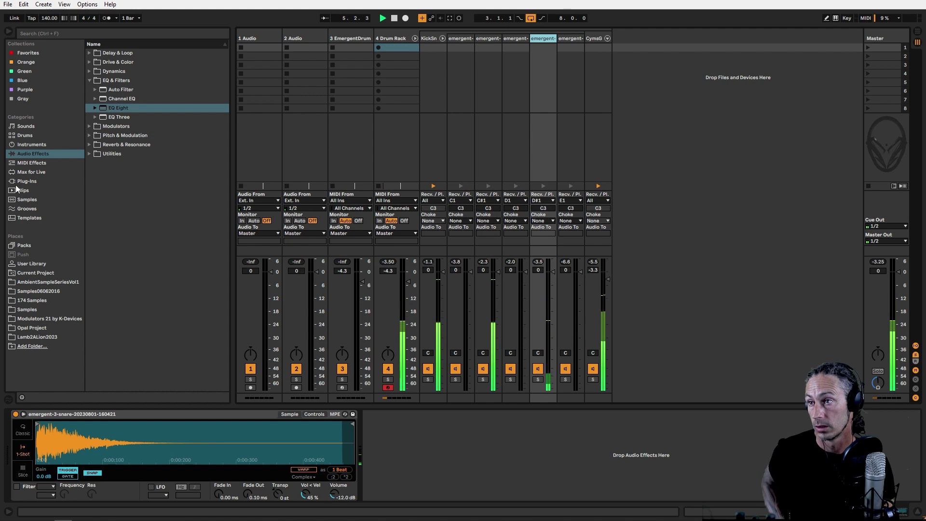
double_click(114, 107)
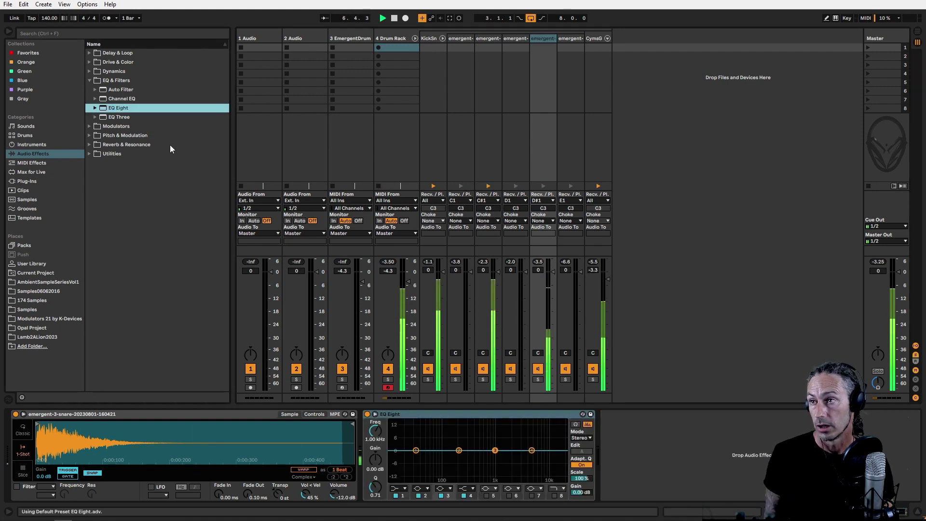
click(92, 71)
click(115, 91)
double_click(114, 91)
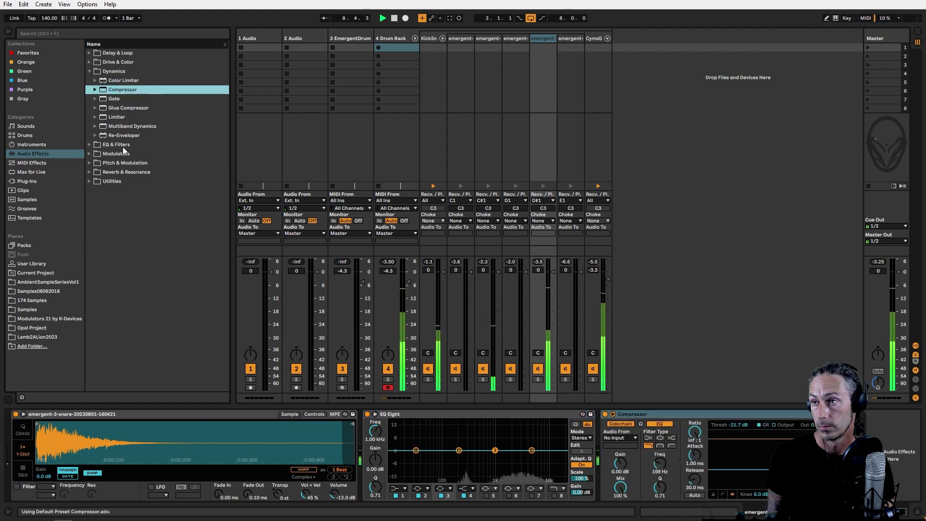
click(91, 171)
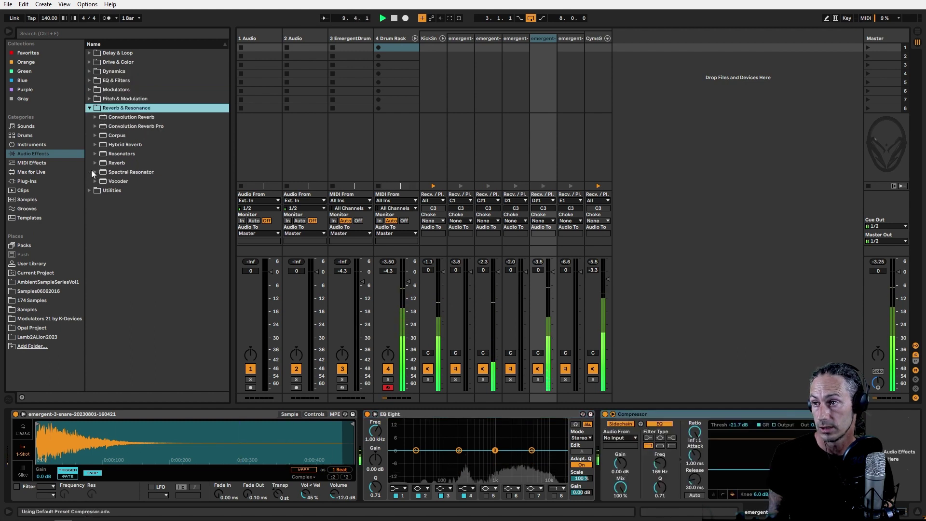
click(121, 164)
double_click(121, 164)
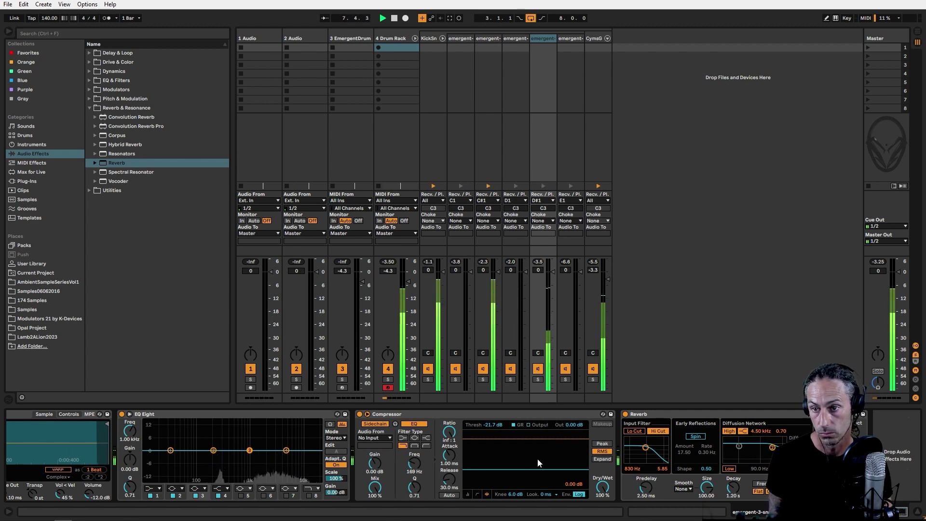
Step: Set the emergent-3-snare Compressor's threshold to -37.1 dB, attack to 147 ms, release to 6.35 ms and dry/wet to 49%
click(368, 414)
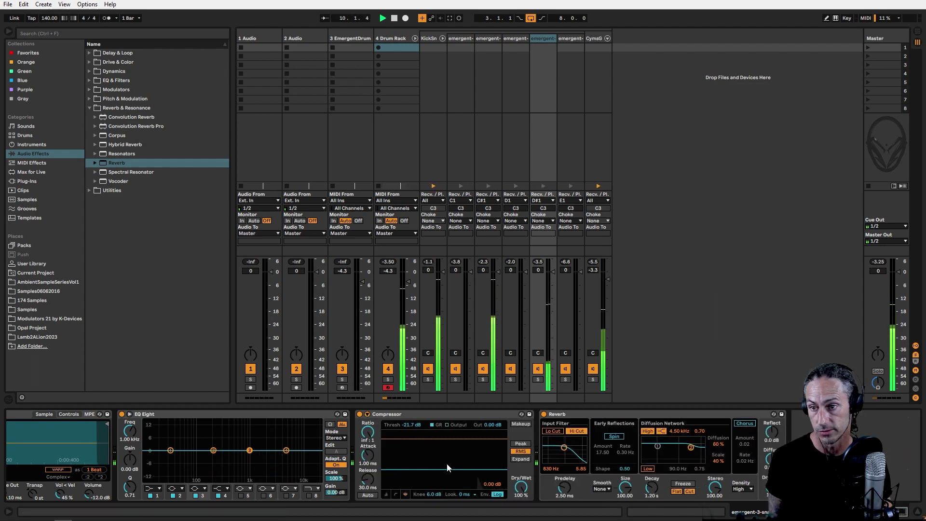
drag(446, 467, 447, 479)
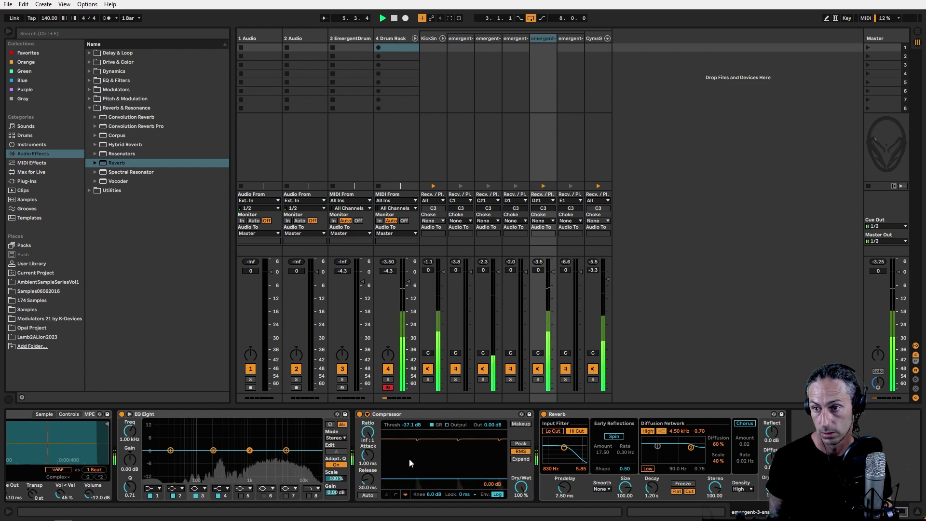
drag(367, 454, 368, 437)
drag(366, 479, 367, 484)
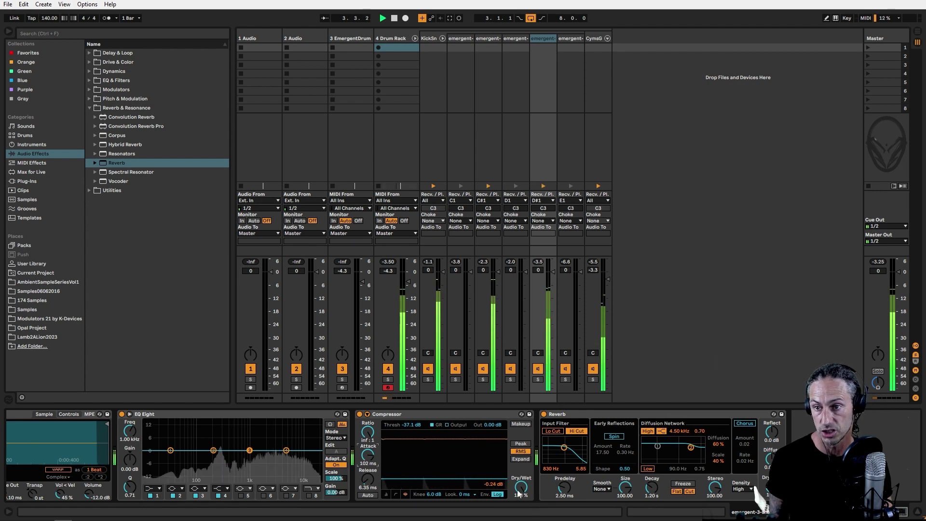
click(359, 413)
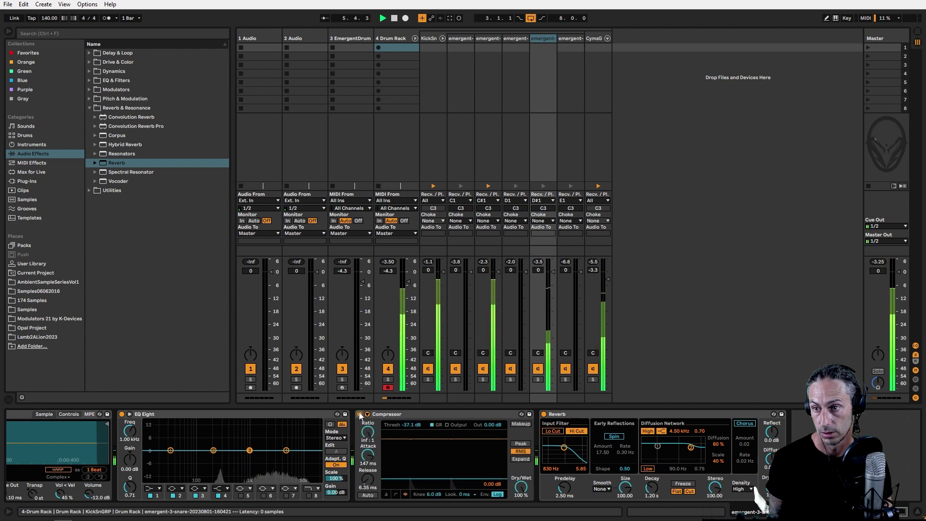
click(358, 413)
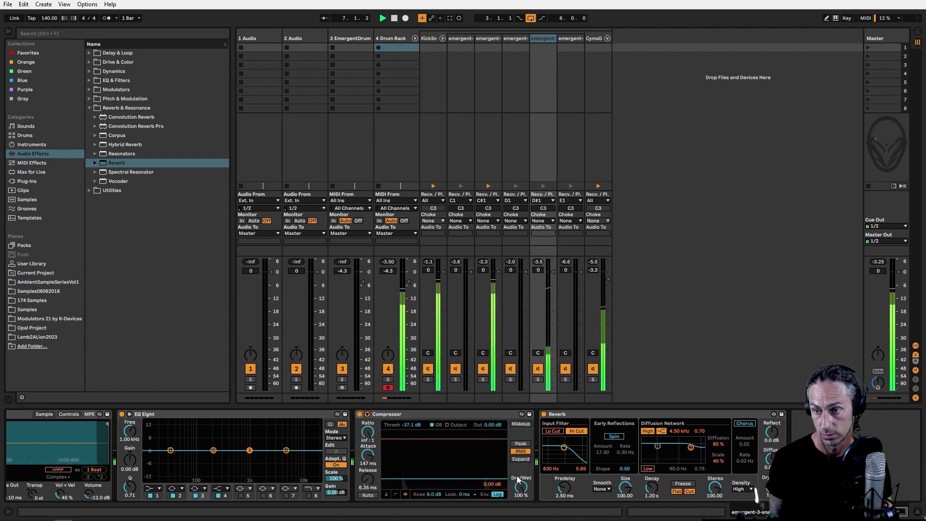
mouse_move(522, 478)
mouse_down()
mouse_move(522, 507)
mouse_move(521, 489)
mouse_up()
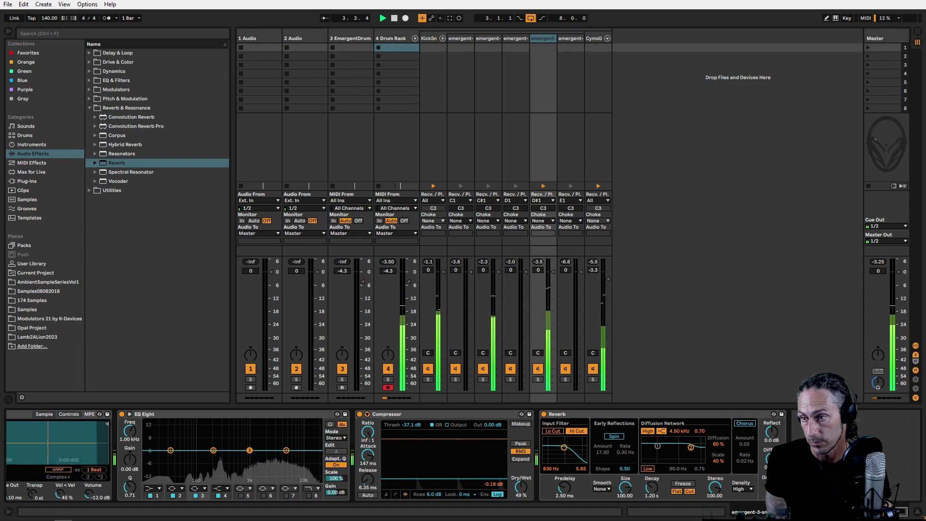
Step: Shape band 1 of the emergent-3-snare EQ Eight as a low cut at 150 Hz with Q 0.63
click(160, 488)
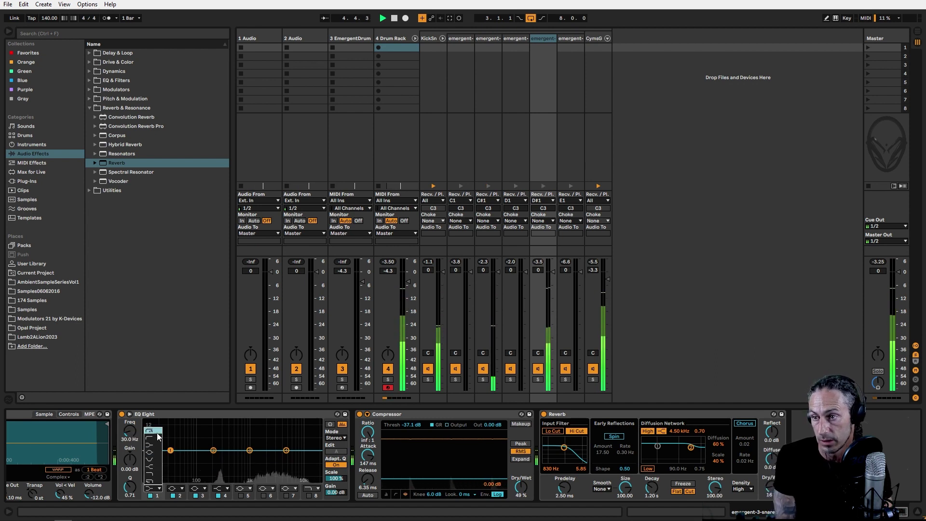
click(151, 431)
drag(171, 458, 206, 459)
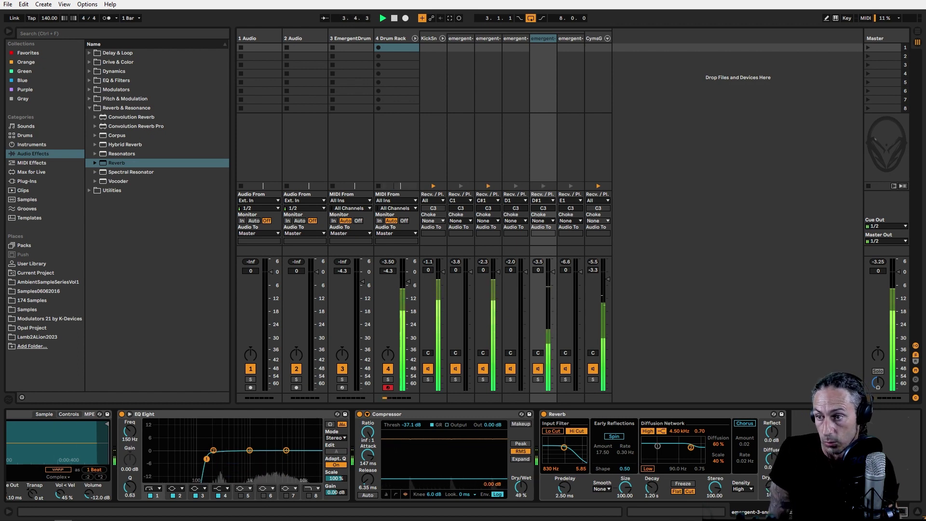
Step: Boost band 2 of the snare's EQ Eight by 3.35 dB around 290 Hz, soloing KickSnGRP and the snare chain and bypassing the EQ to compare
drag(213, 450, 221, 444)
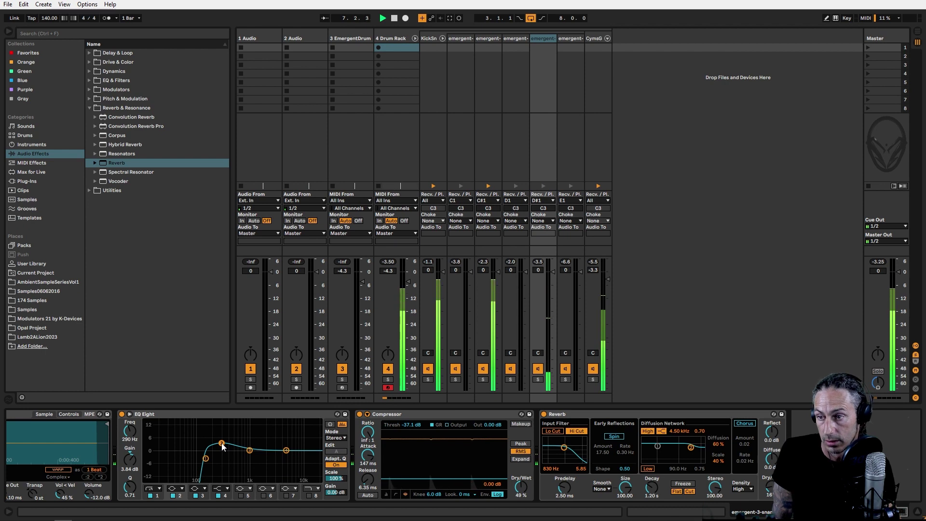
mouse_move(221, 443)
mouse_down()
mouse_move(223, 428)
mouse_move(222, 446)
mouse_up()
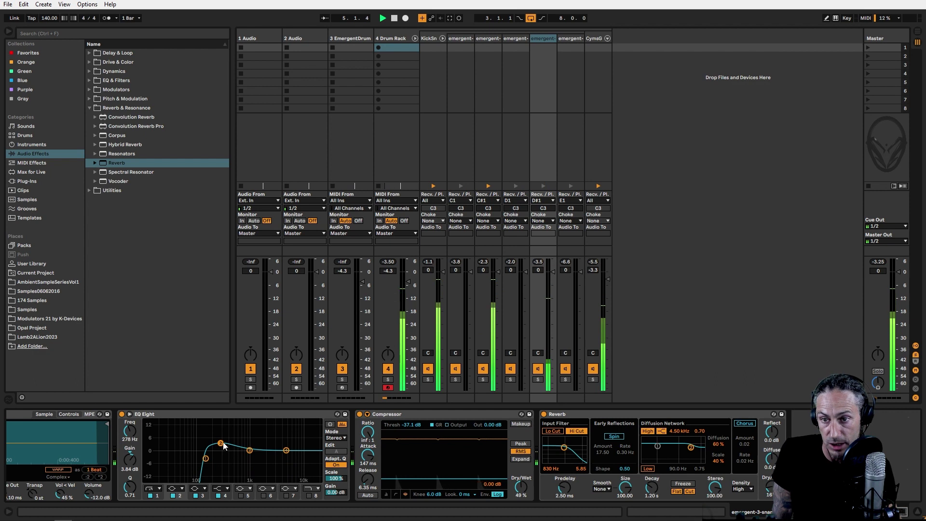
drag(220, 443, 220, 428)
click(428, 380)
ctrl+click(538, 379)
mouse_move(220, 428)
mouse_down()
mouse_move(261, 433)
mouse_move(218, 435)
mouse_move(222, 444)
mouse_up()
click(120, 415)
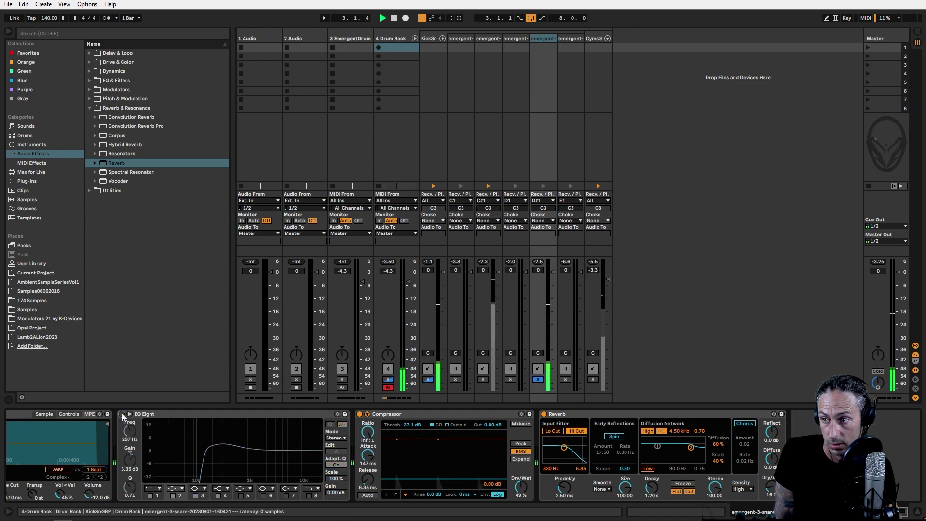
Step: Re-enable the emergent-3-snare EQ Eight and boost band 3 by 2.11 dB at 808 Hz
click(121, 414)
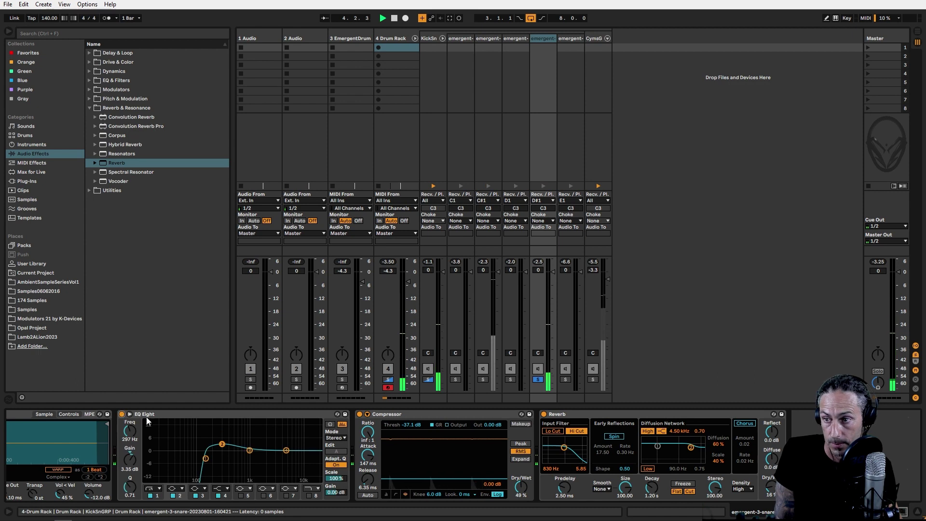
drag(250, 450, 262, 447)
double_click(262, 445)
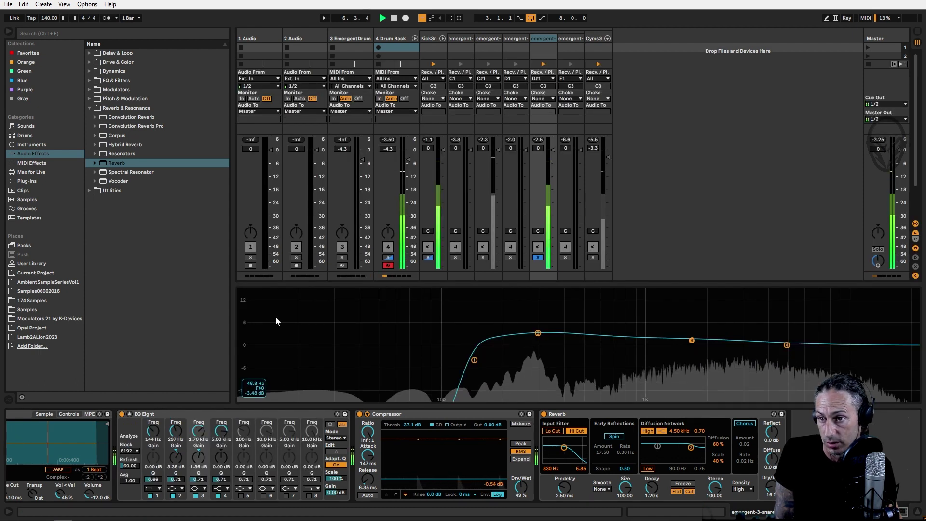
click(129, 414)
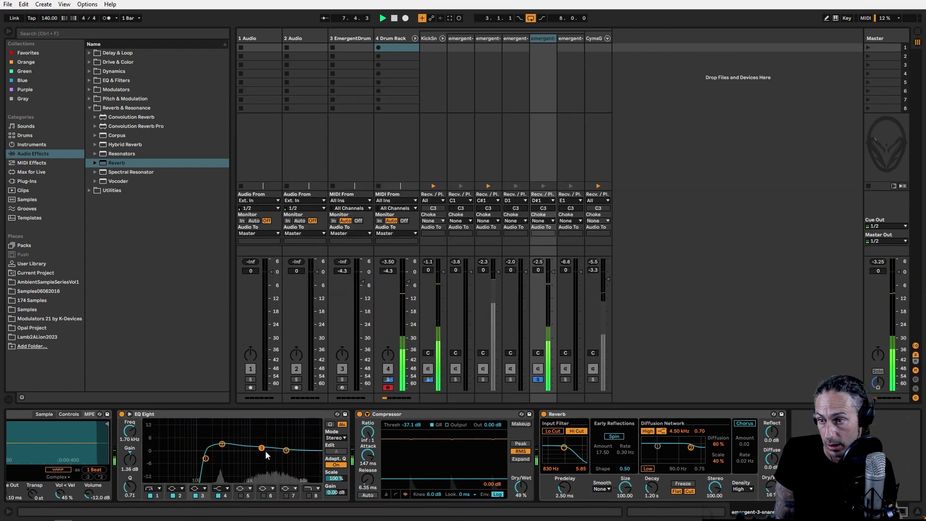
drag(259, 447, 248, 447)
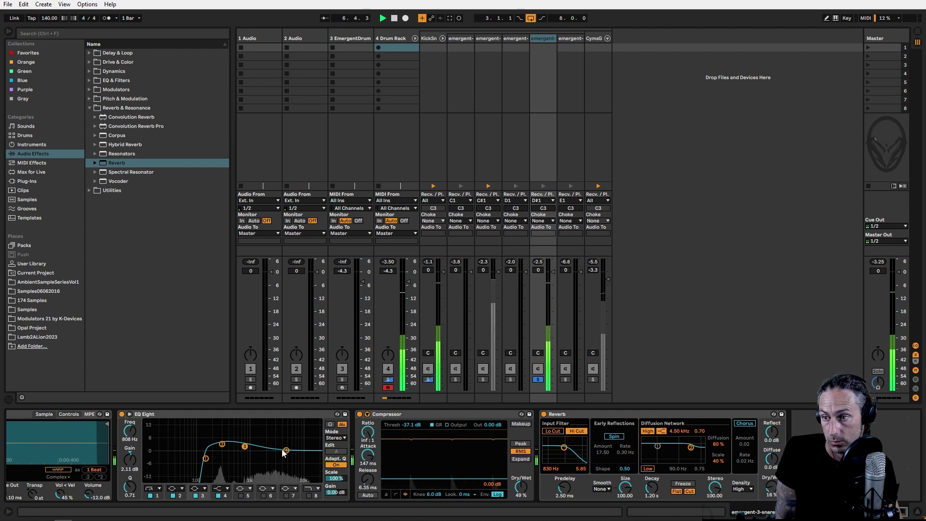
Step: Enable band 5 of the snare's EQ Eight and make it a narrow cut of -3.60 dB at 435 Hz with Q 5.23
click(240, 495)
drag(197, 450, 231, 456)
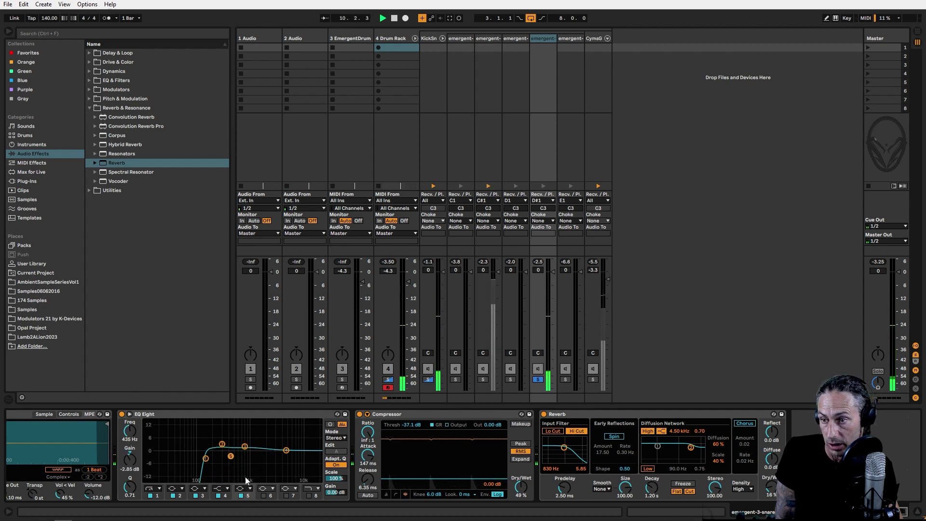
drag(130, 488, 130, 466)
mouse_move(231, 455)
mouse_down()
mouse_move(230, 446)
mouse_move(230, 458)
mouse_up()
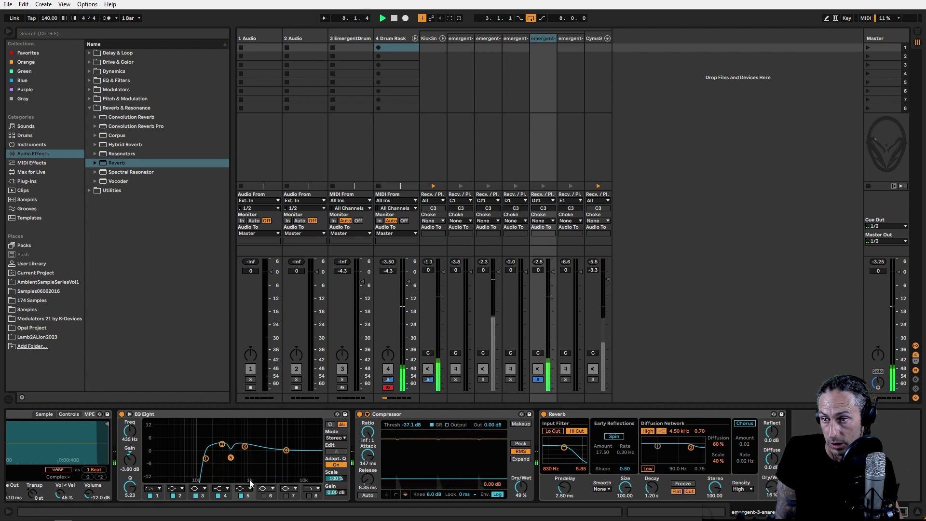
Step: Clear the solos, keep the snare chain volume at 0, lower its EQ Eight output gain to -0.75 dB and stop playback
click(539, 380)
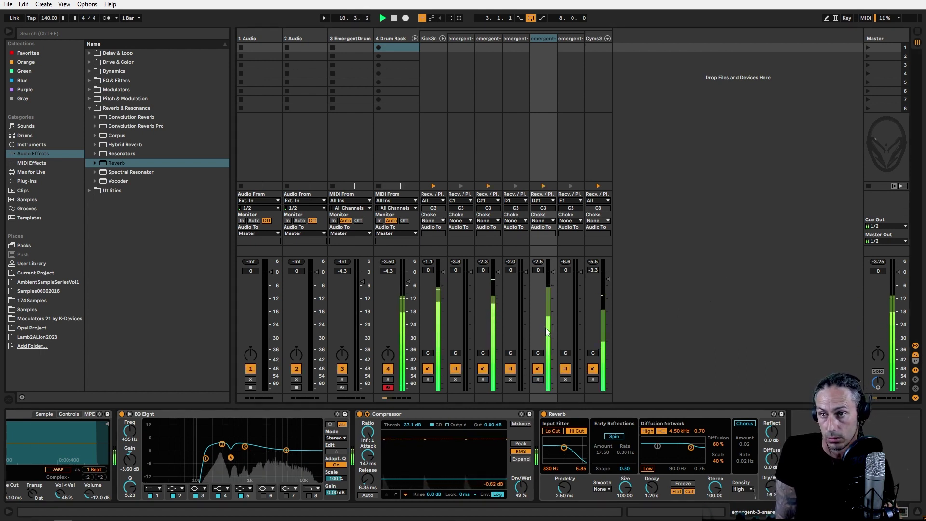
drag(552, 273, 553, 278)
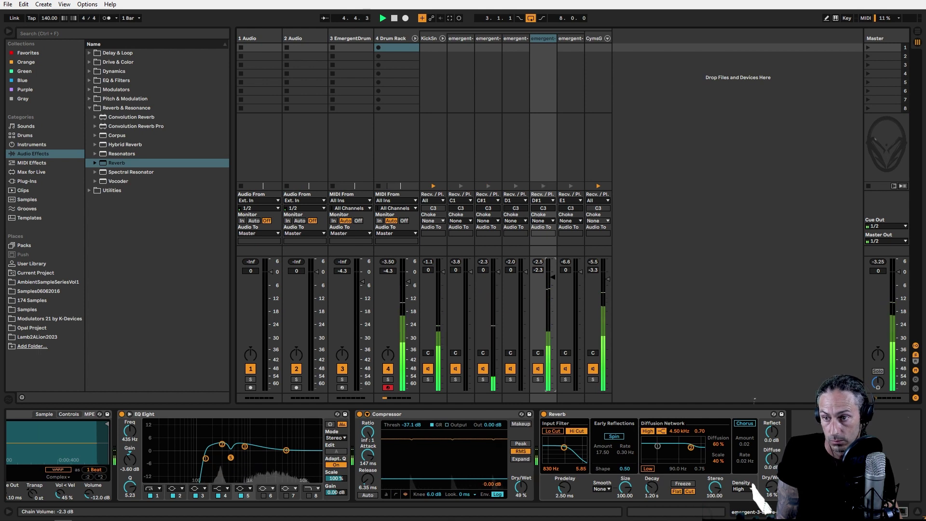
double_click(553, 277)
drag(337, 493, 331, 495)
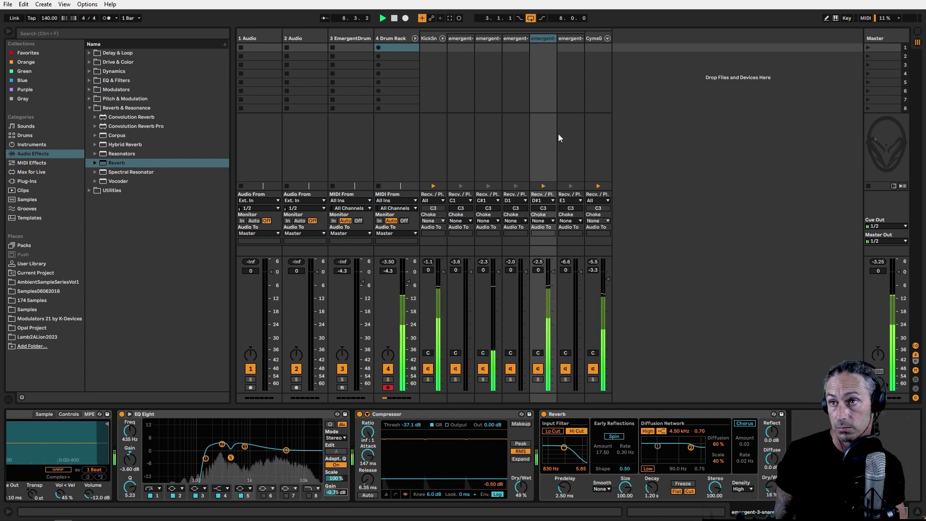
click(395, 19)
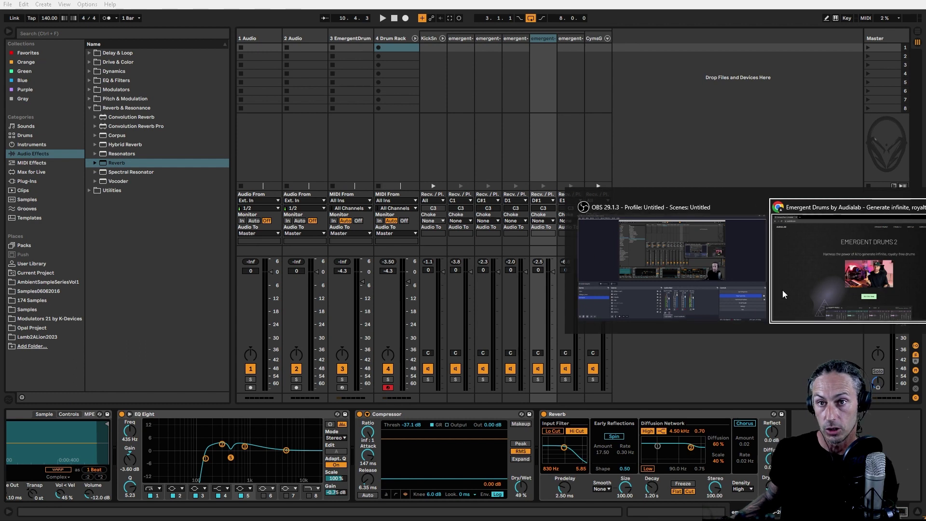
Step: Switch to Chrome and look through the Emergent Drums 2 product page on audialab.com
click(782, 290)
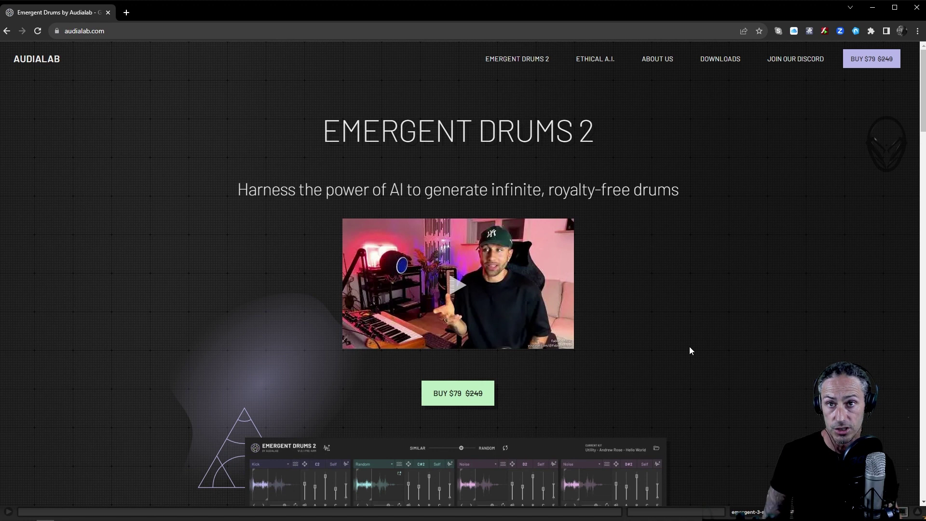
scroll(680, 343, down, 6)
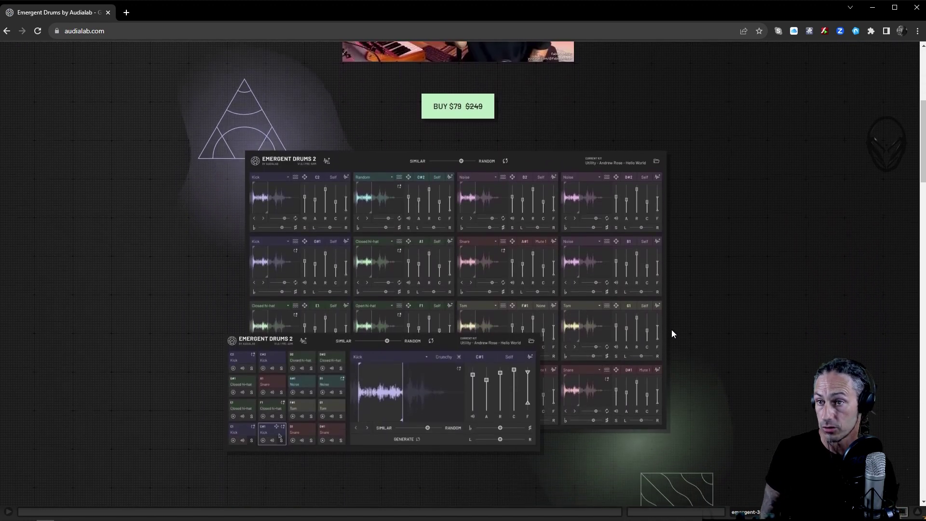
scroll(672, 329, down, 15)
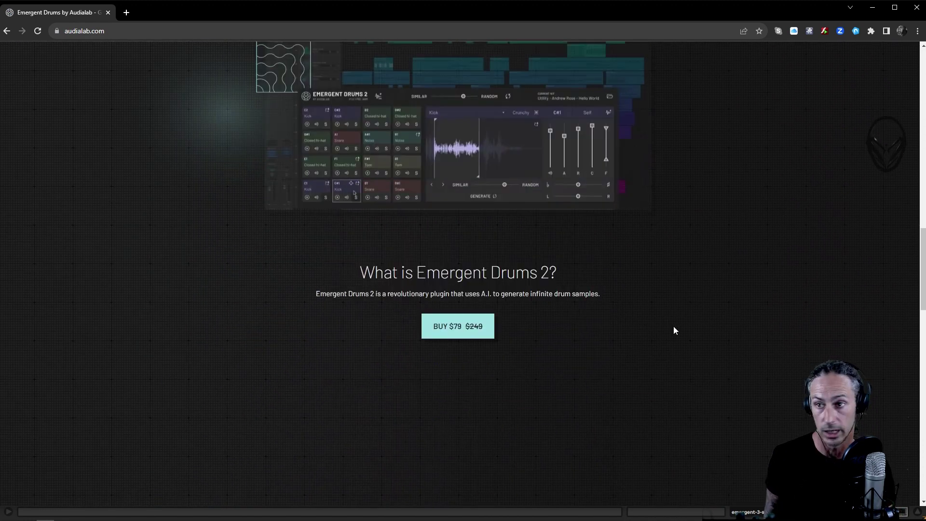
scroll(675, 330, down, 3)
scroll(673, 328, up, 20)
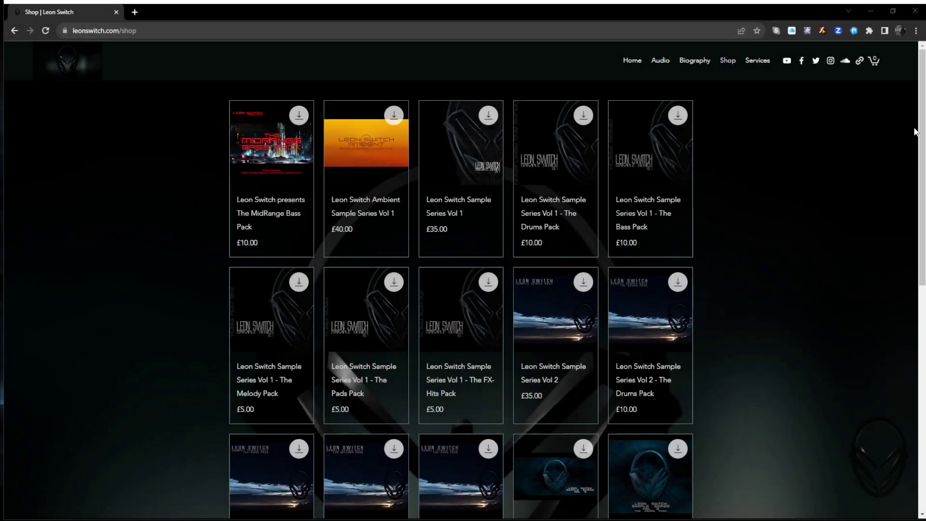
Step: Look over the sample packs offered on the leonswitch.com shop page
scroll(925, 124, down, 2)
mouse_move(924, 125)
mouse_down()
mouse_move(924, 185)
mouse_move(923, 110)
mouse_up()
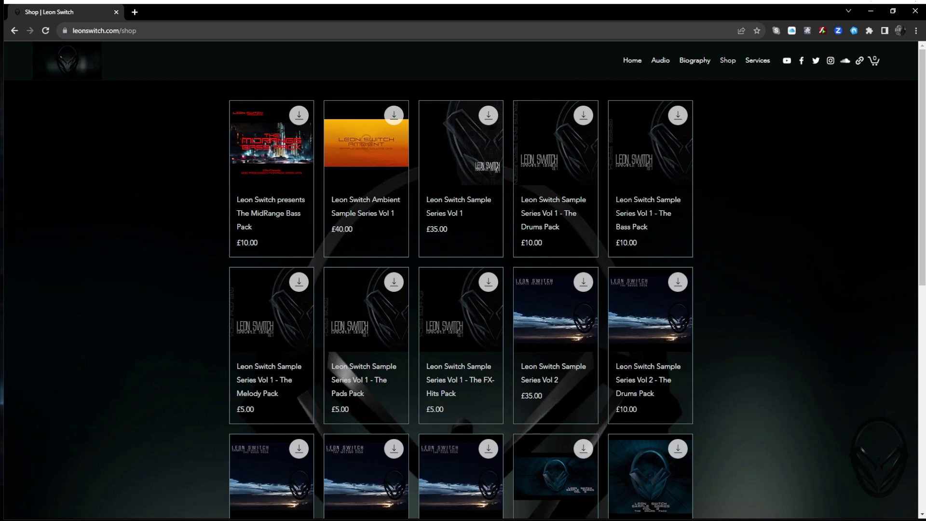